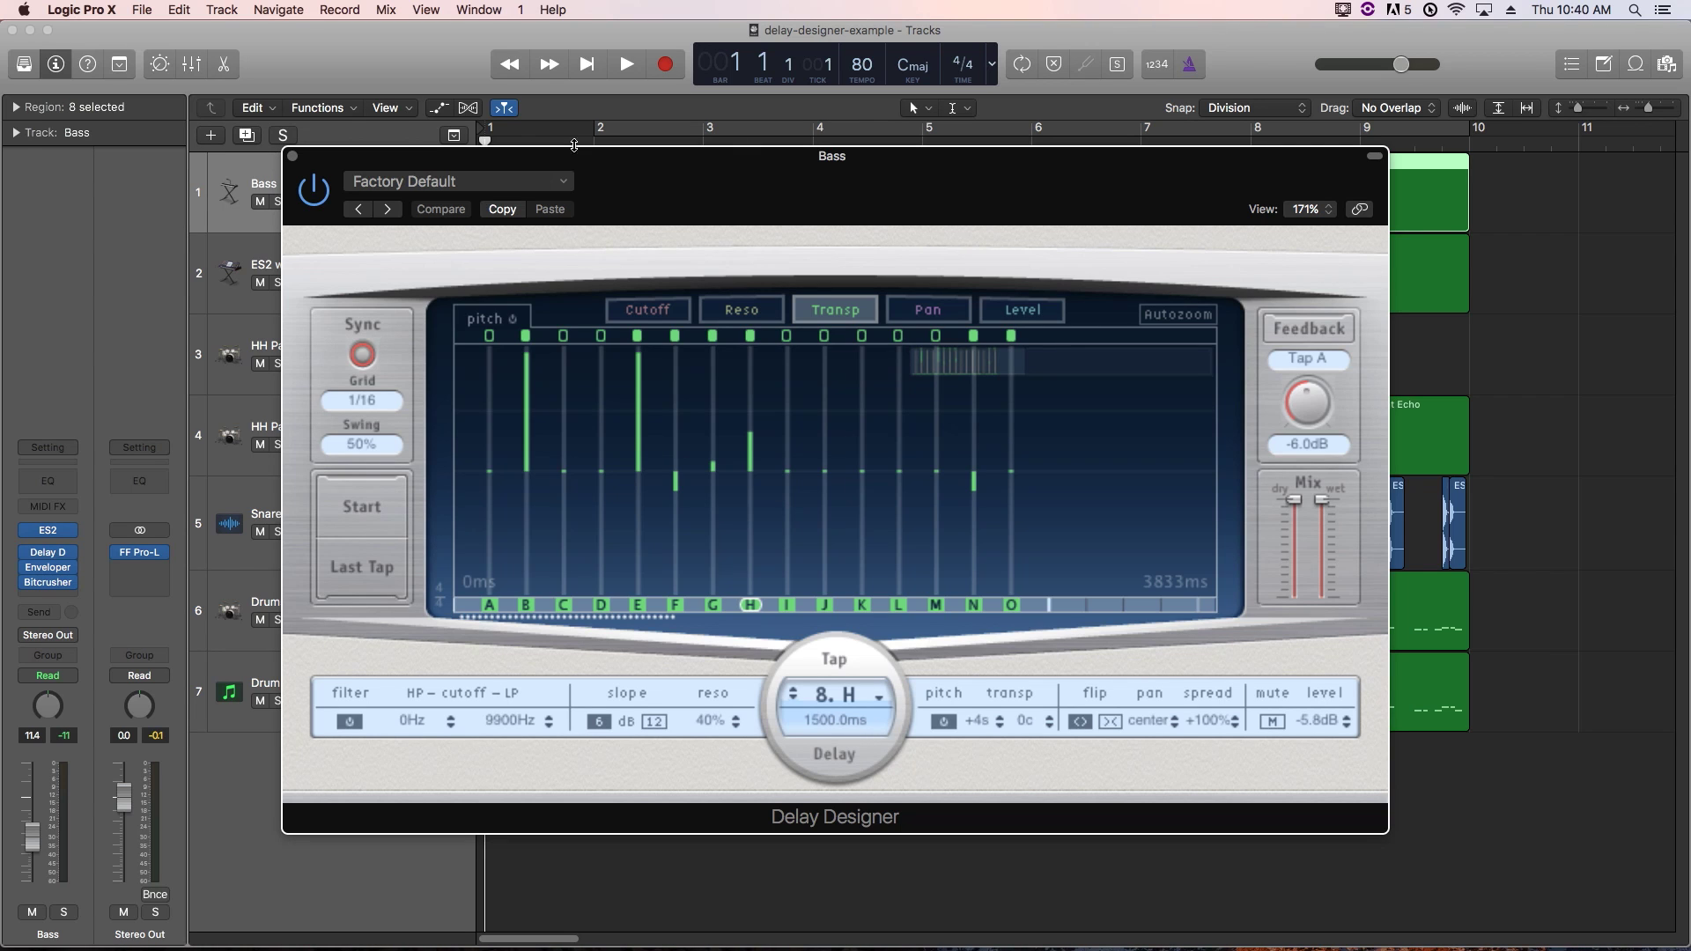
Clear the Bass region selection and play the full arrangement from bar 1
click(293, 156)
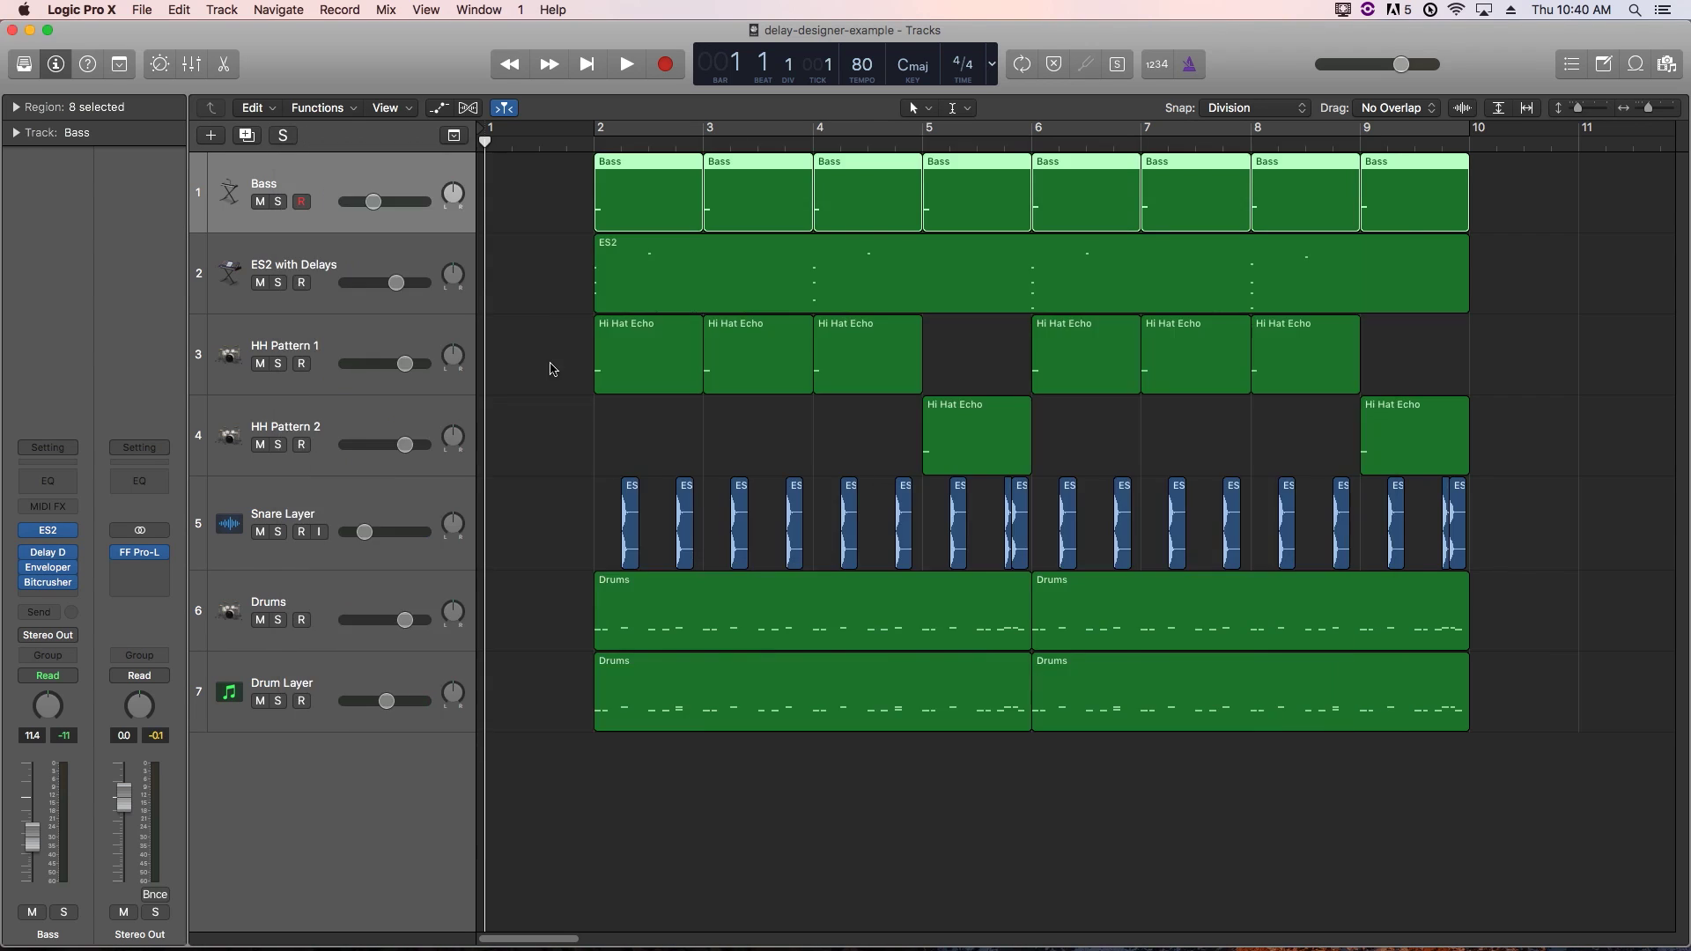
click(553, 368)
key(space)
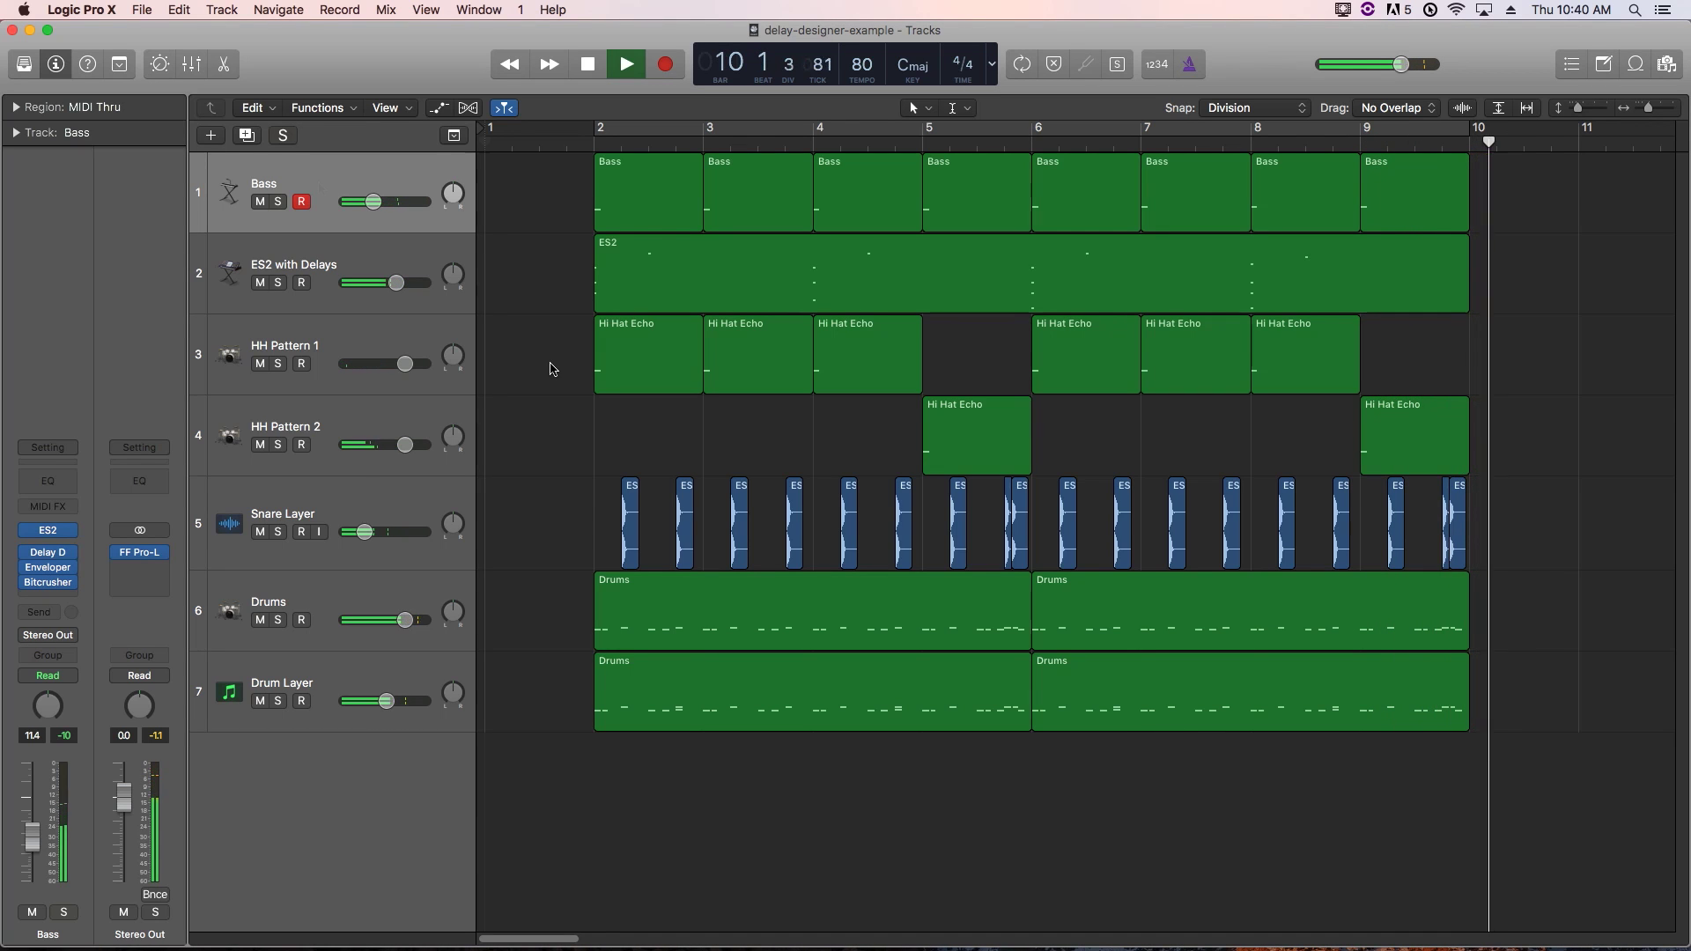
Stop playback and solo the Bass, ES2 with Delays and both hi-hat tracks
key(space)
click(278, 202)
click(278, 283)
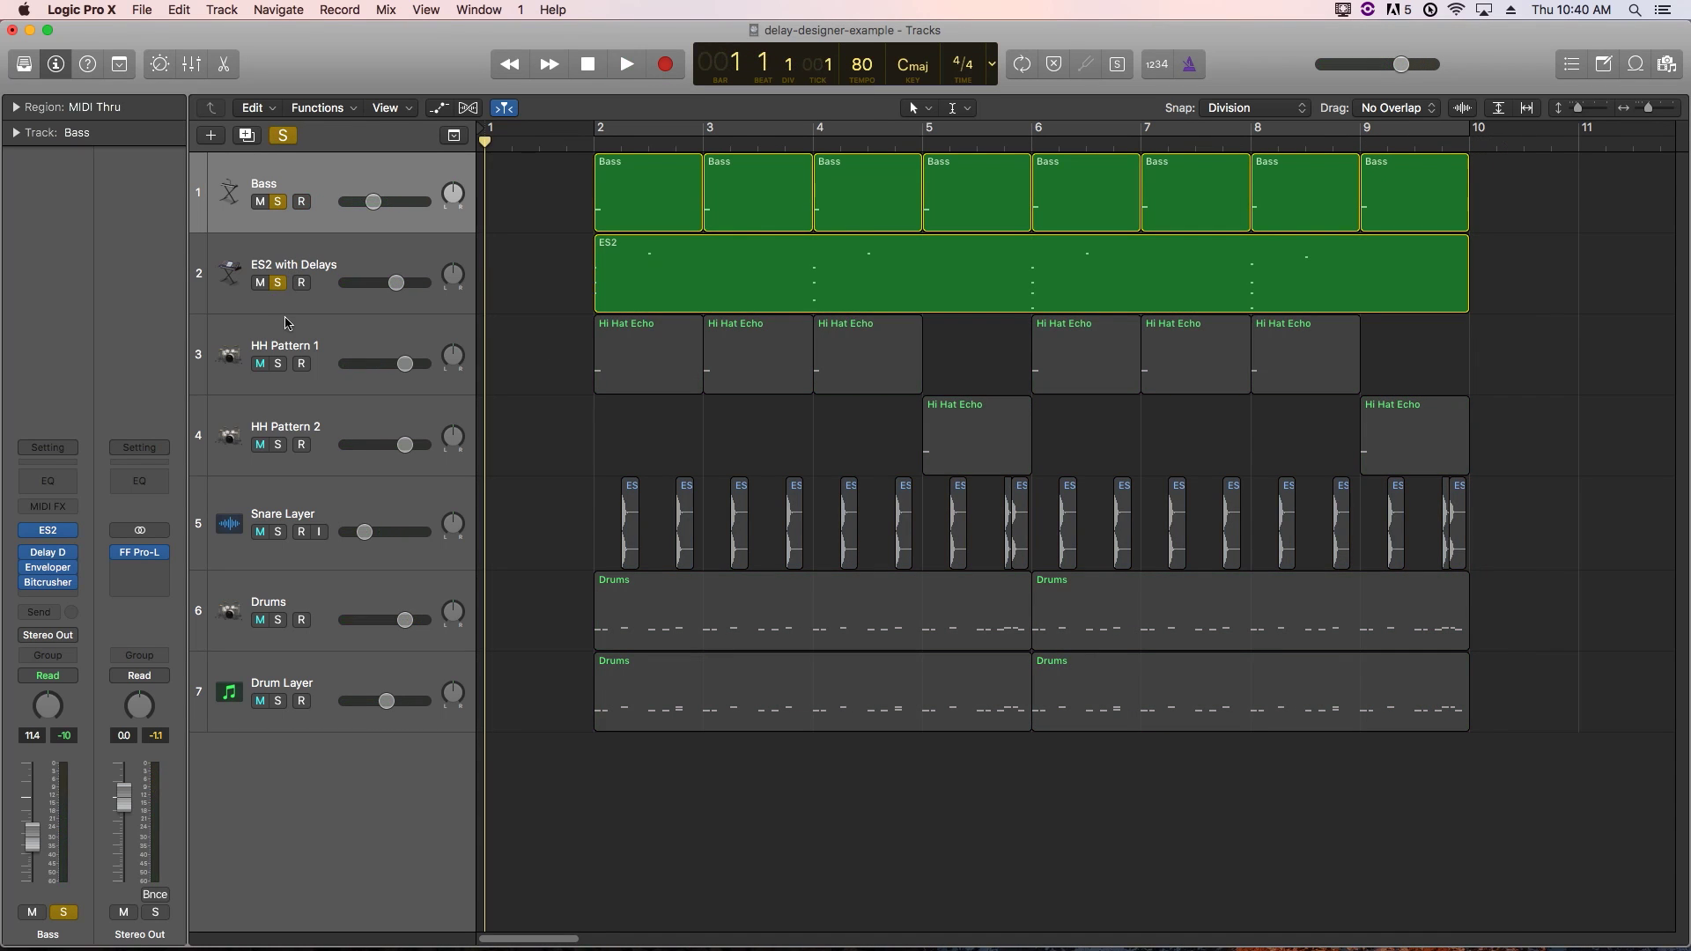
drag(281, 368, 282, 426)
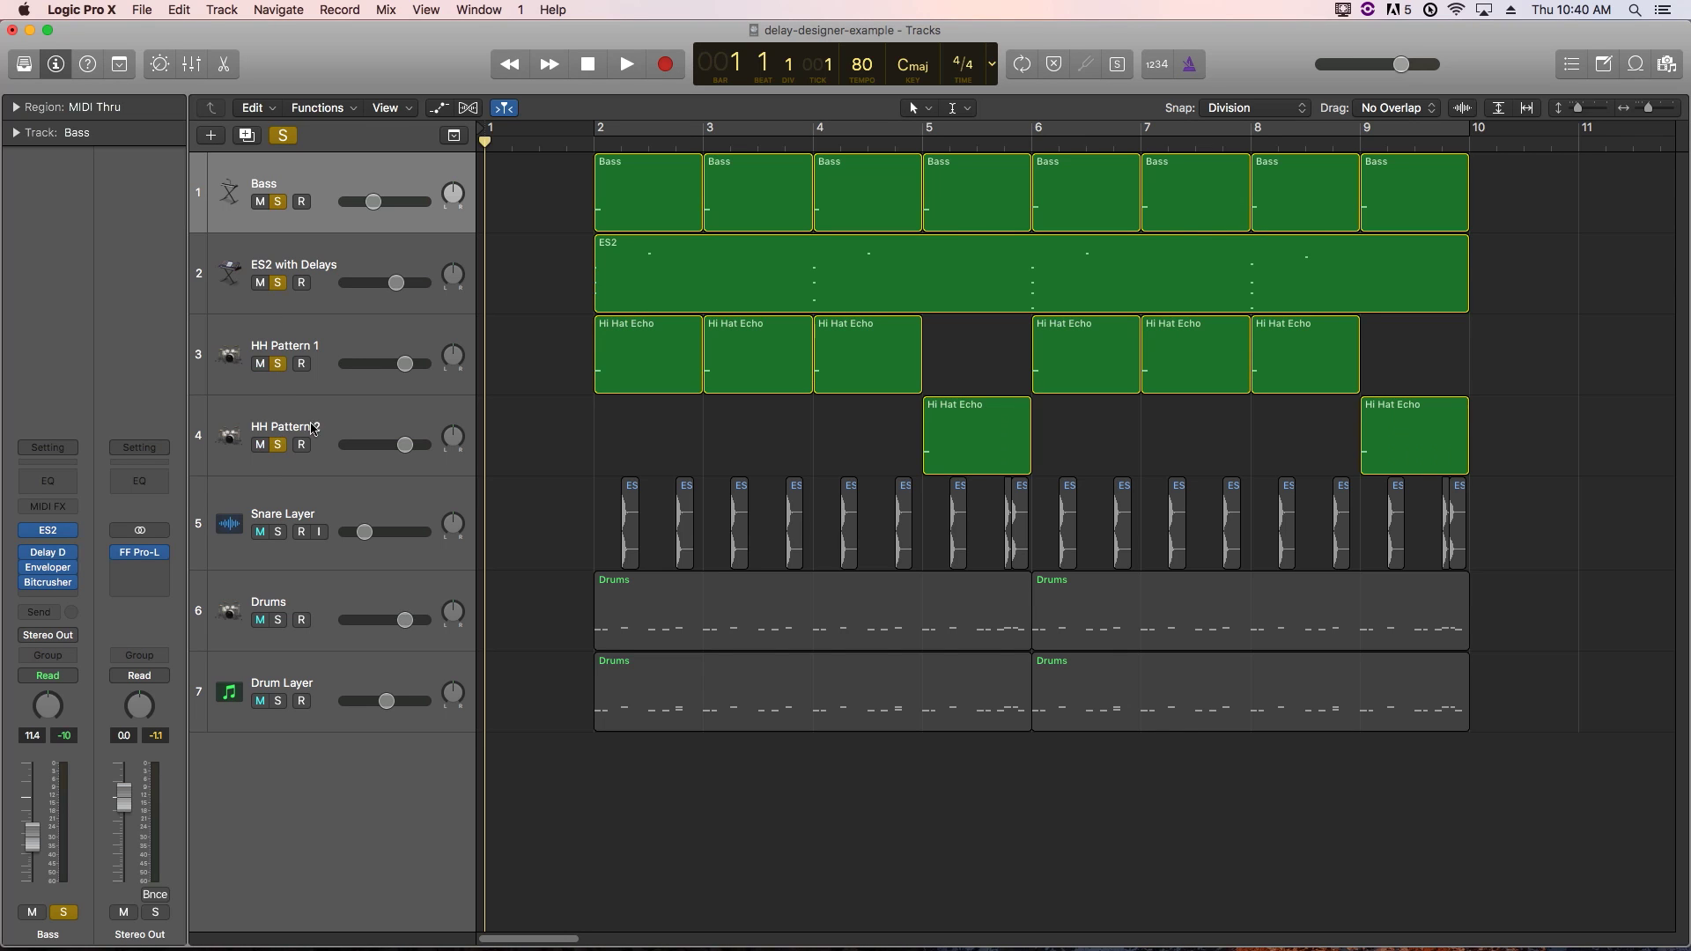
Cycle bars 2–10, play the soloed tracks, then stop and show the Mixer
key(c)
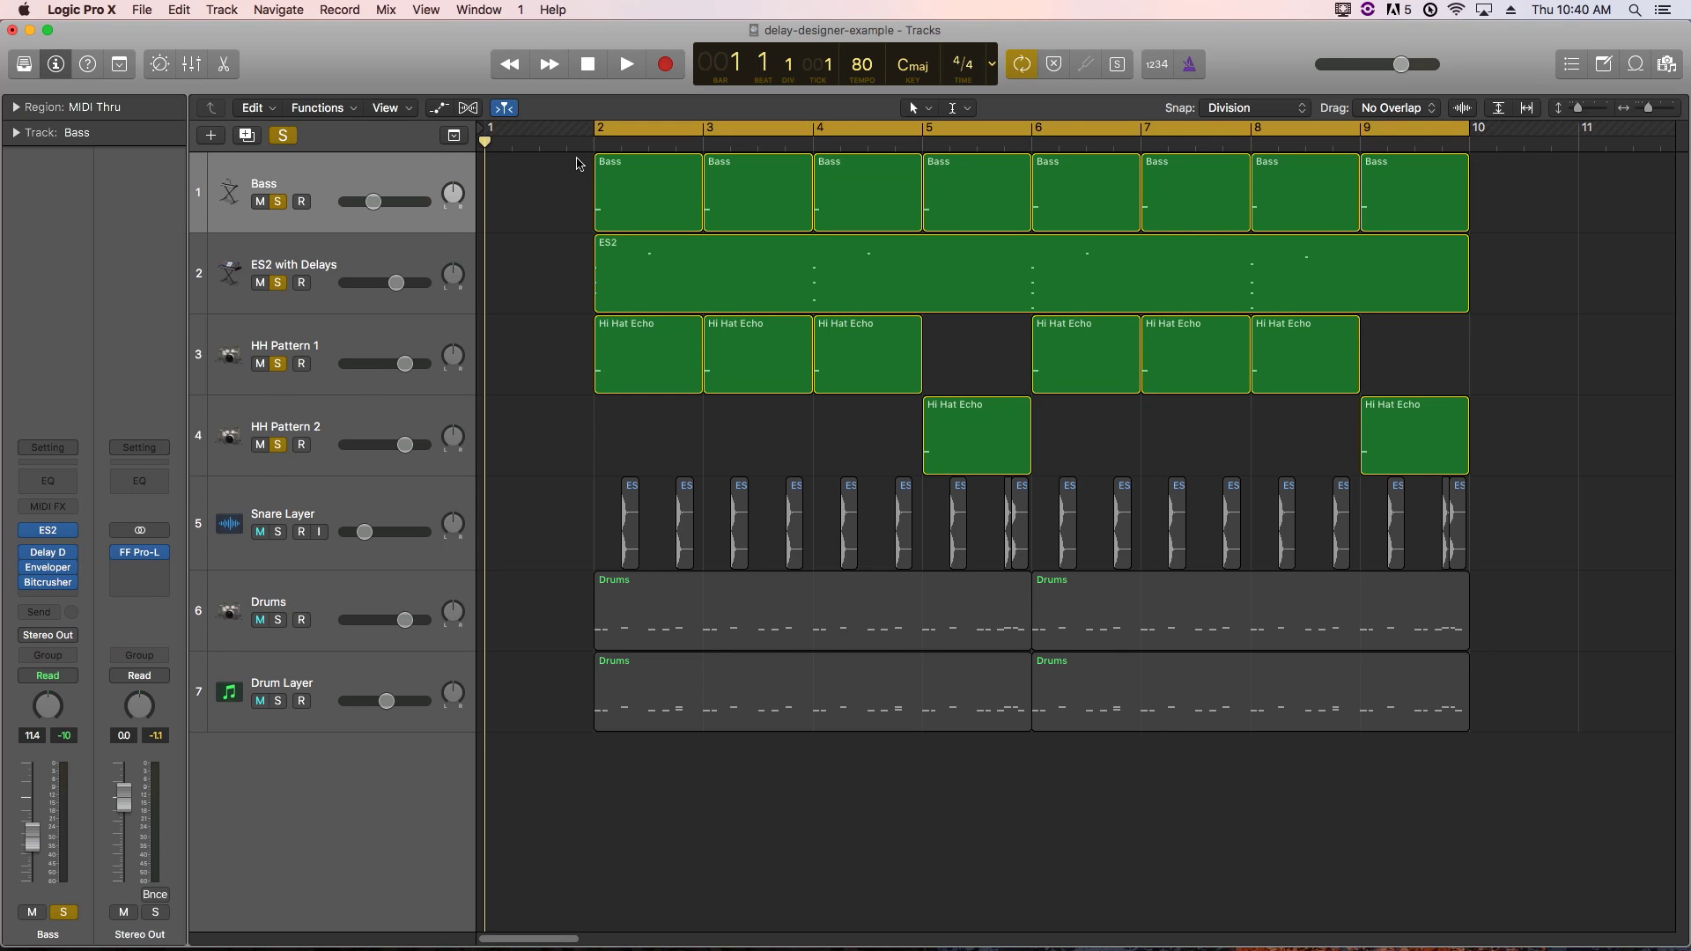
key(space)
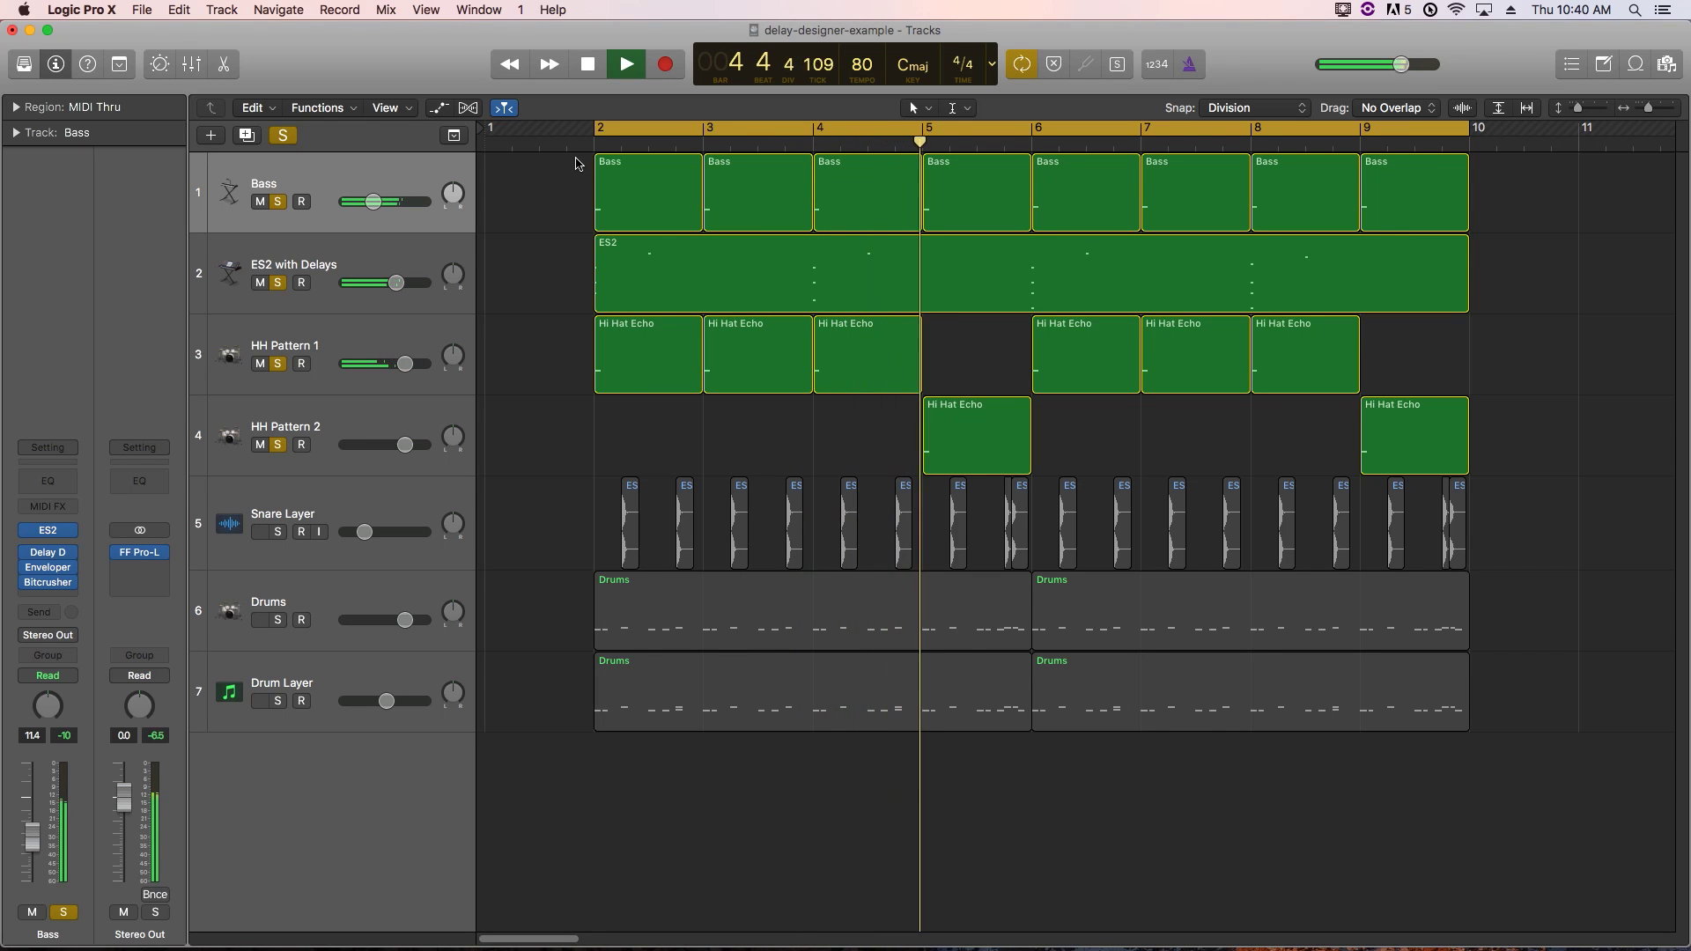
key(x)
key(space)
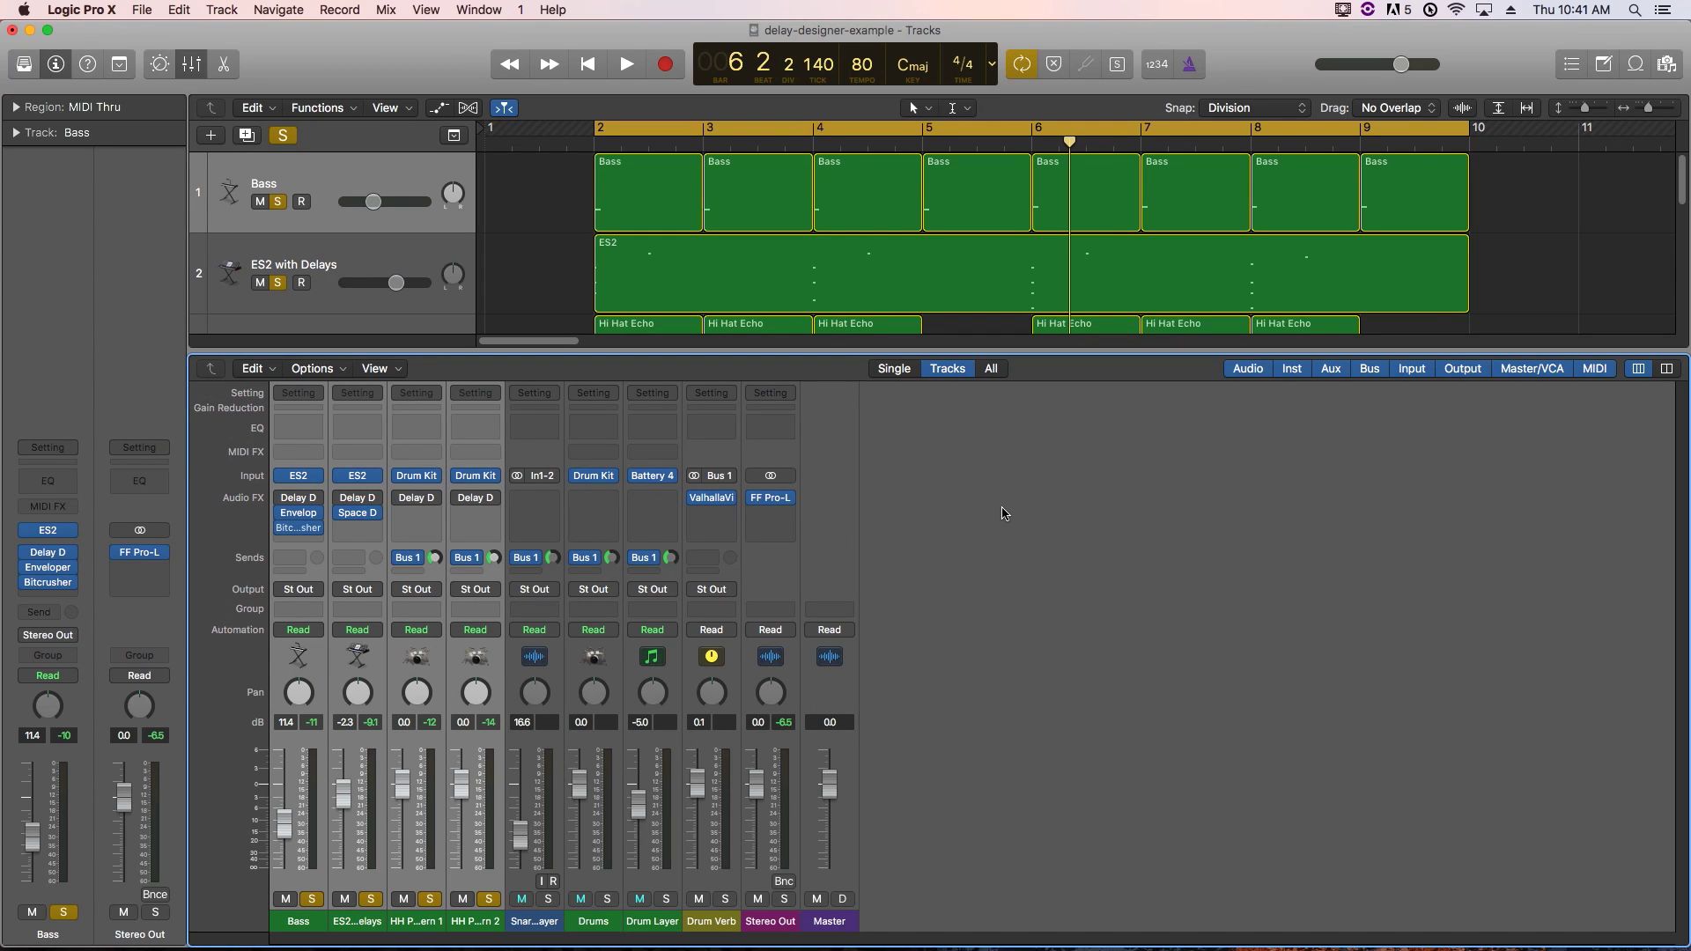
Play and stop the soloed loop, then open the Bass channel's Delay Designer
key(space)
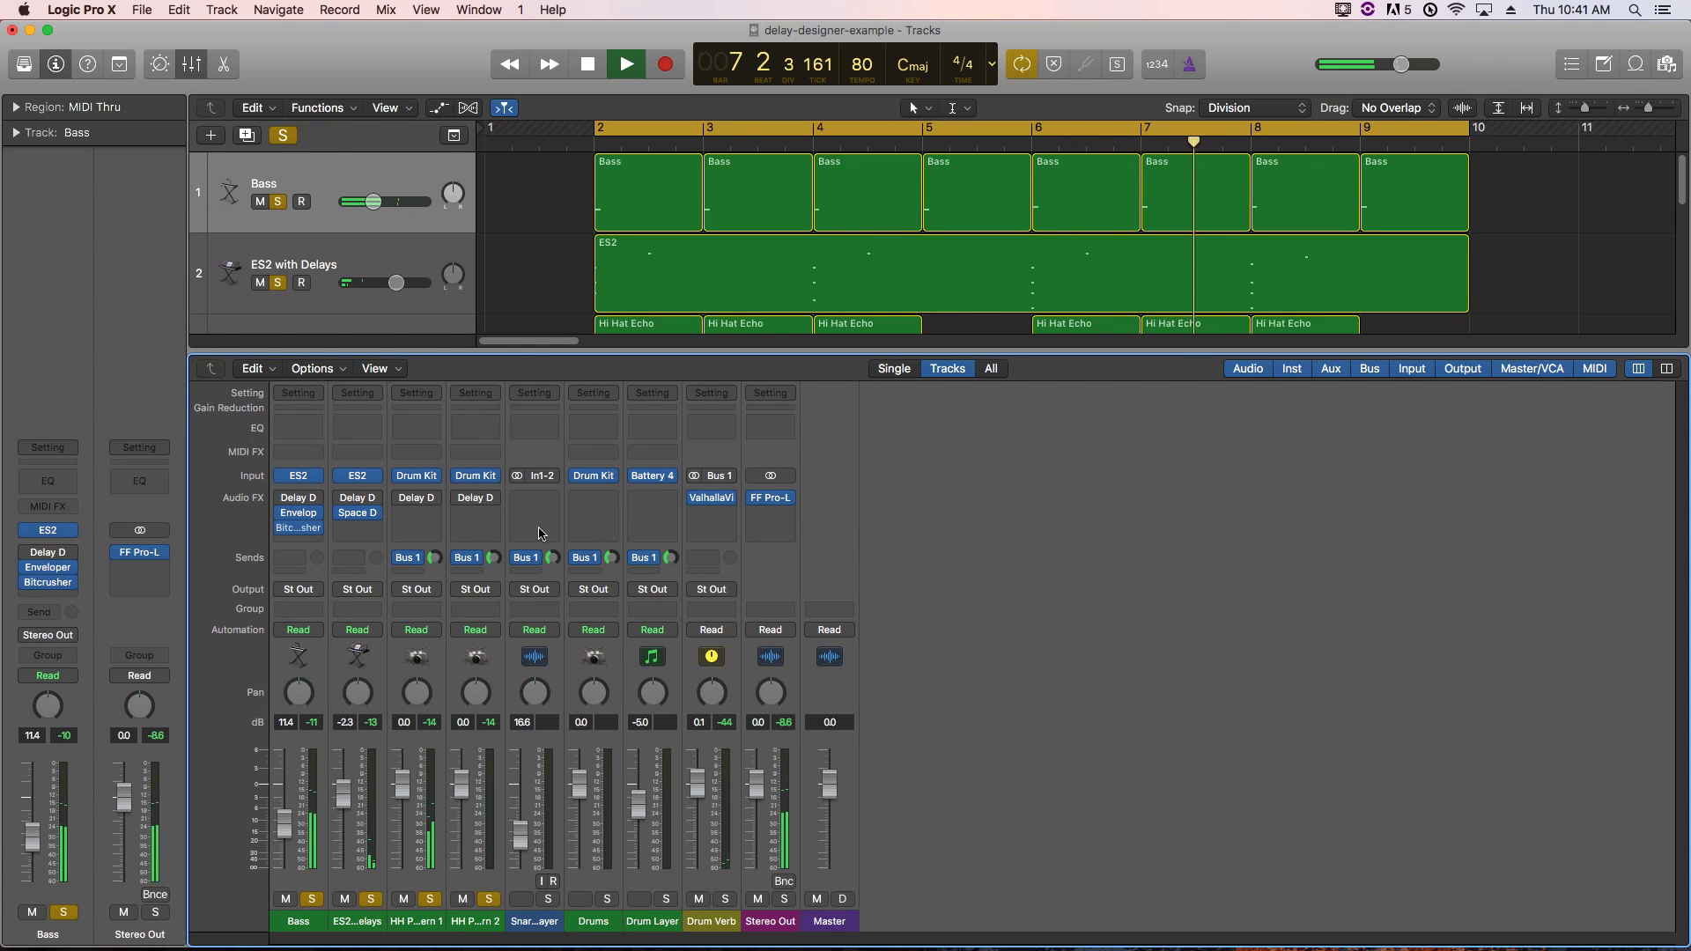
key(space)
click(284, 499)
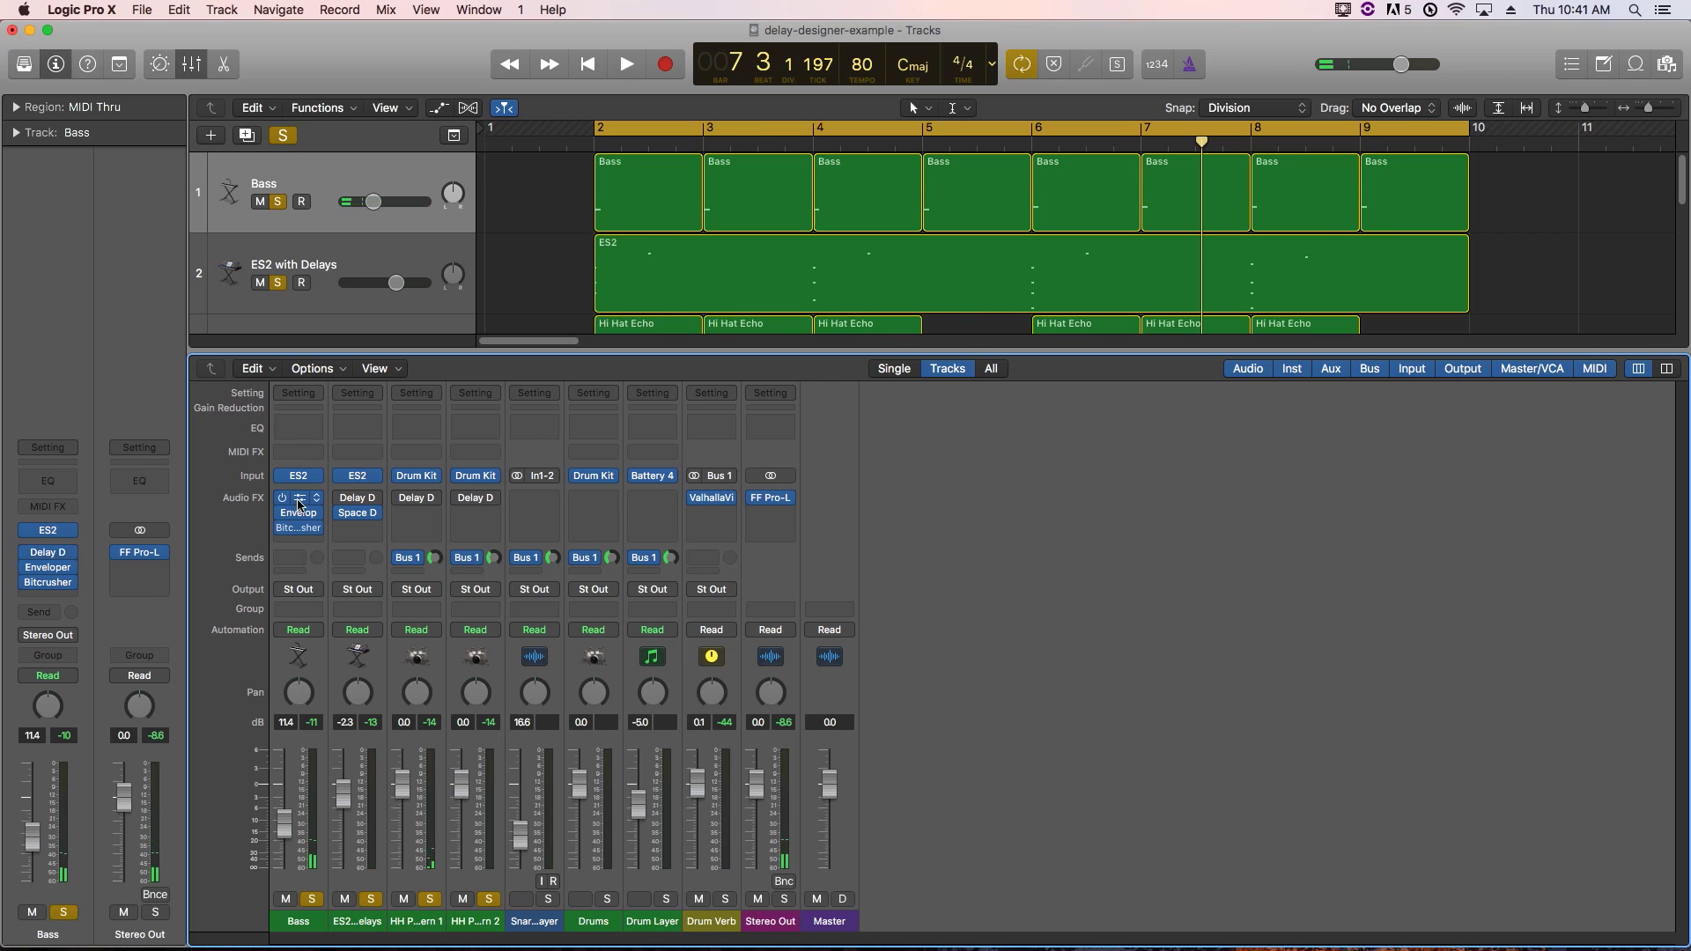
click(298, 502)
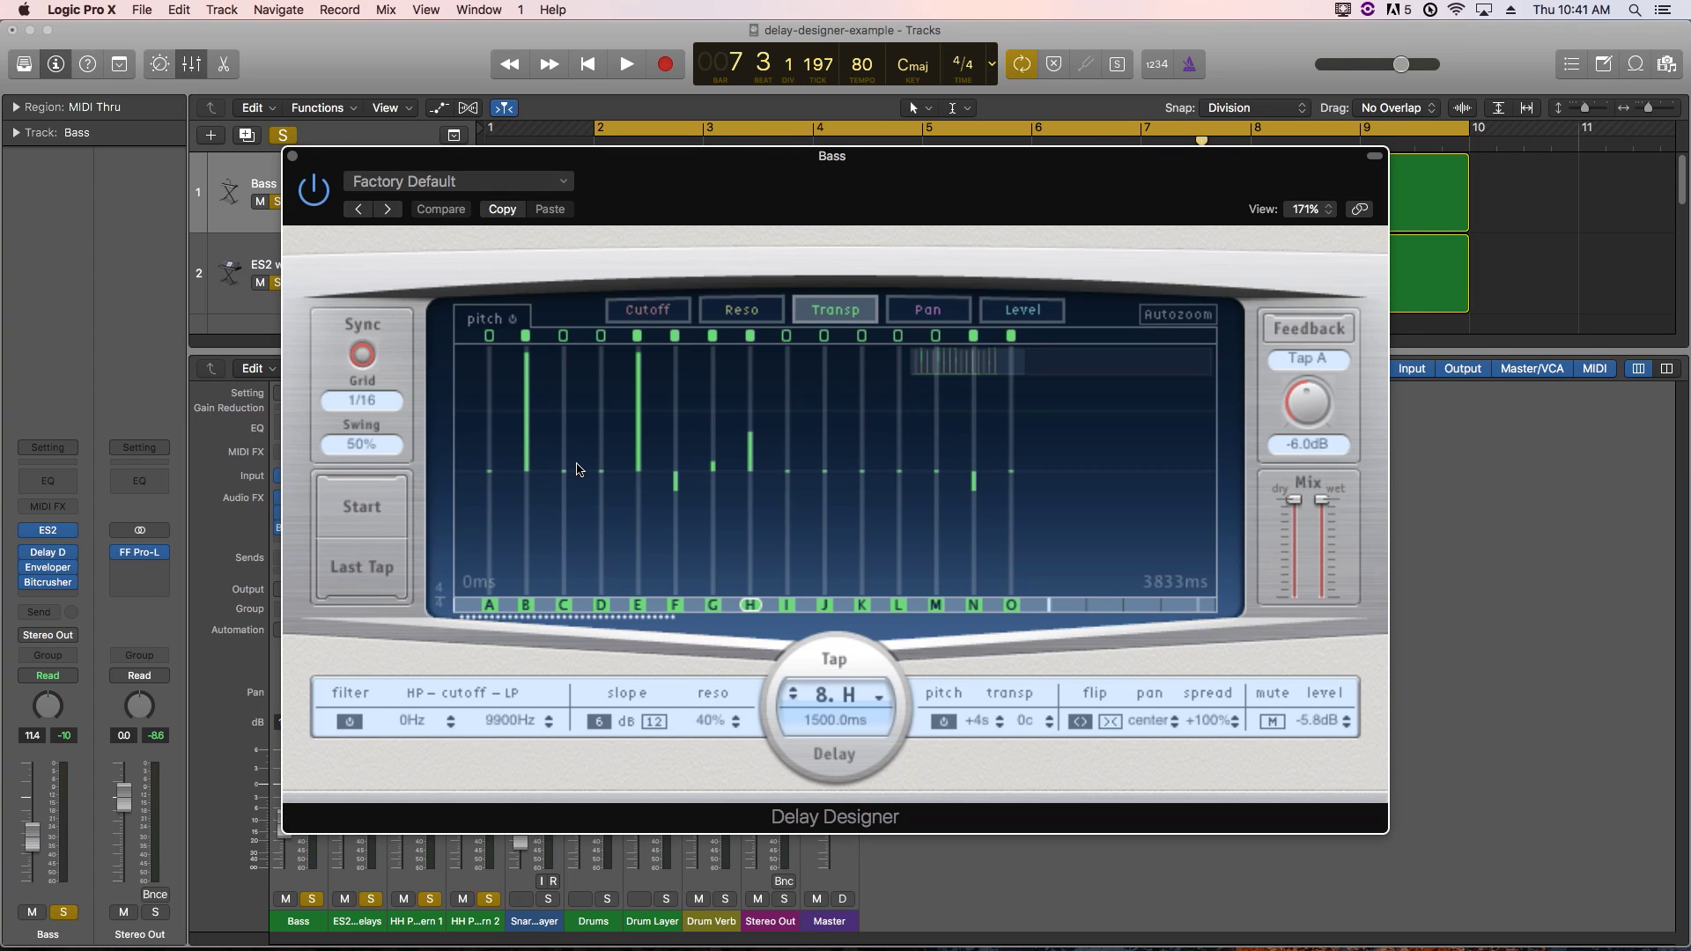
Switch the Bass Delay Designer's tap display to show Level
click(1022, 312)
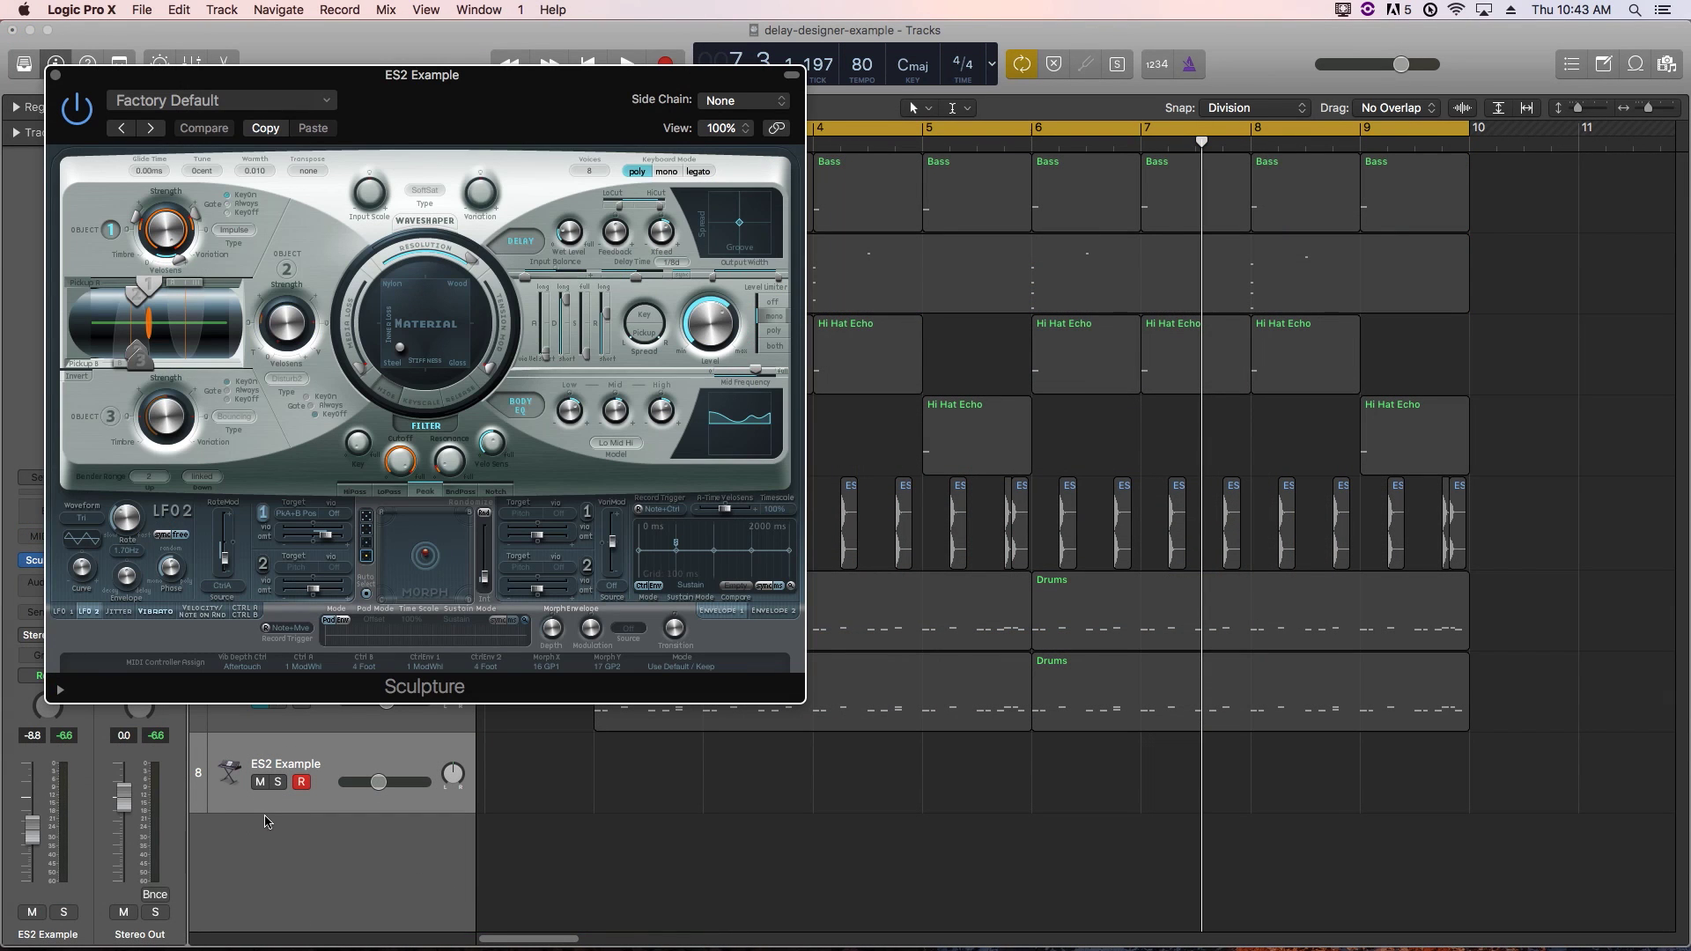
Move Sculpture's material puck toward Nylon and switch off its built-in Delay
drag(393, 351, 407, 305)
click(518, 244)
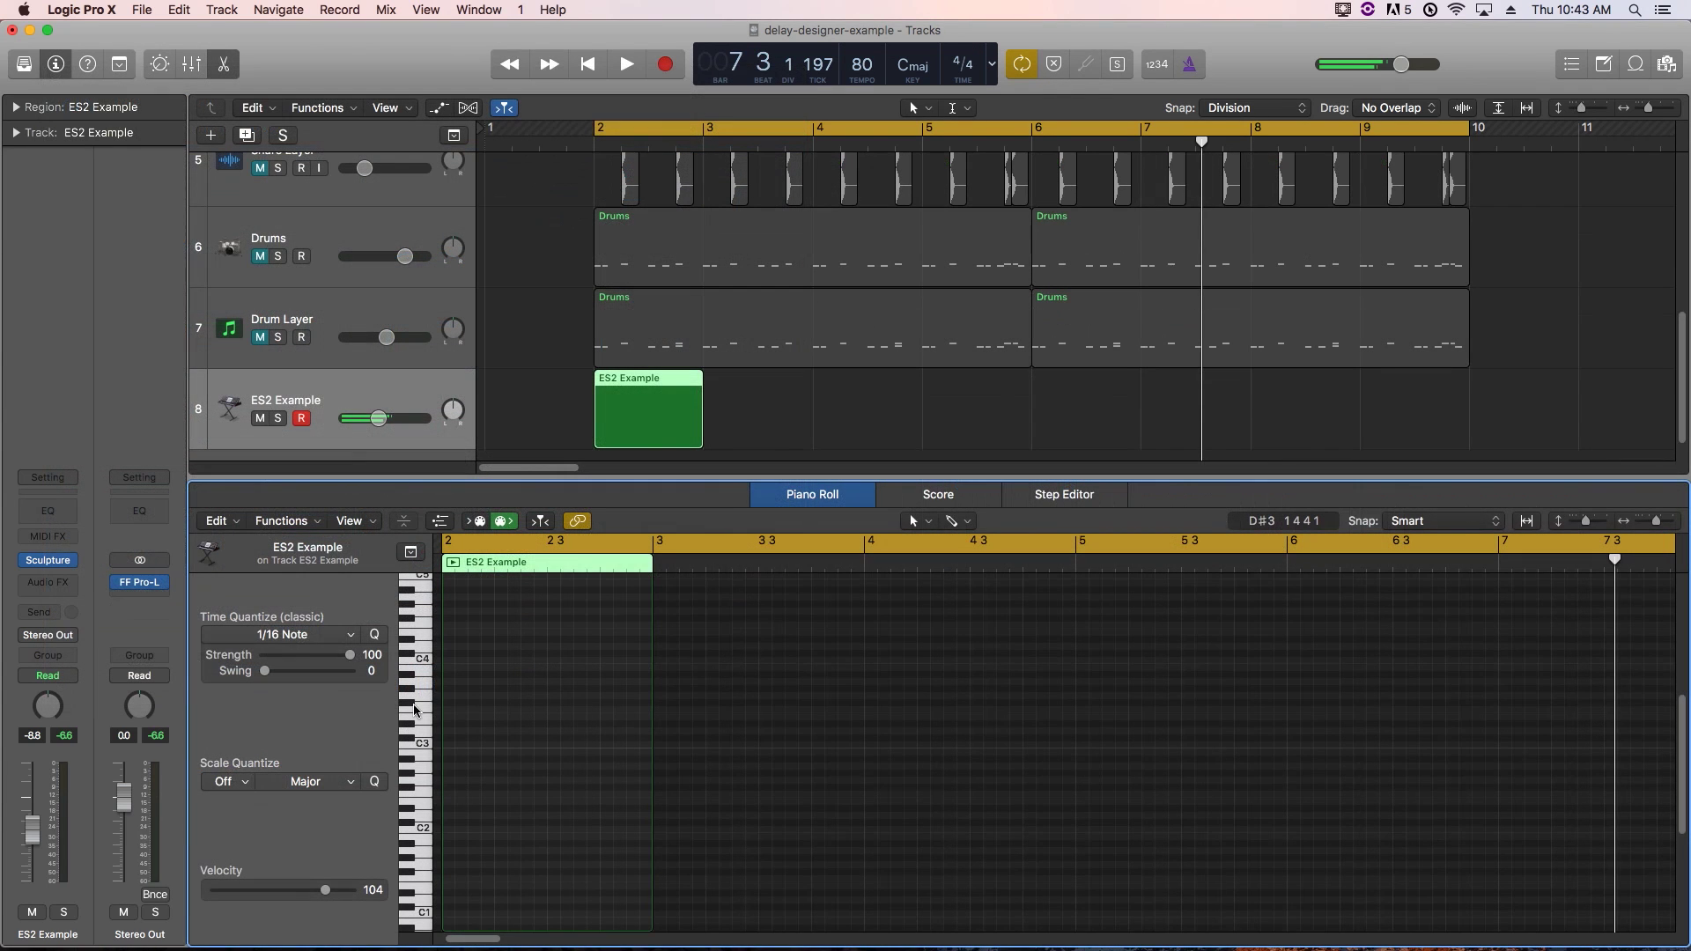
Draw two short notes in the ES2 Example region, cycle bars 2–3 and audition them
click(408, 641)
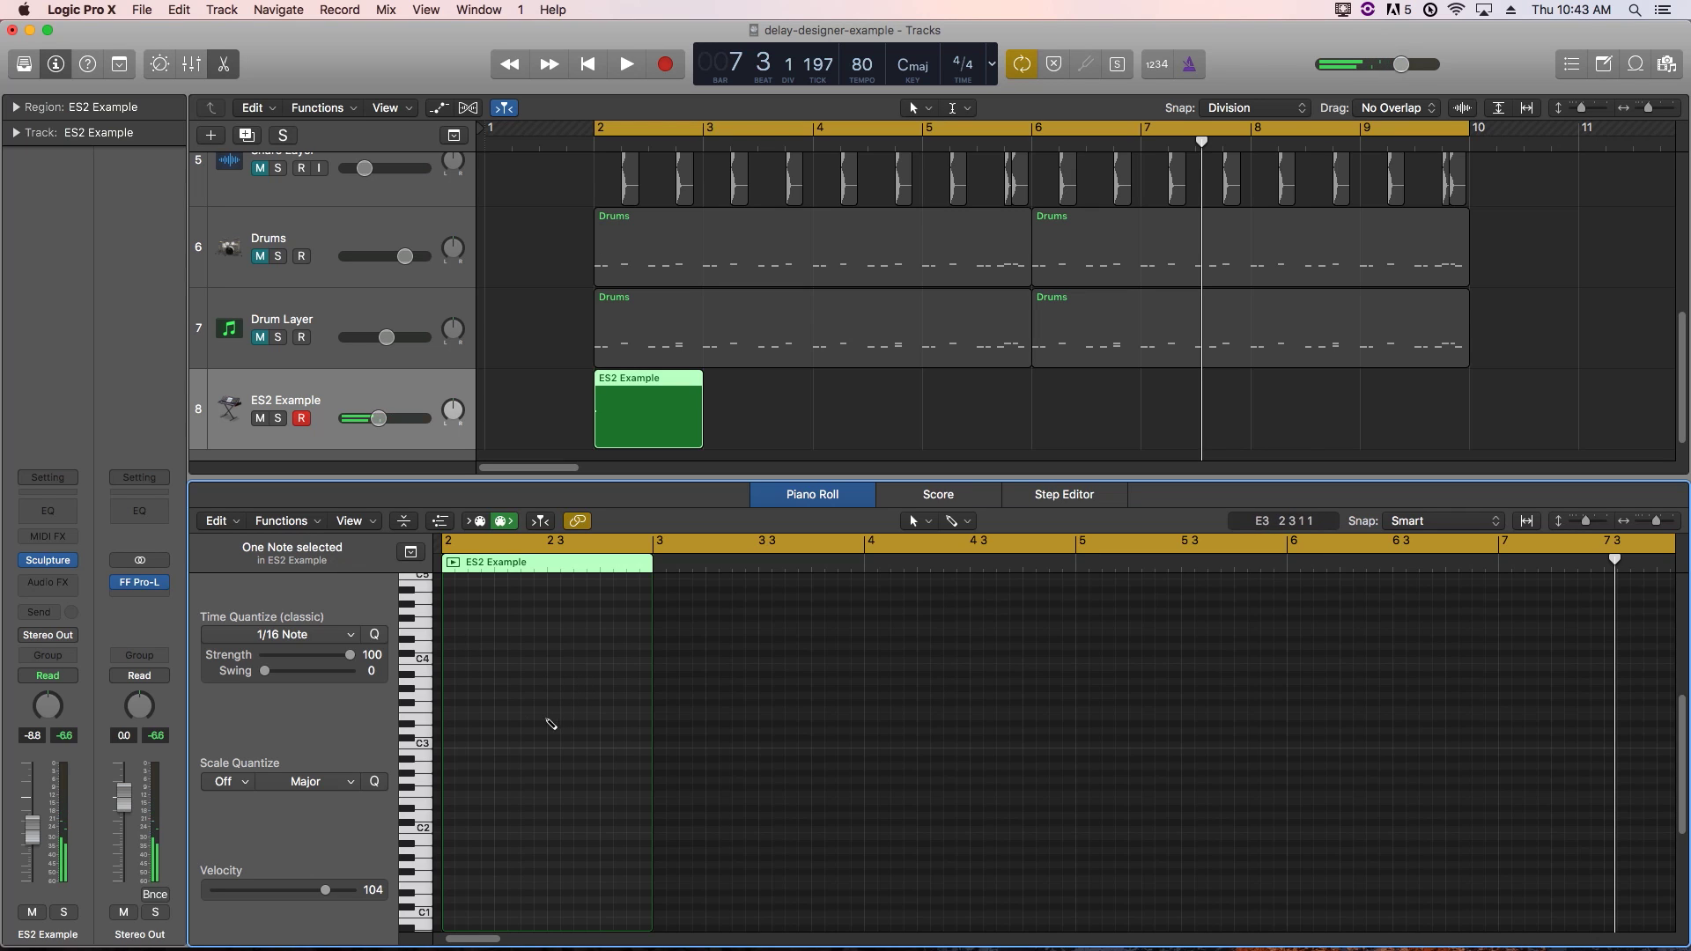
click(408, 732)
click(710, 415)
click(696, 417)
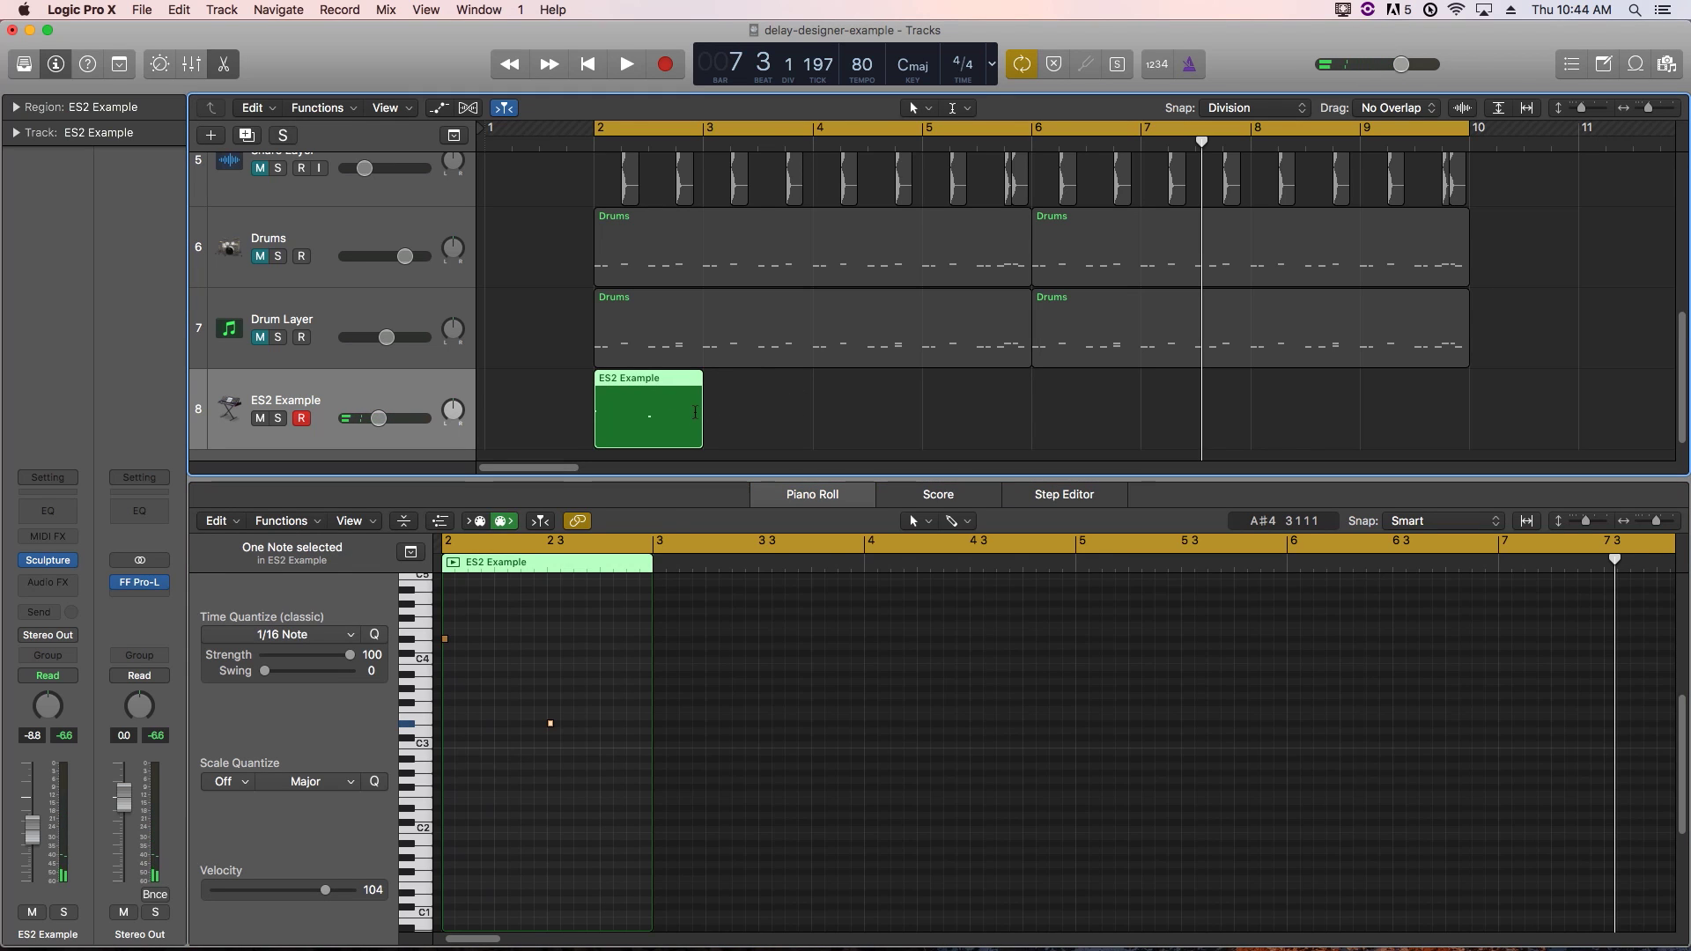
key(u)
key(space)
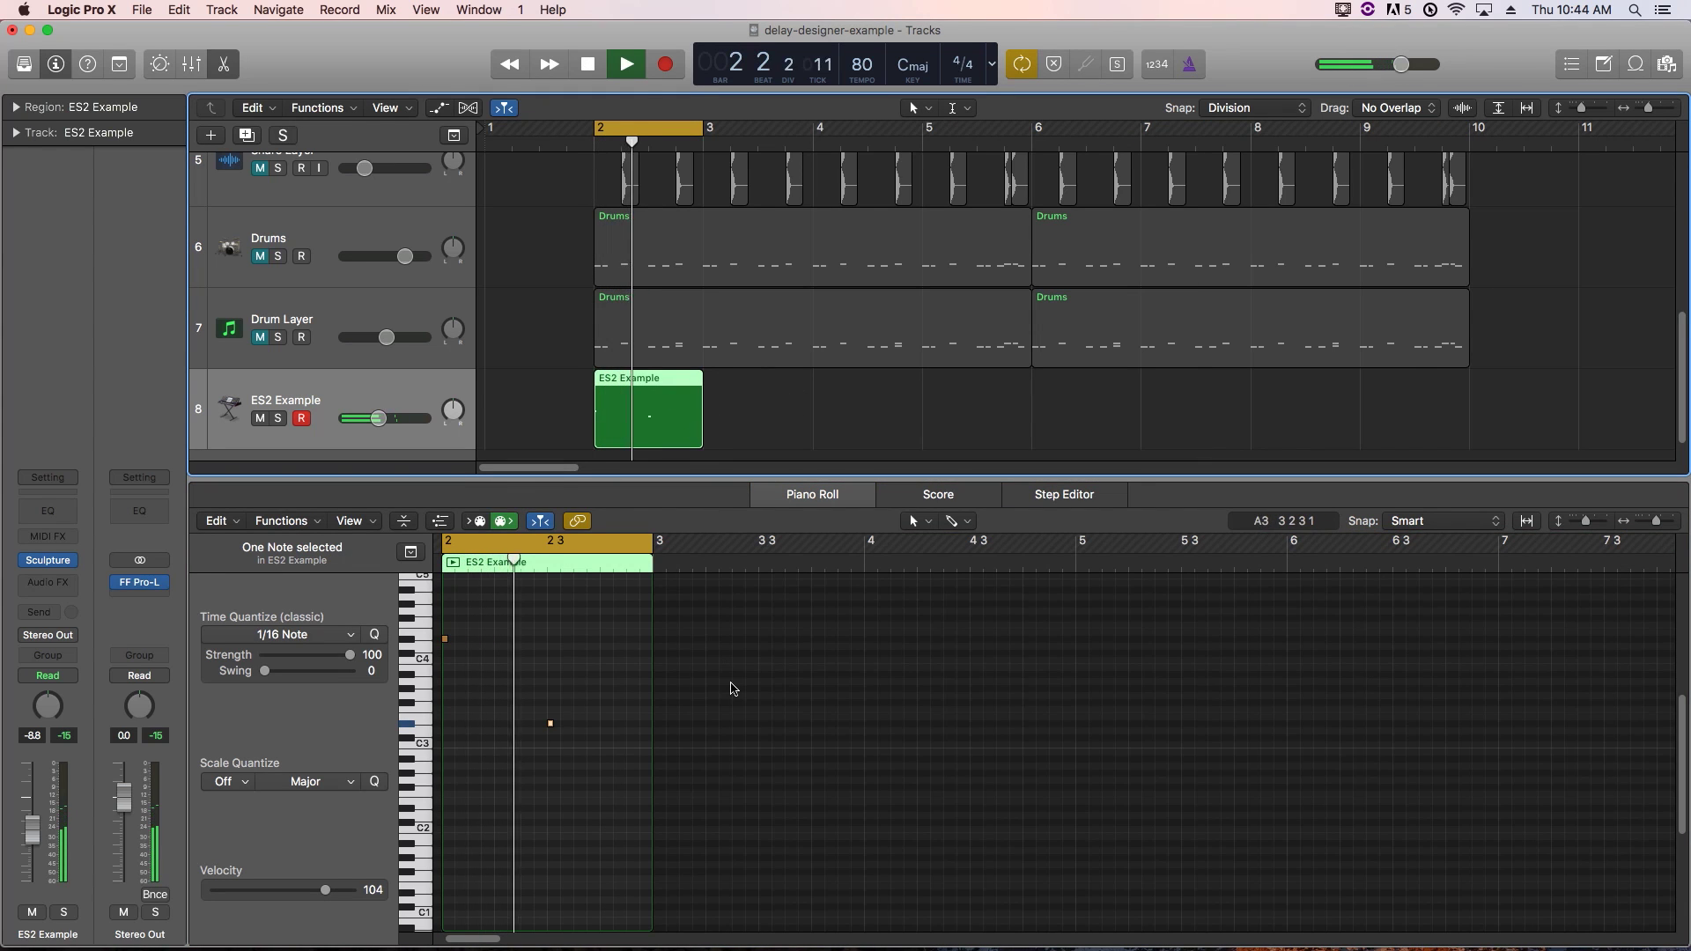
click(732, 688)
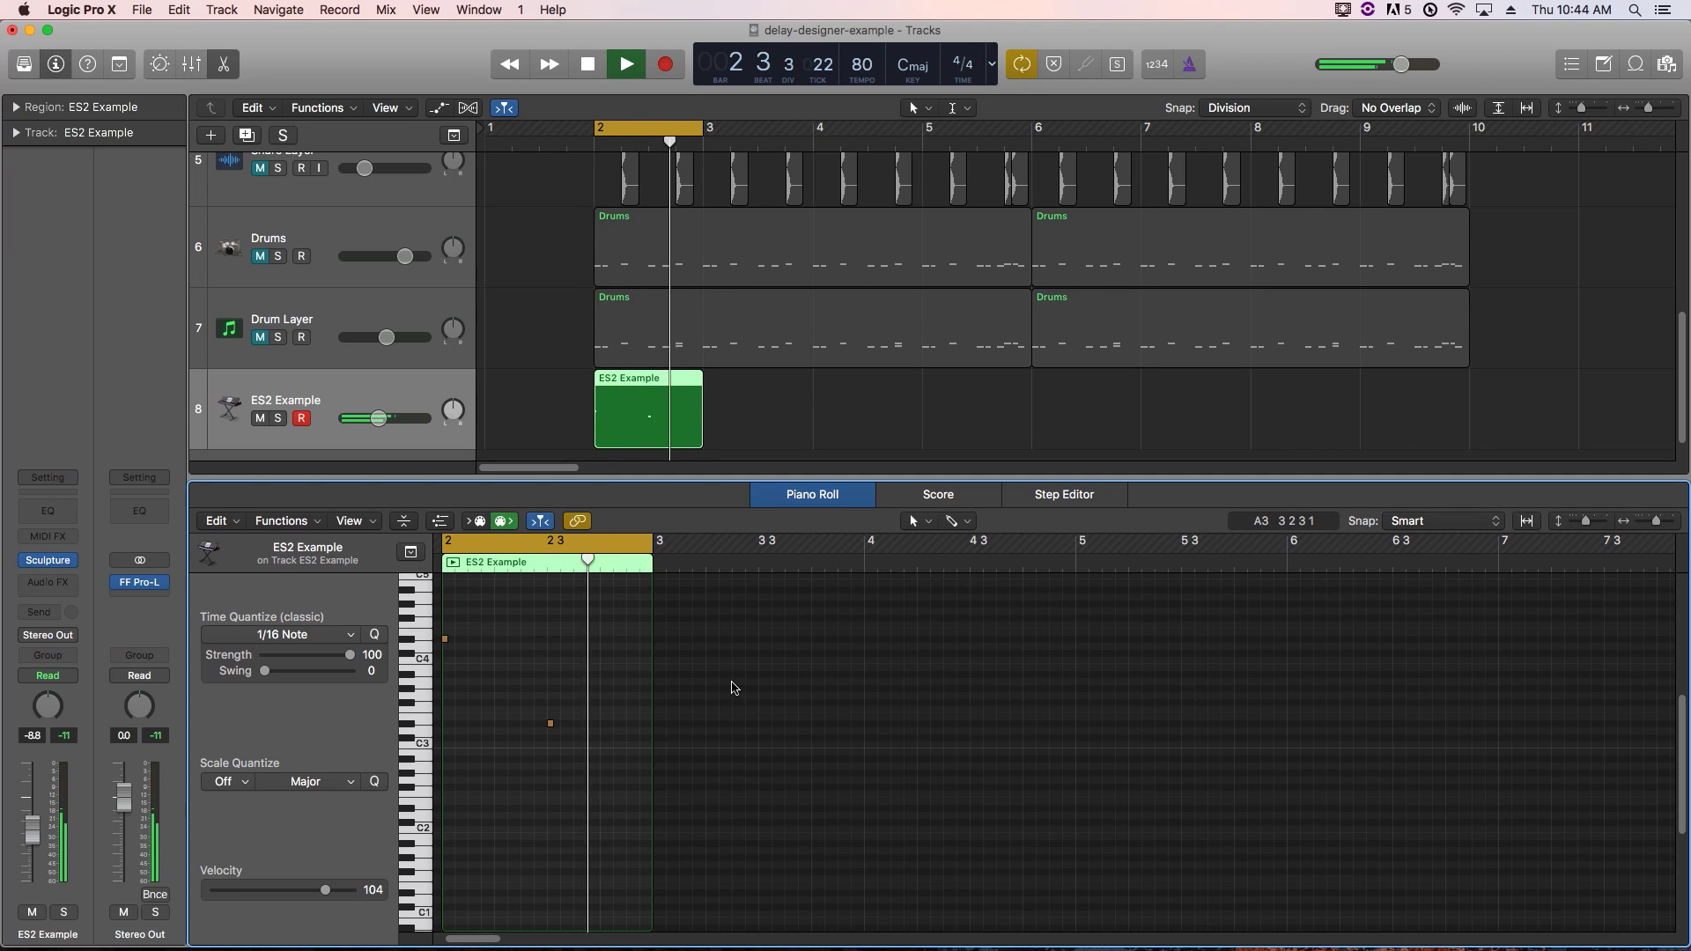
key(space)
mouse_move(49, 564)
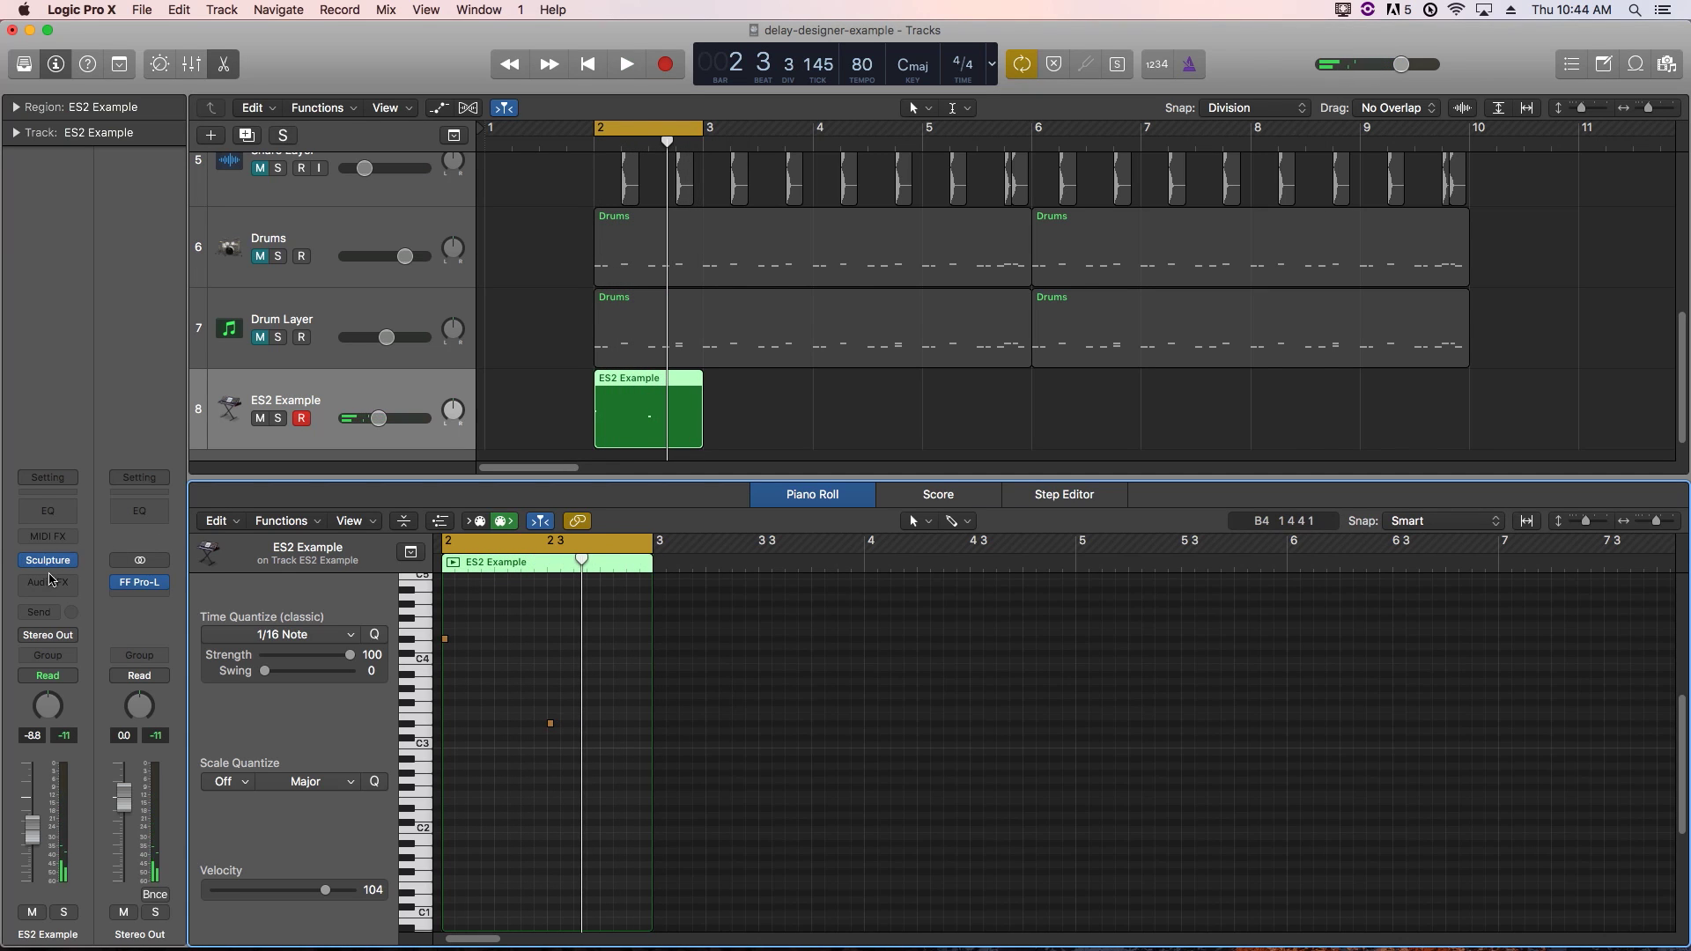
Insert Delay Designer (Stereo) after Sculpture on the ES2 Example channel
click(48, 563)
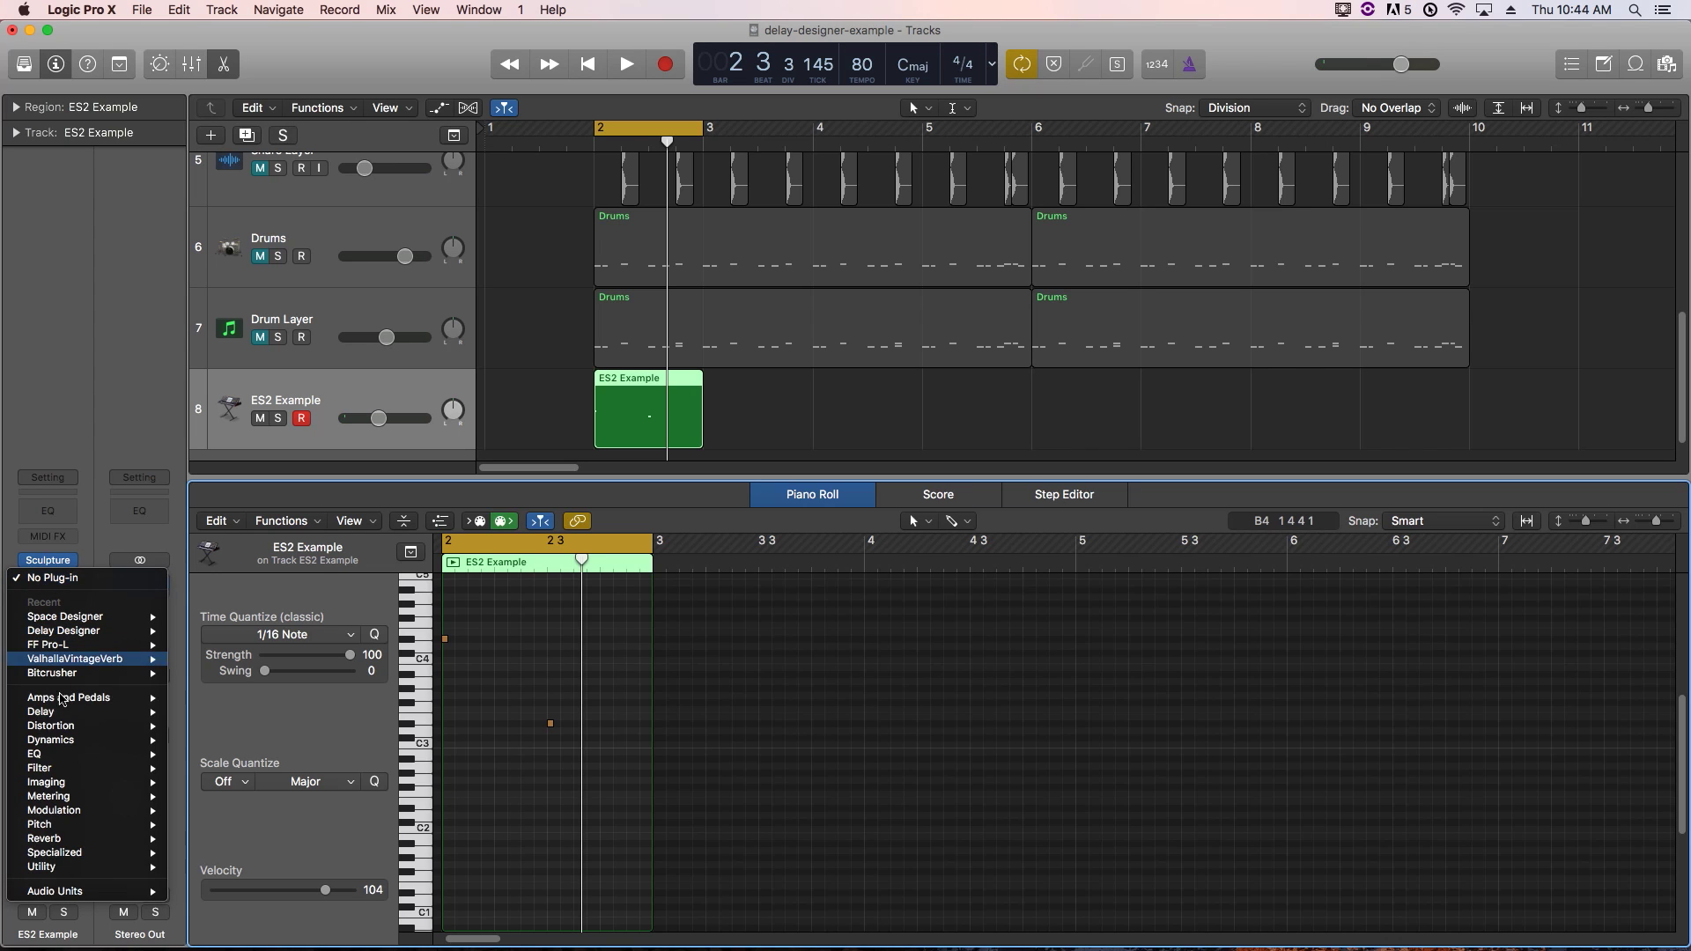
mouse_move(46, 712)
mouse_move(208, 715)
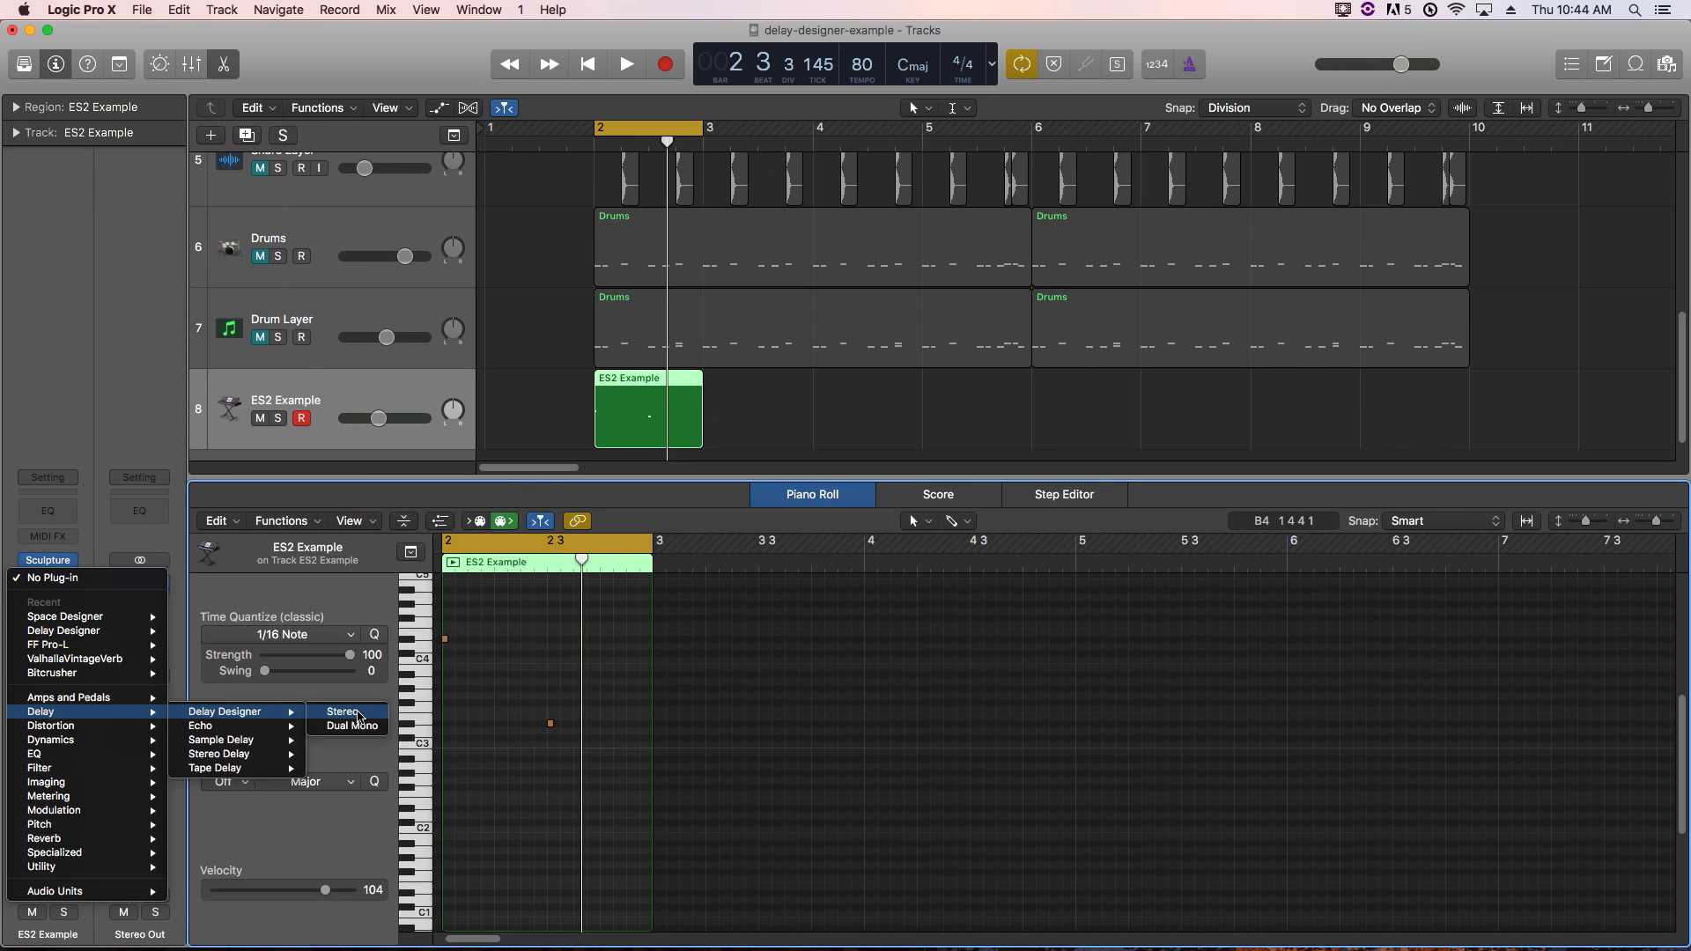
click(342, 712)
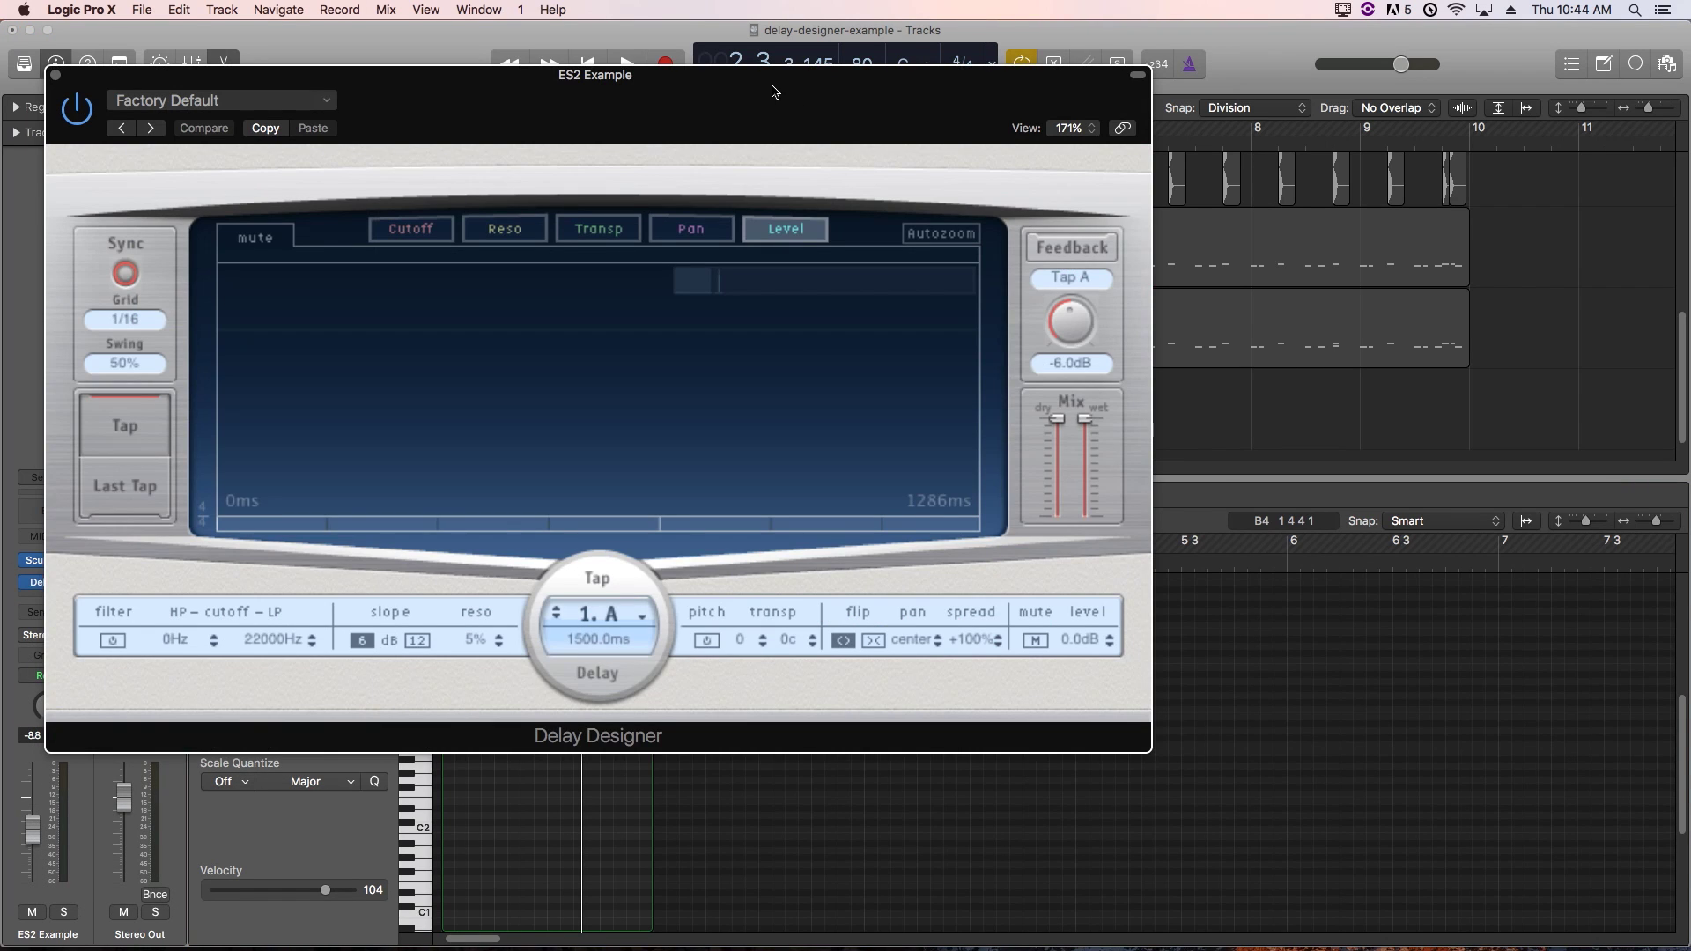
drag(773, 91, 861, 94)
Audition the delay and drag tap A to a shorter delay time
key(space)
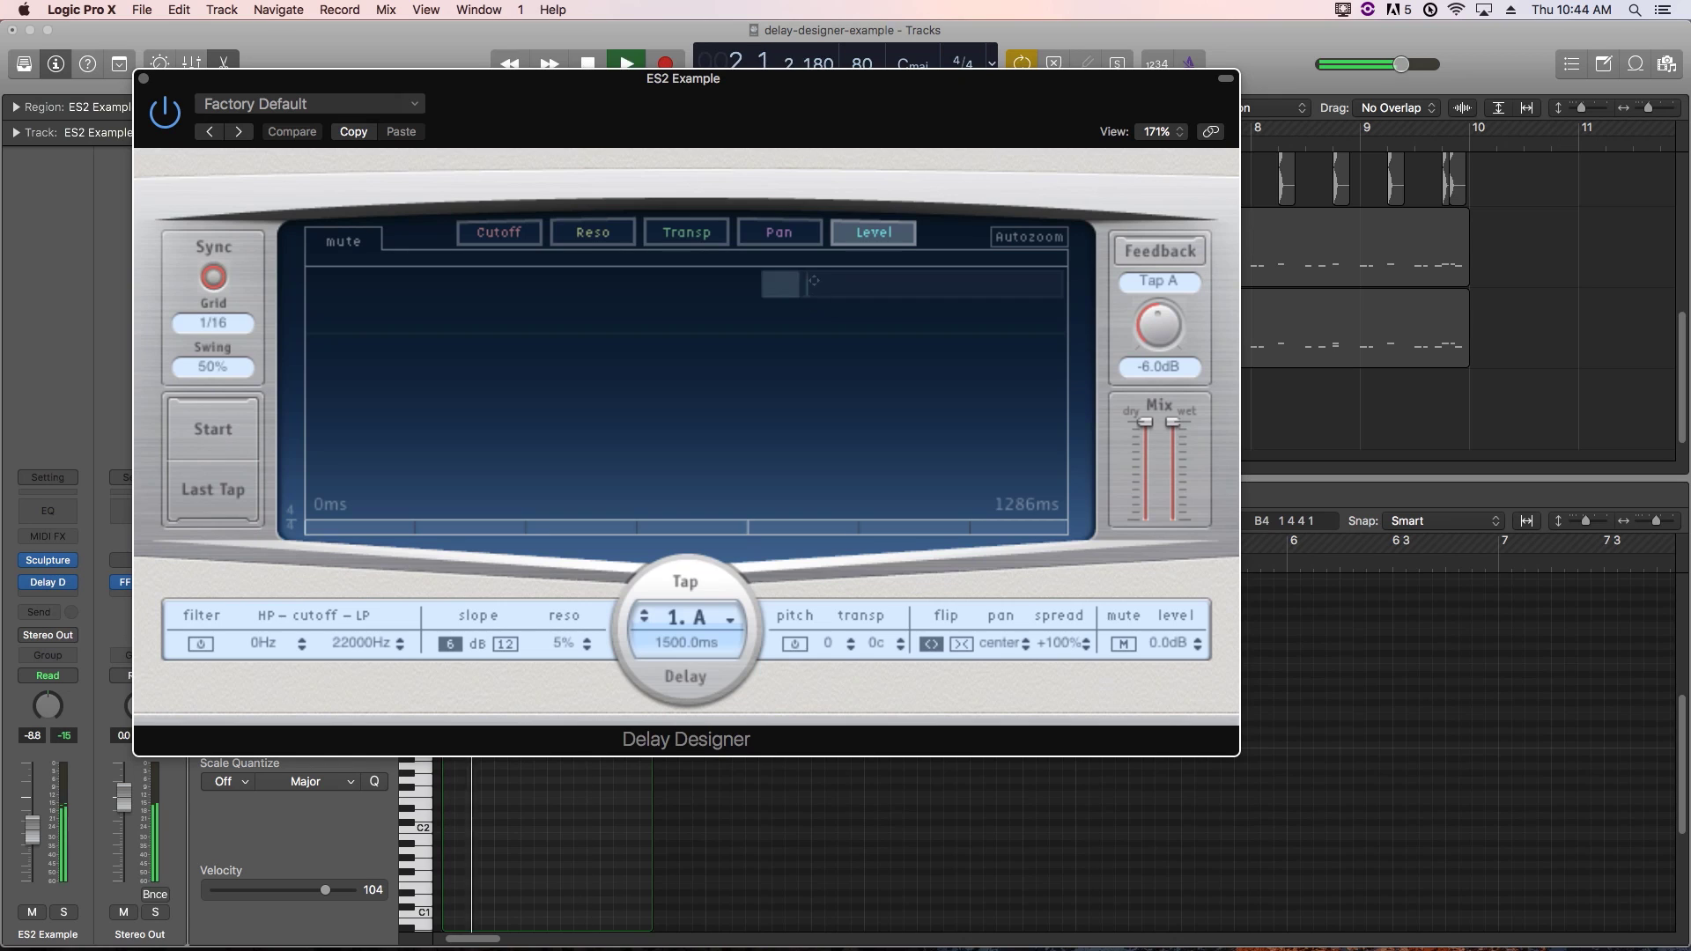
mouse_move(813, 300)
mouse_down()
mouse_move(812, 352)
mouse_move(880, 289)
mouse_up()
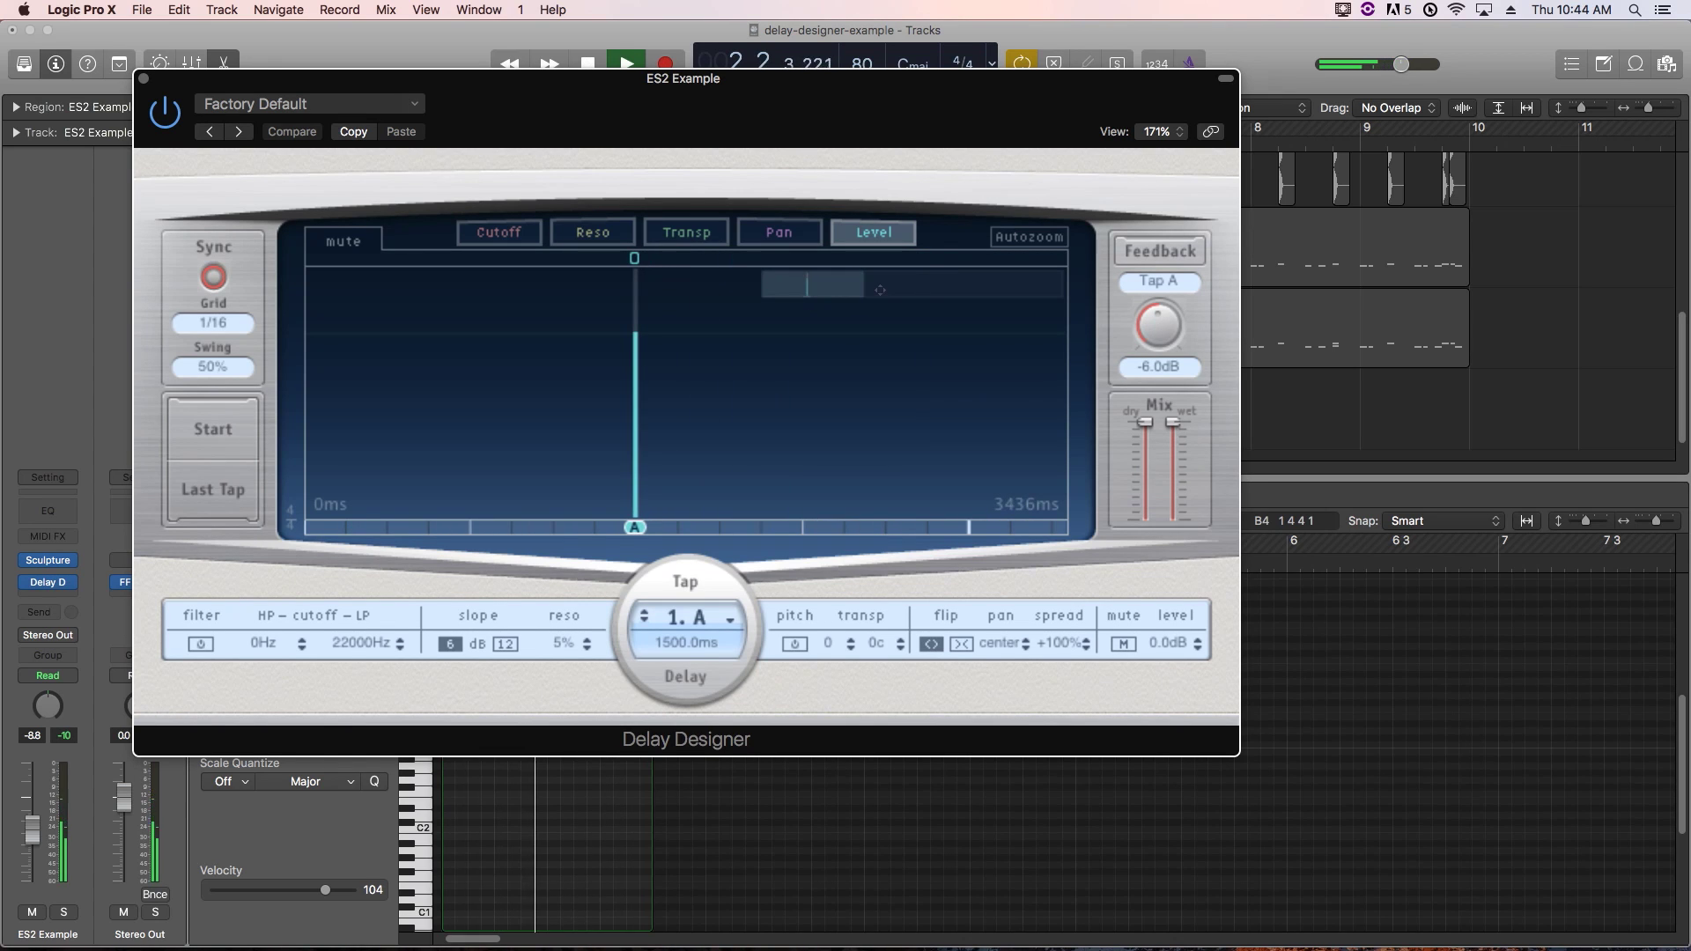
key(space)
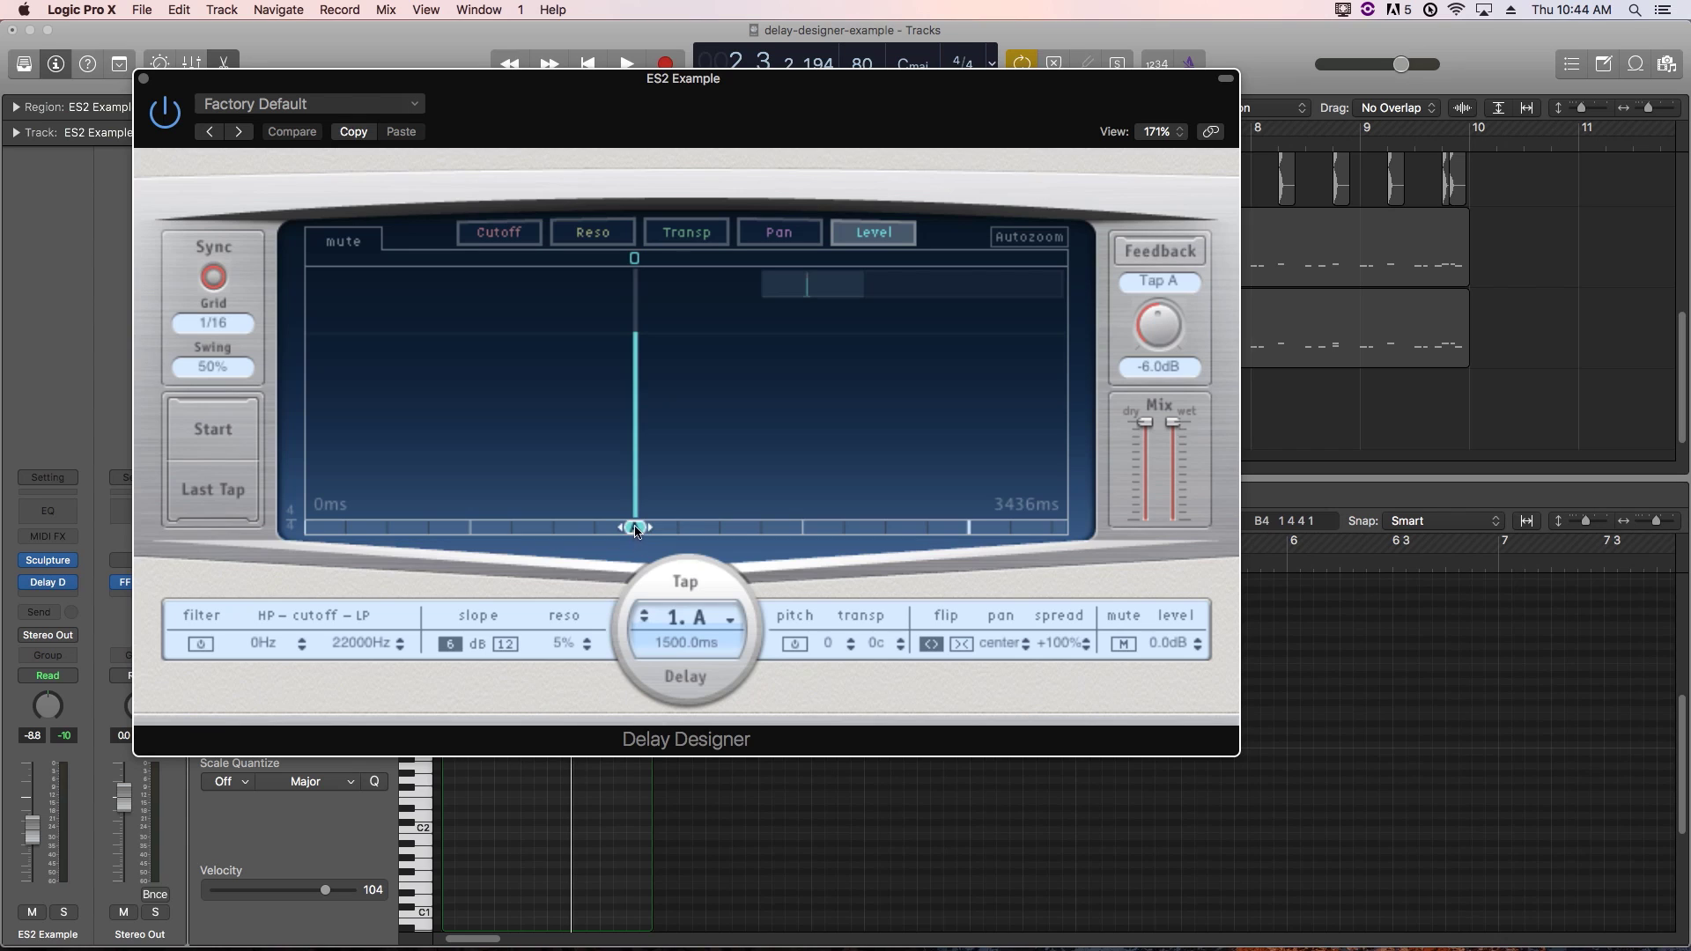
drag(637, 530, 381, 532)
key(space)
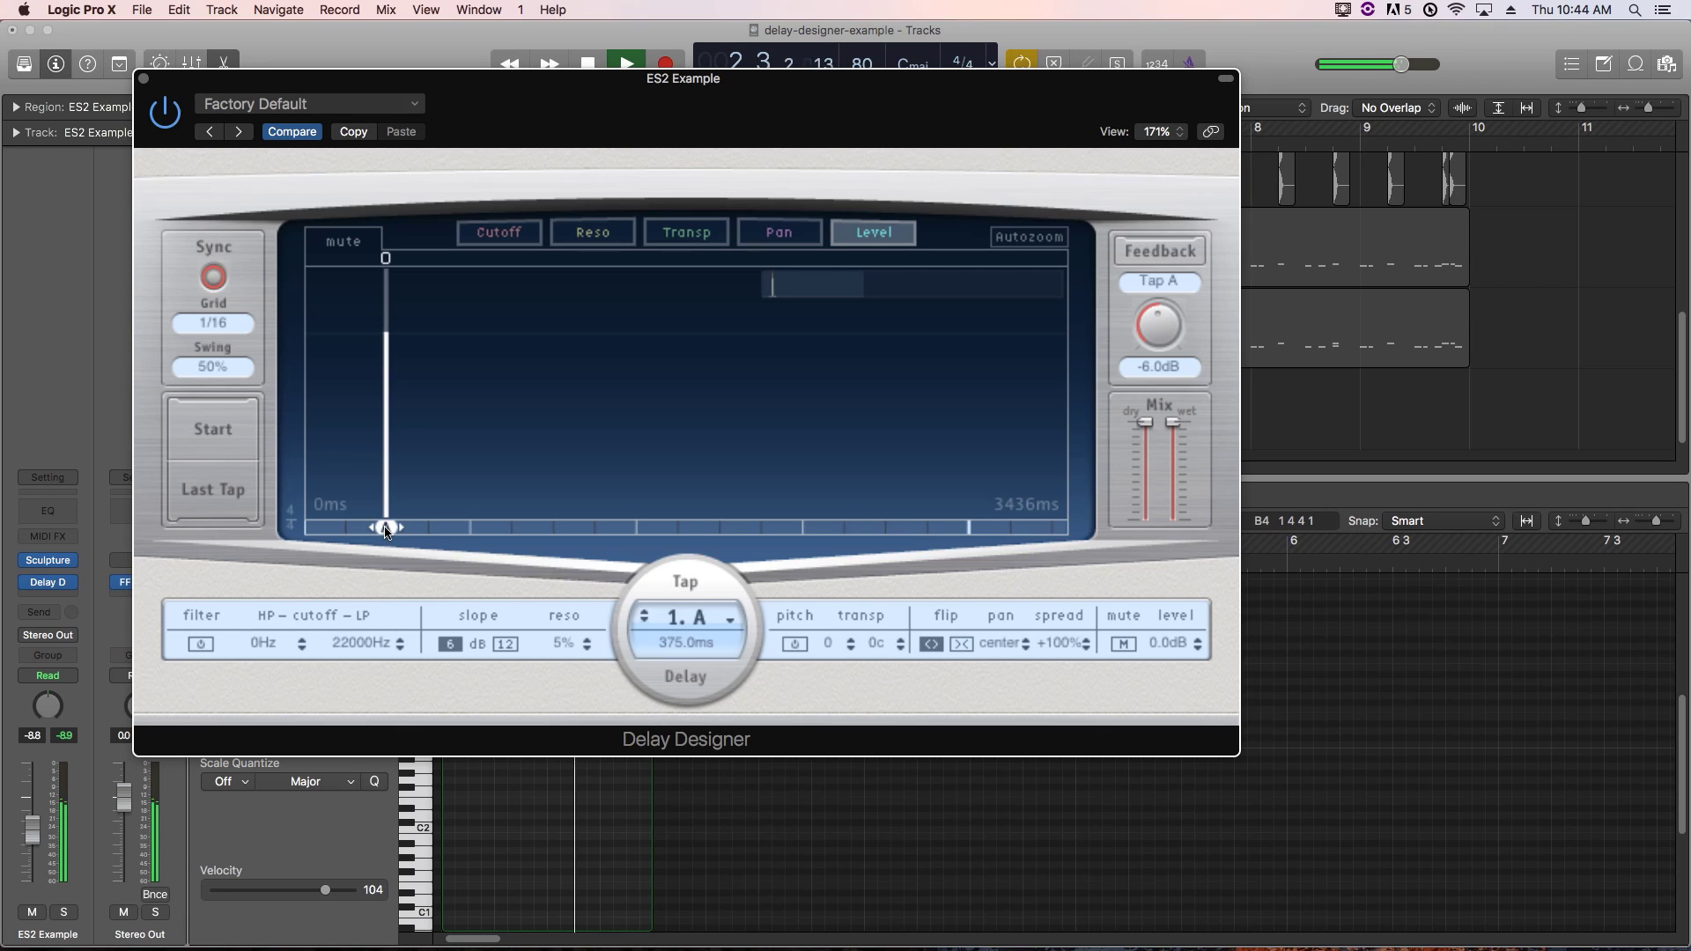
key(space)
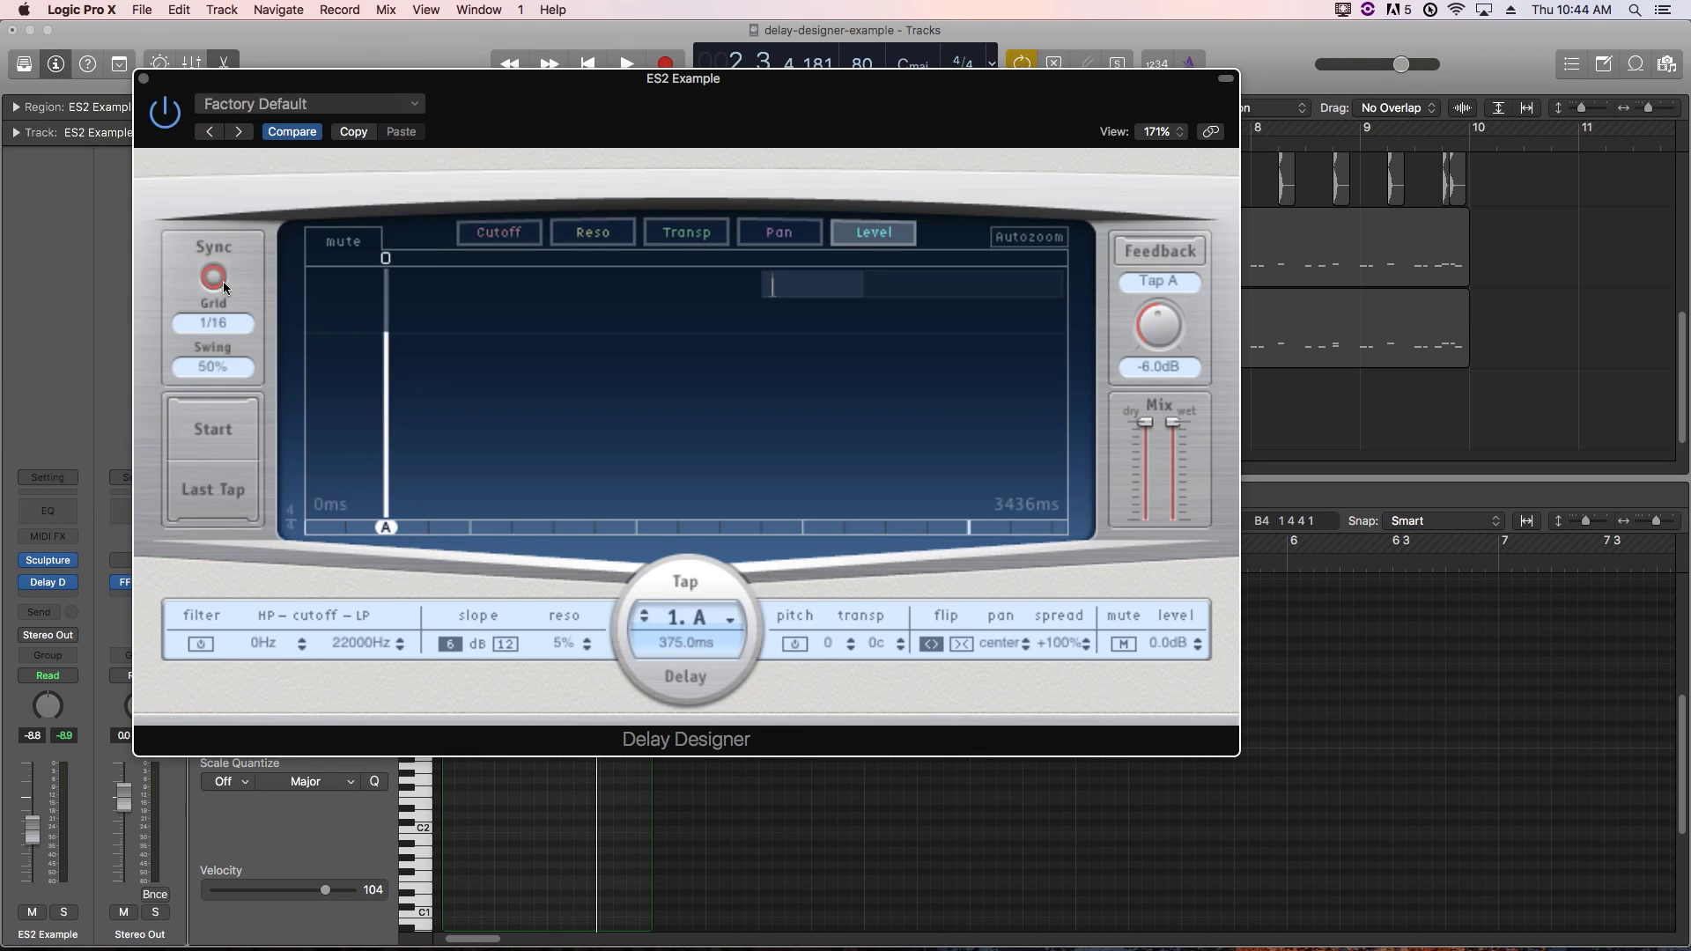
Toggle Sync off and back on, snap tap A to 187.5 ms, and audition it
click(219, 278)
drag(386, 531, 599, 534)
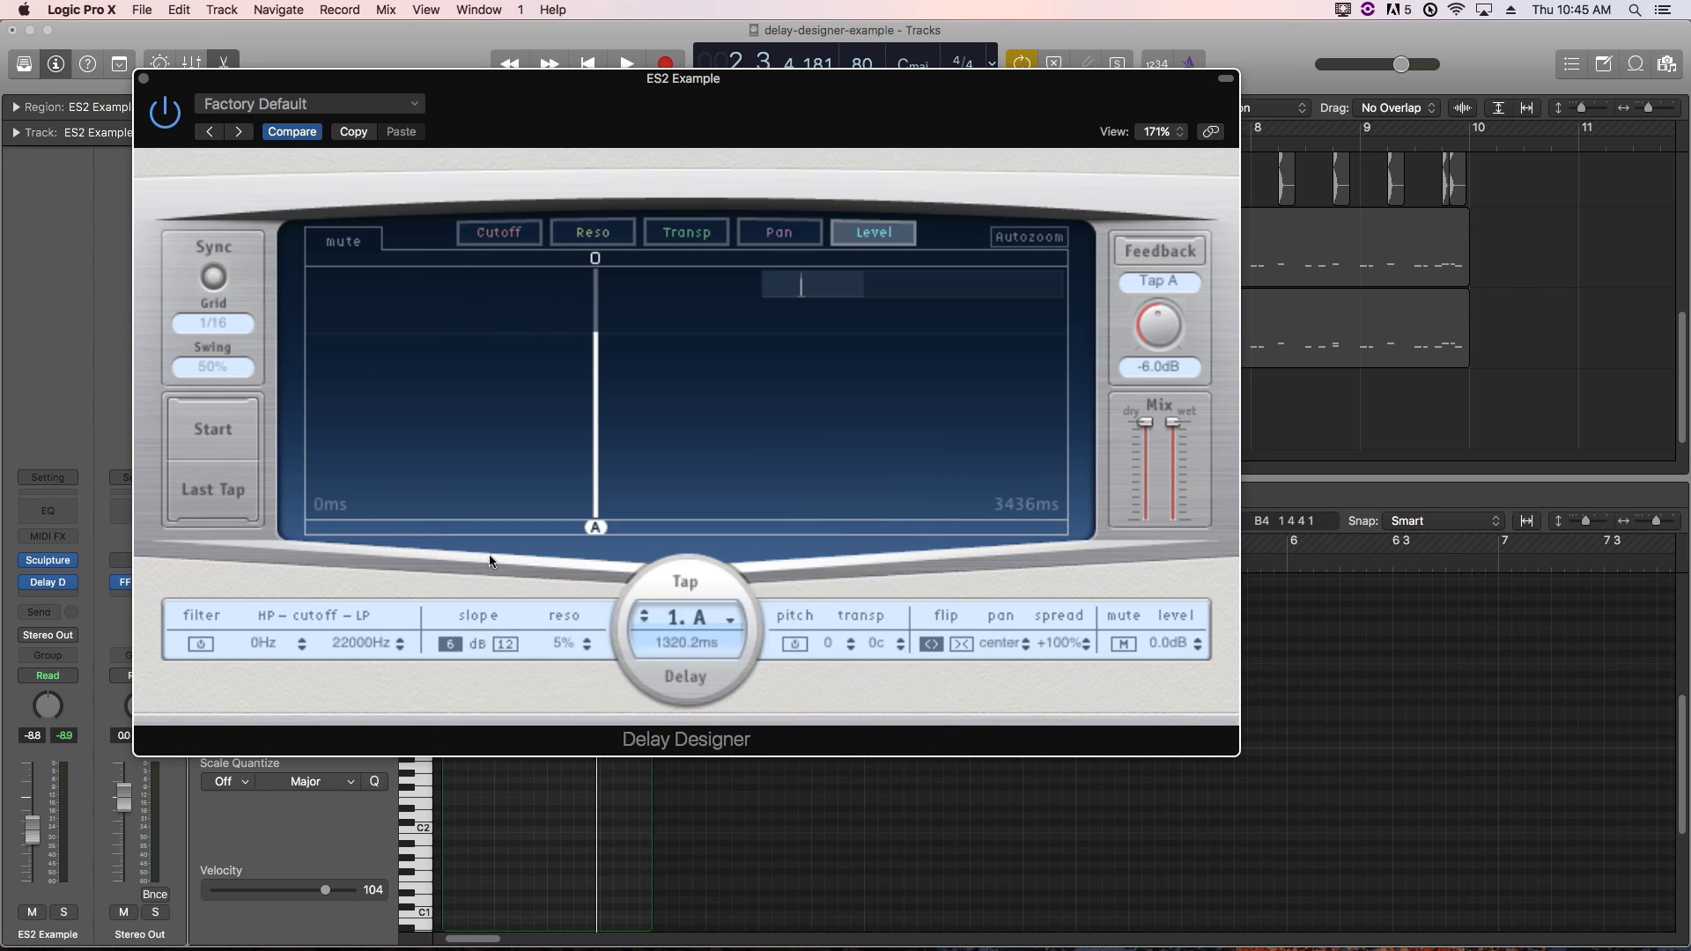
click(212, 280)
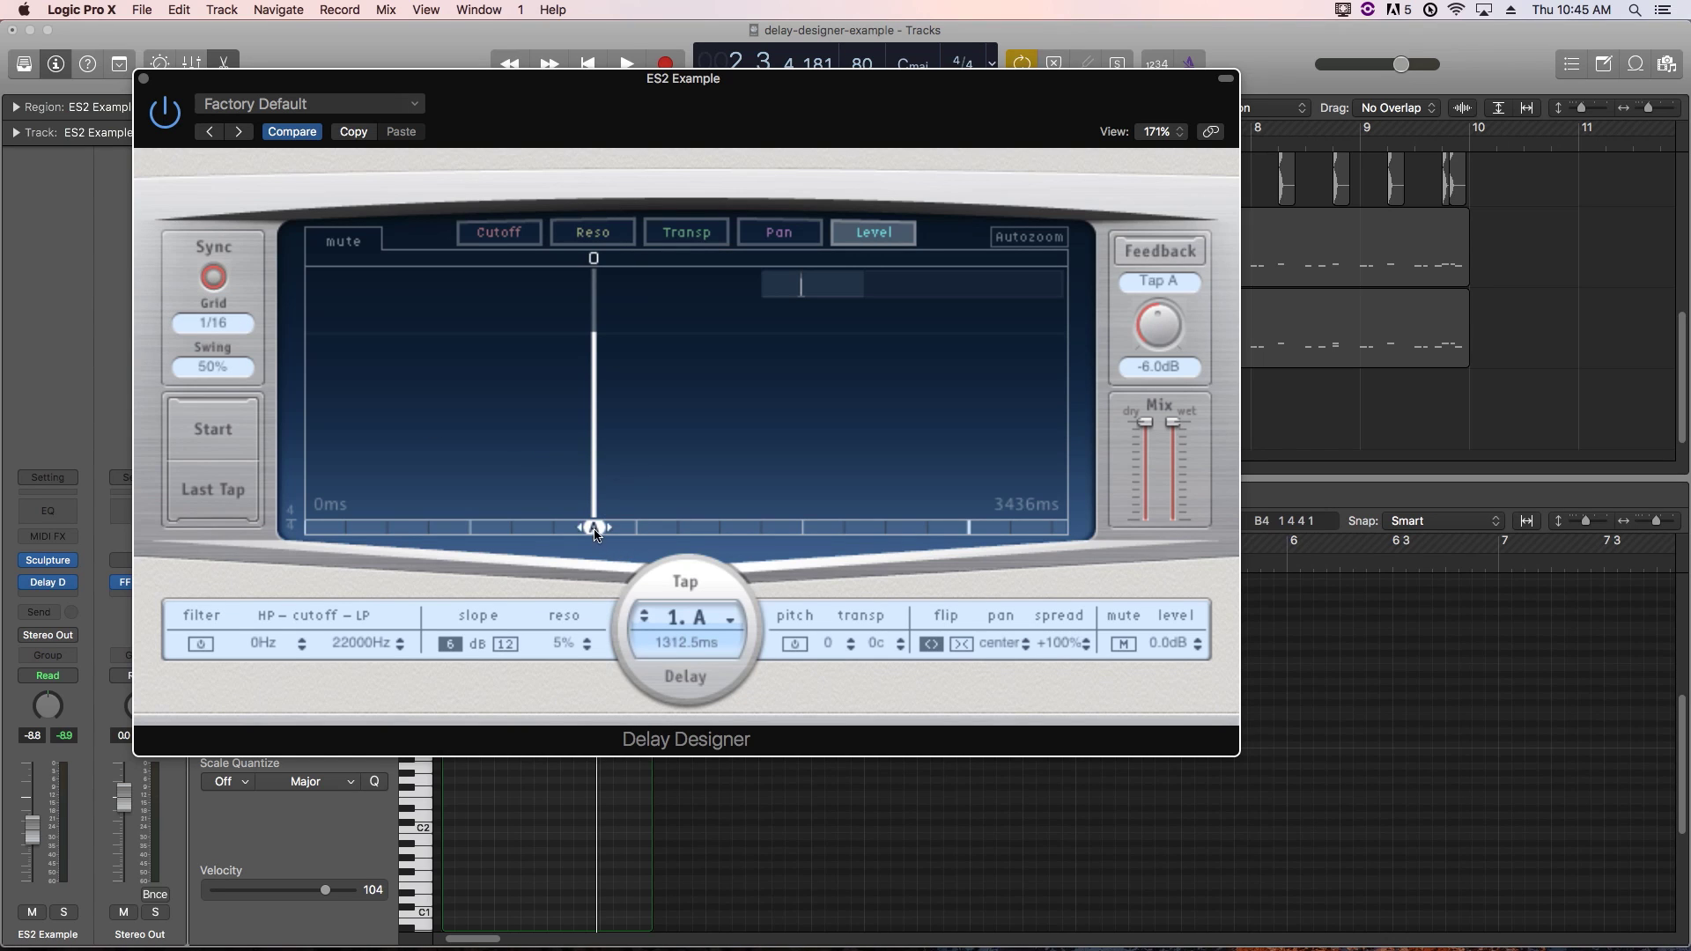
drag(596, 535, 349, 535)
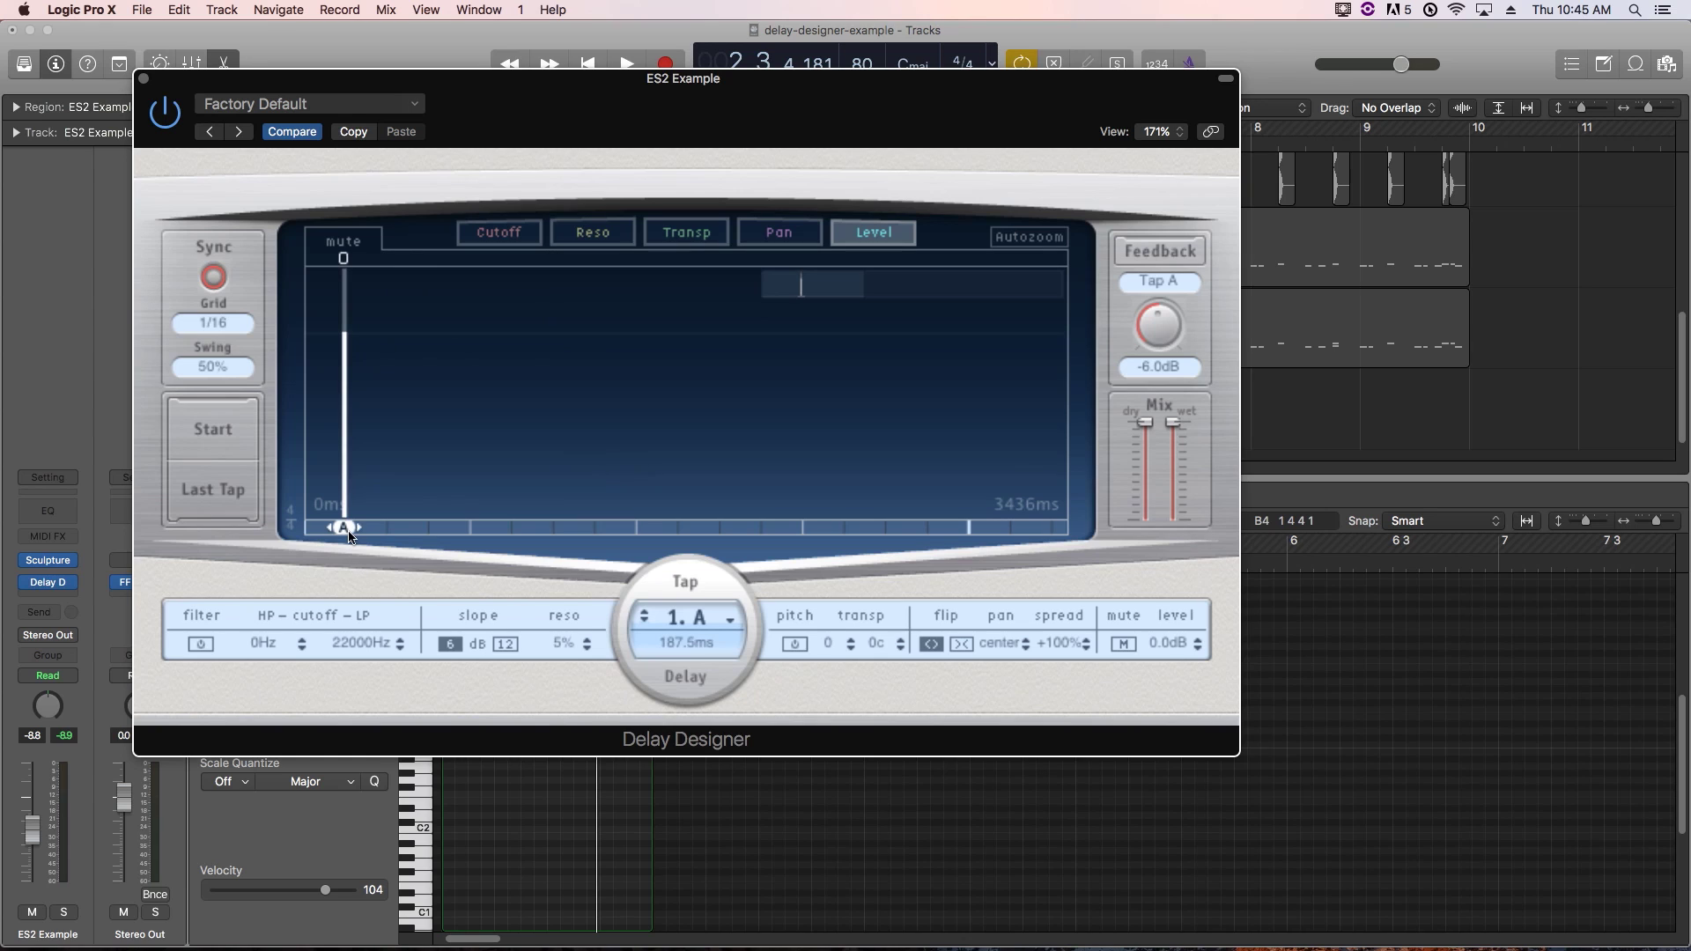
key(space)
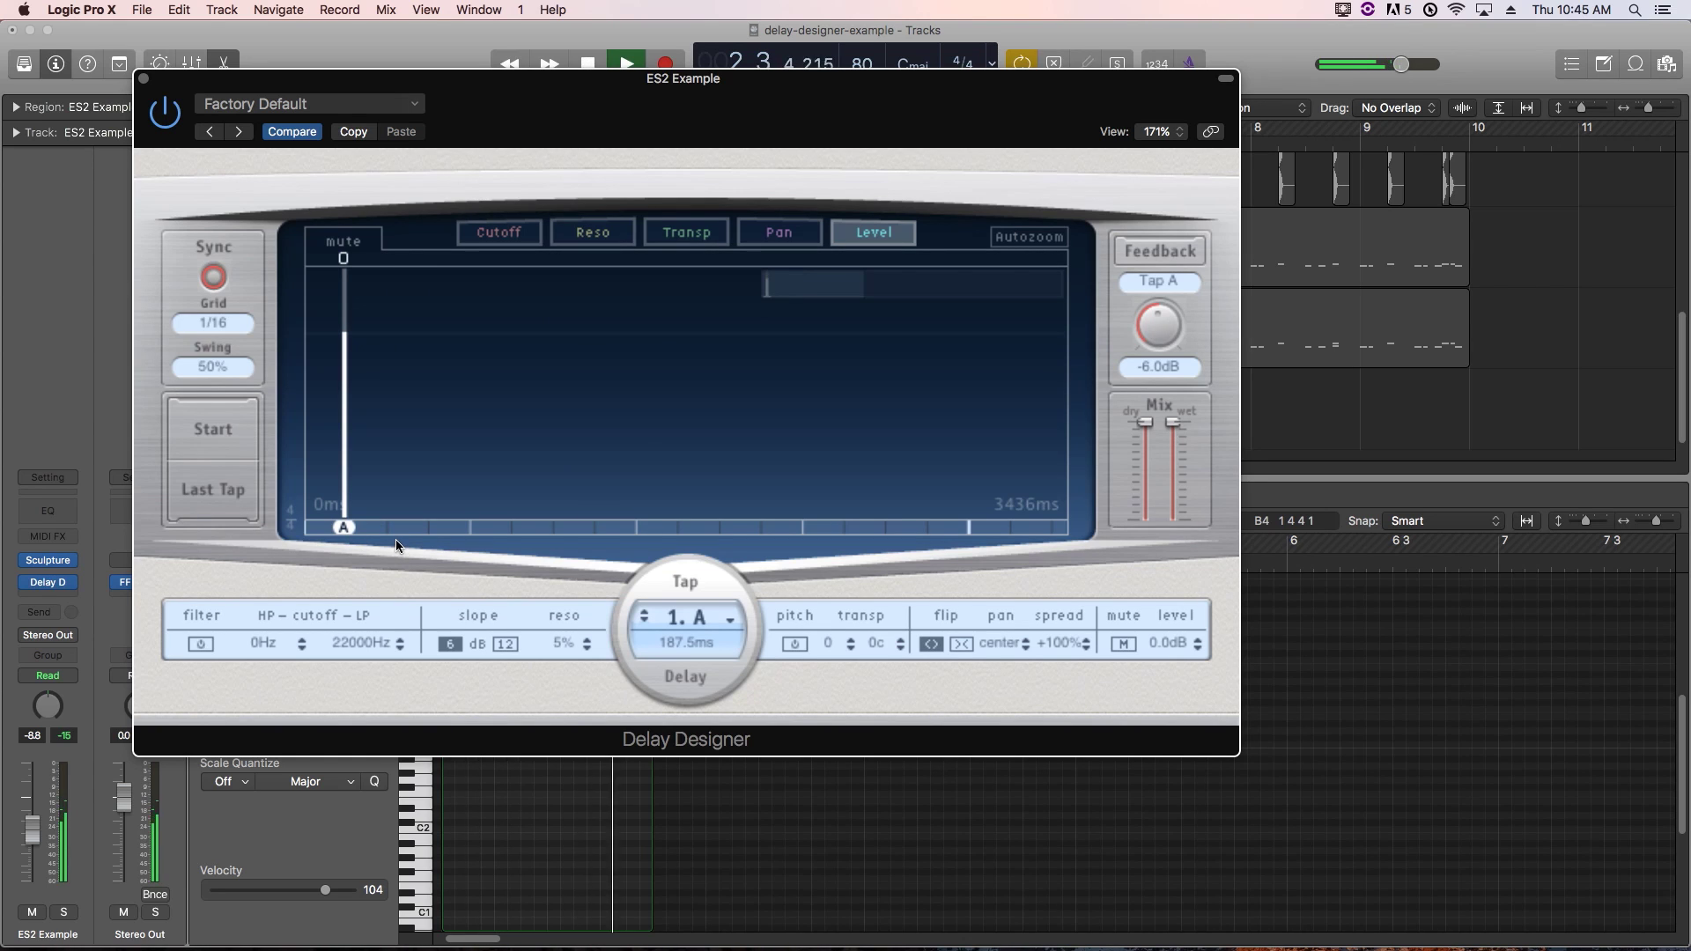
key(space)
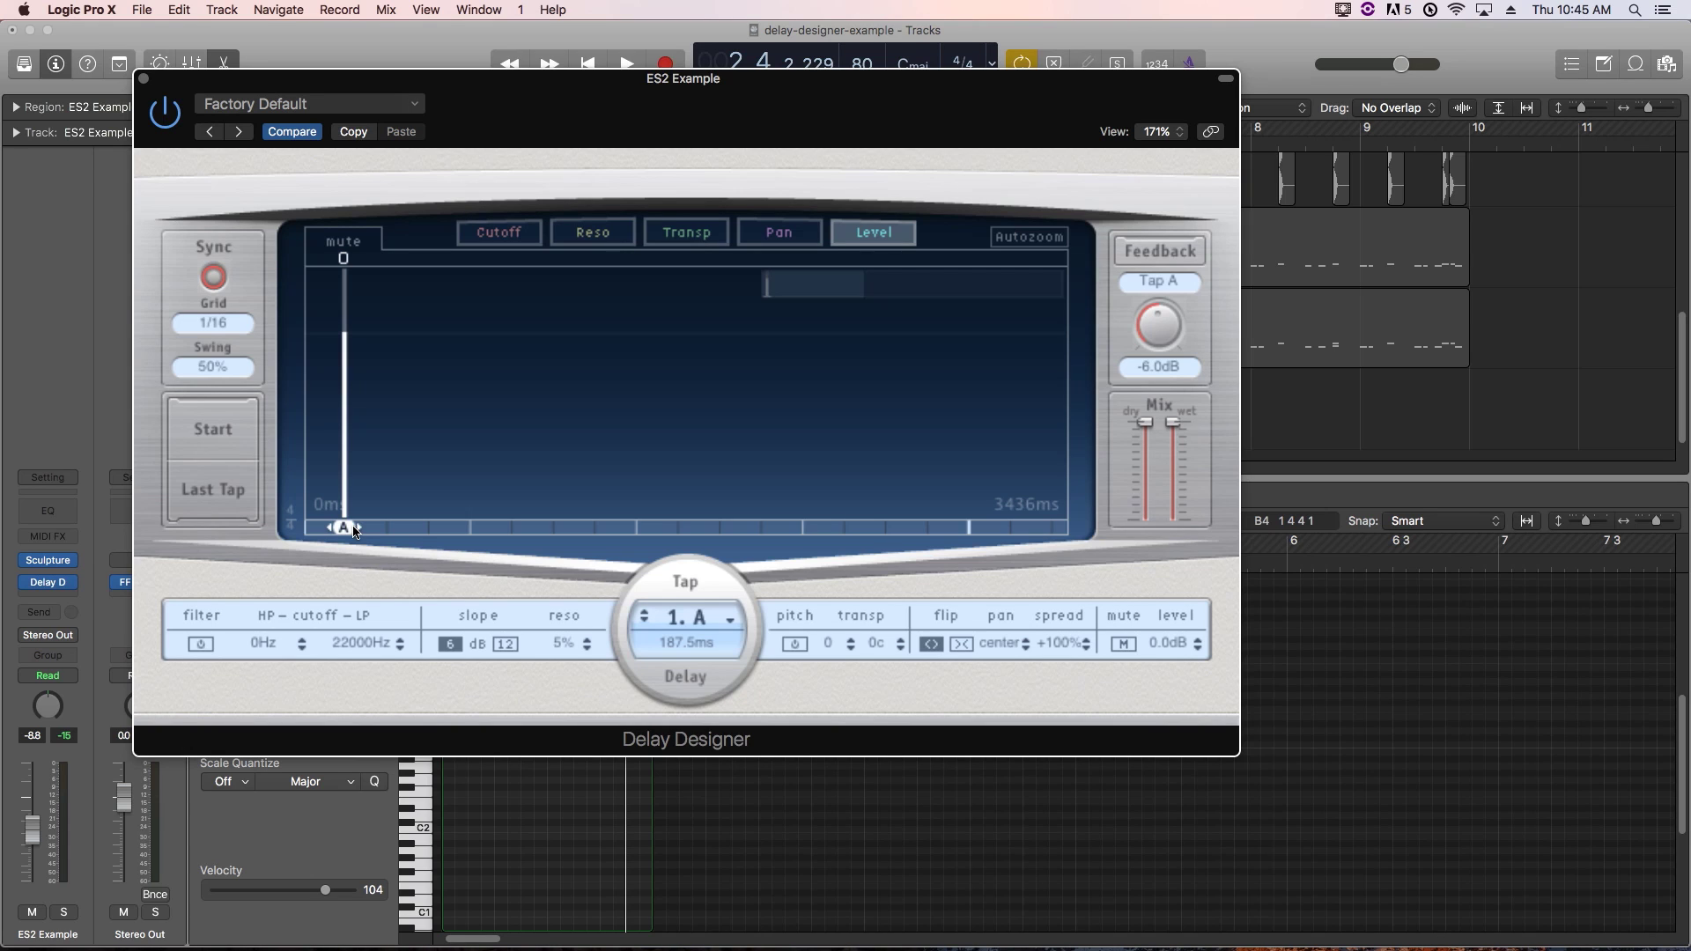
Add taps B, C, D and E at 562.5, 750, 1125 and 1500 ms and play them
click(428, 528)
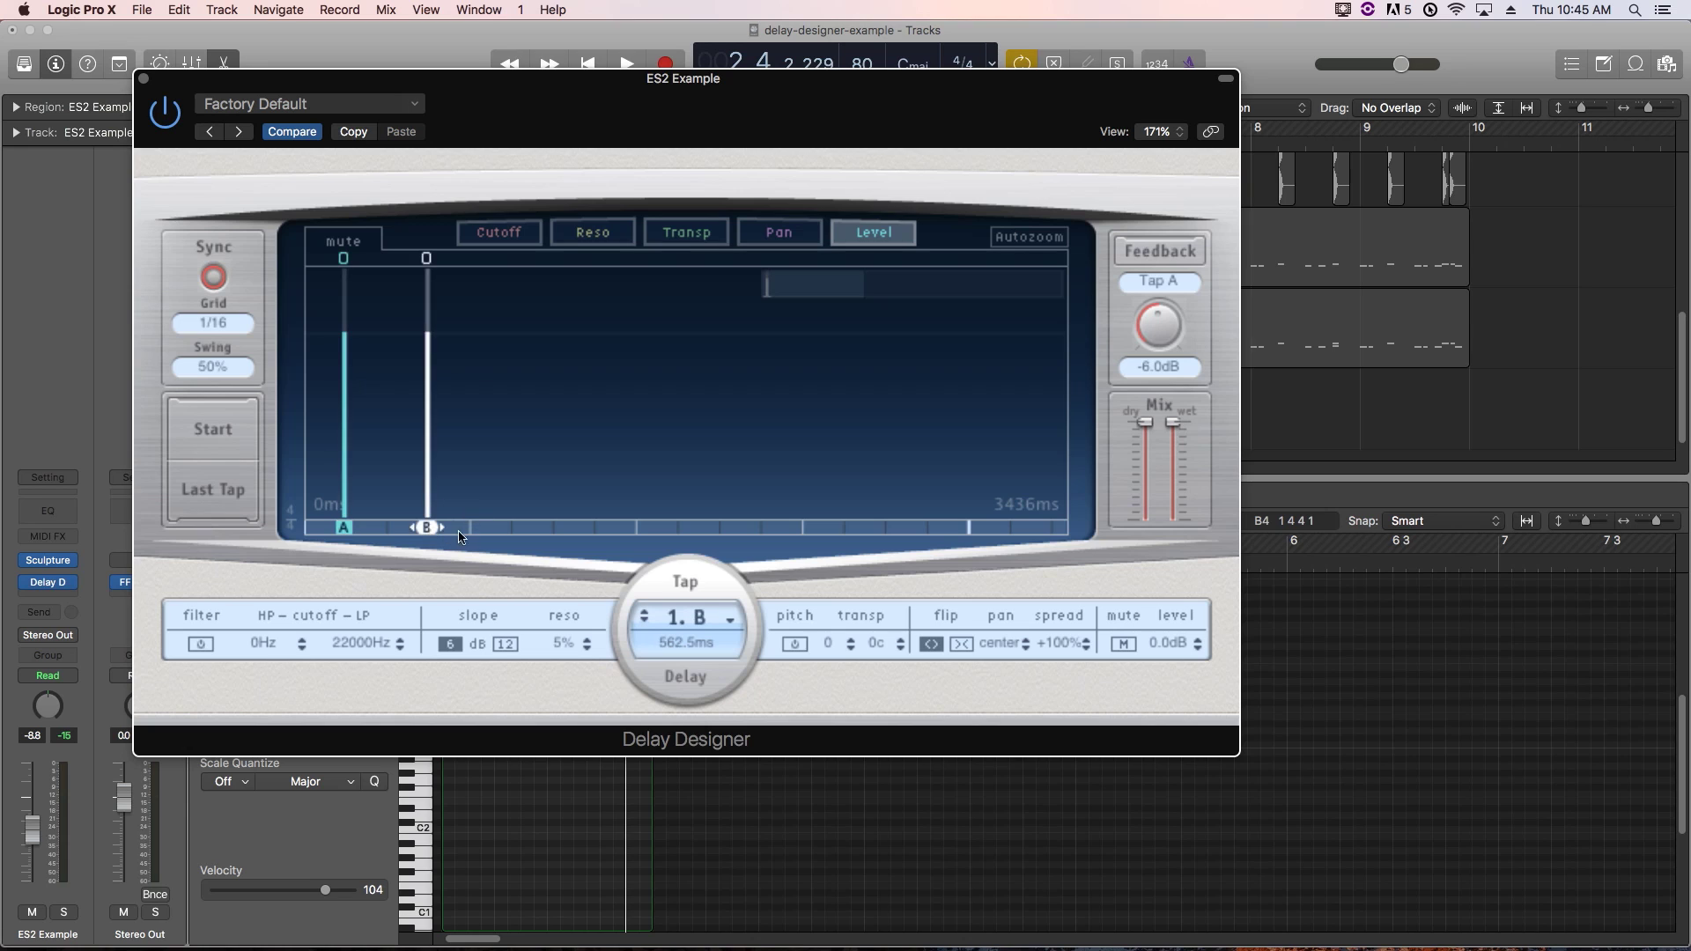
click(469, 528)
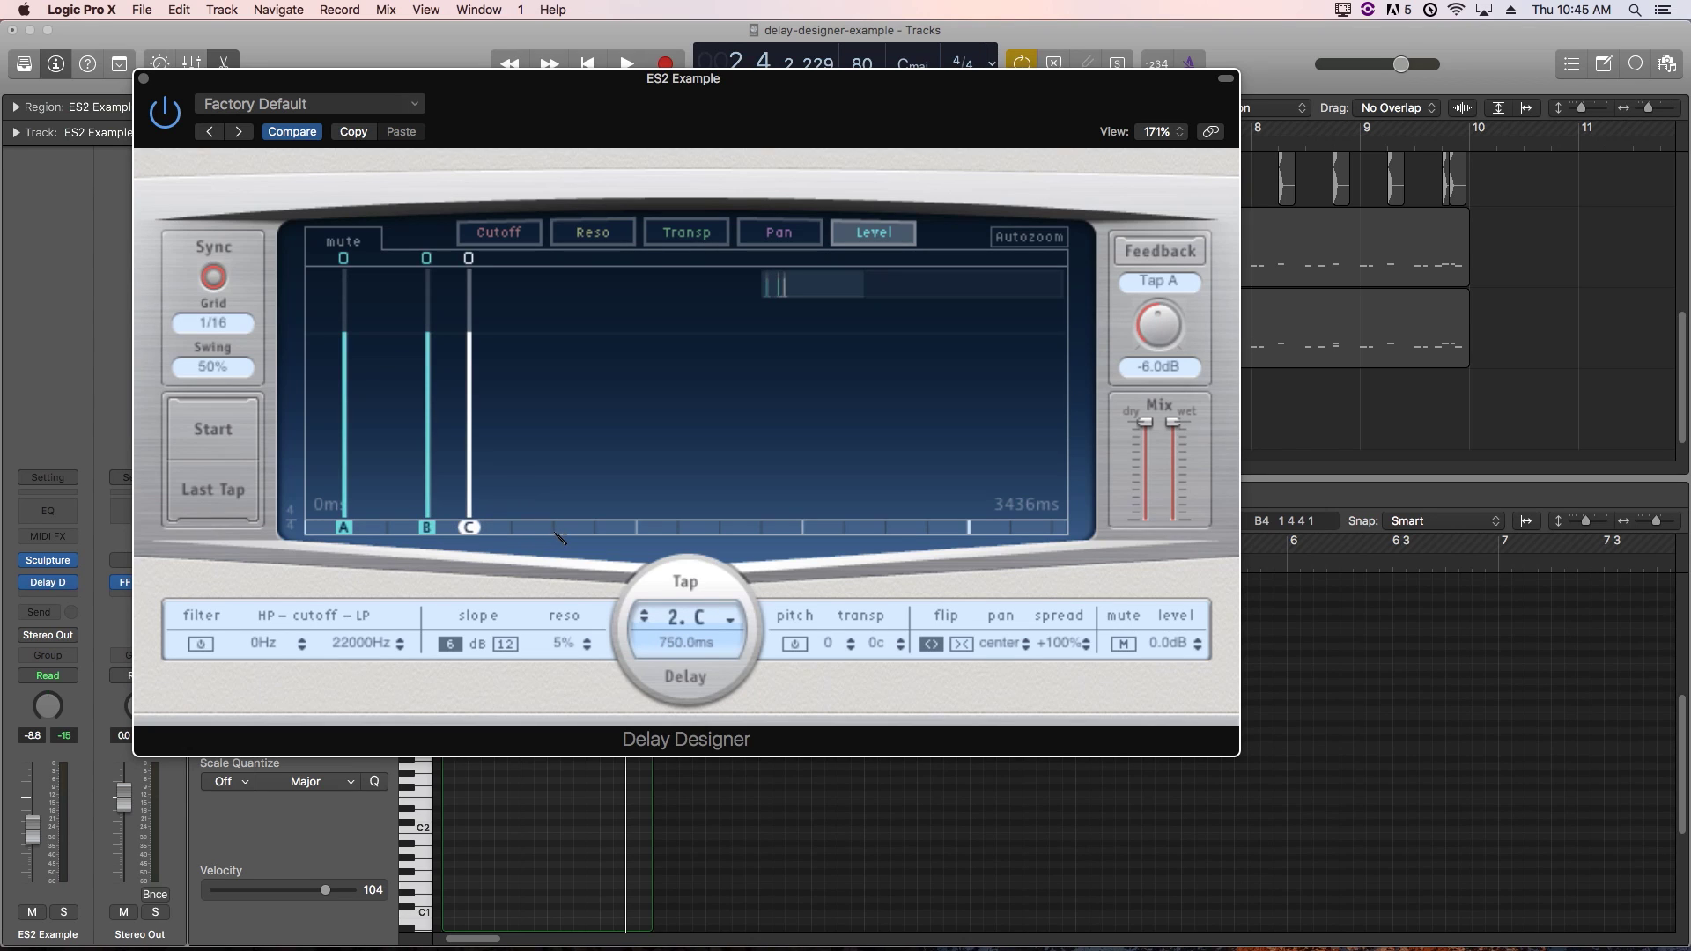
click(552, 528)
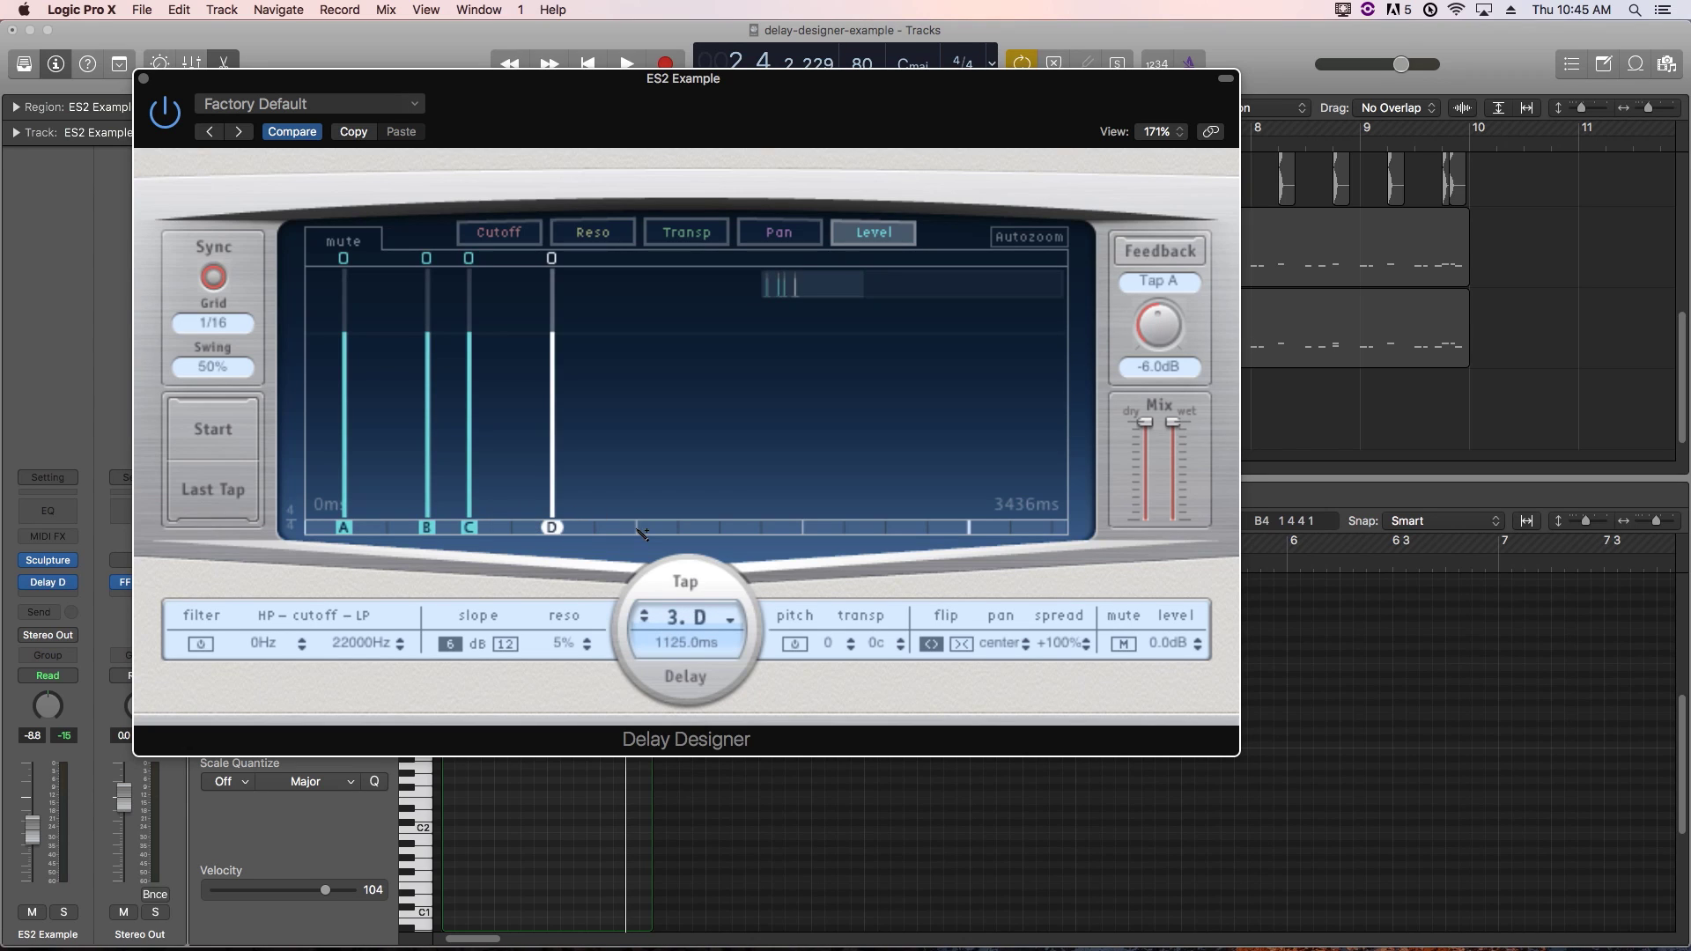
click(635, 529)
key(space)
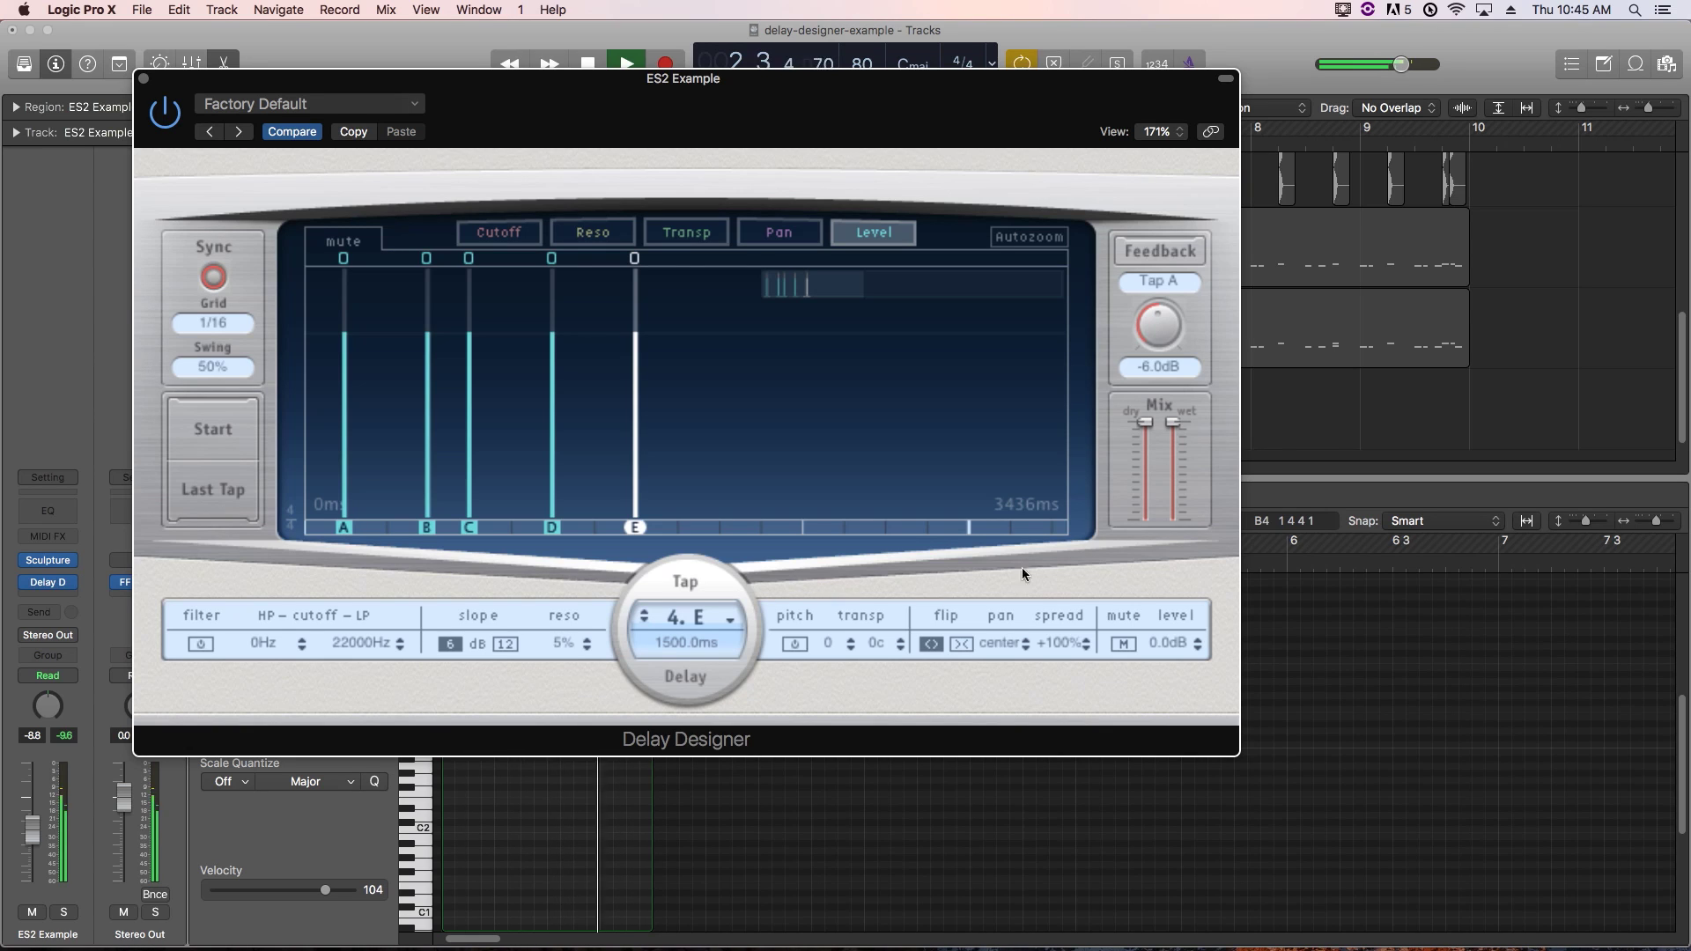
key(space)
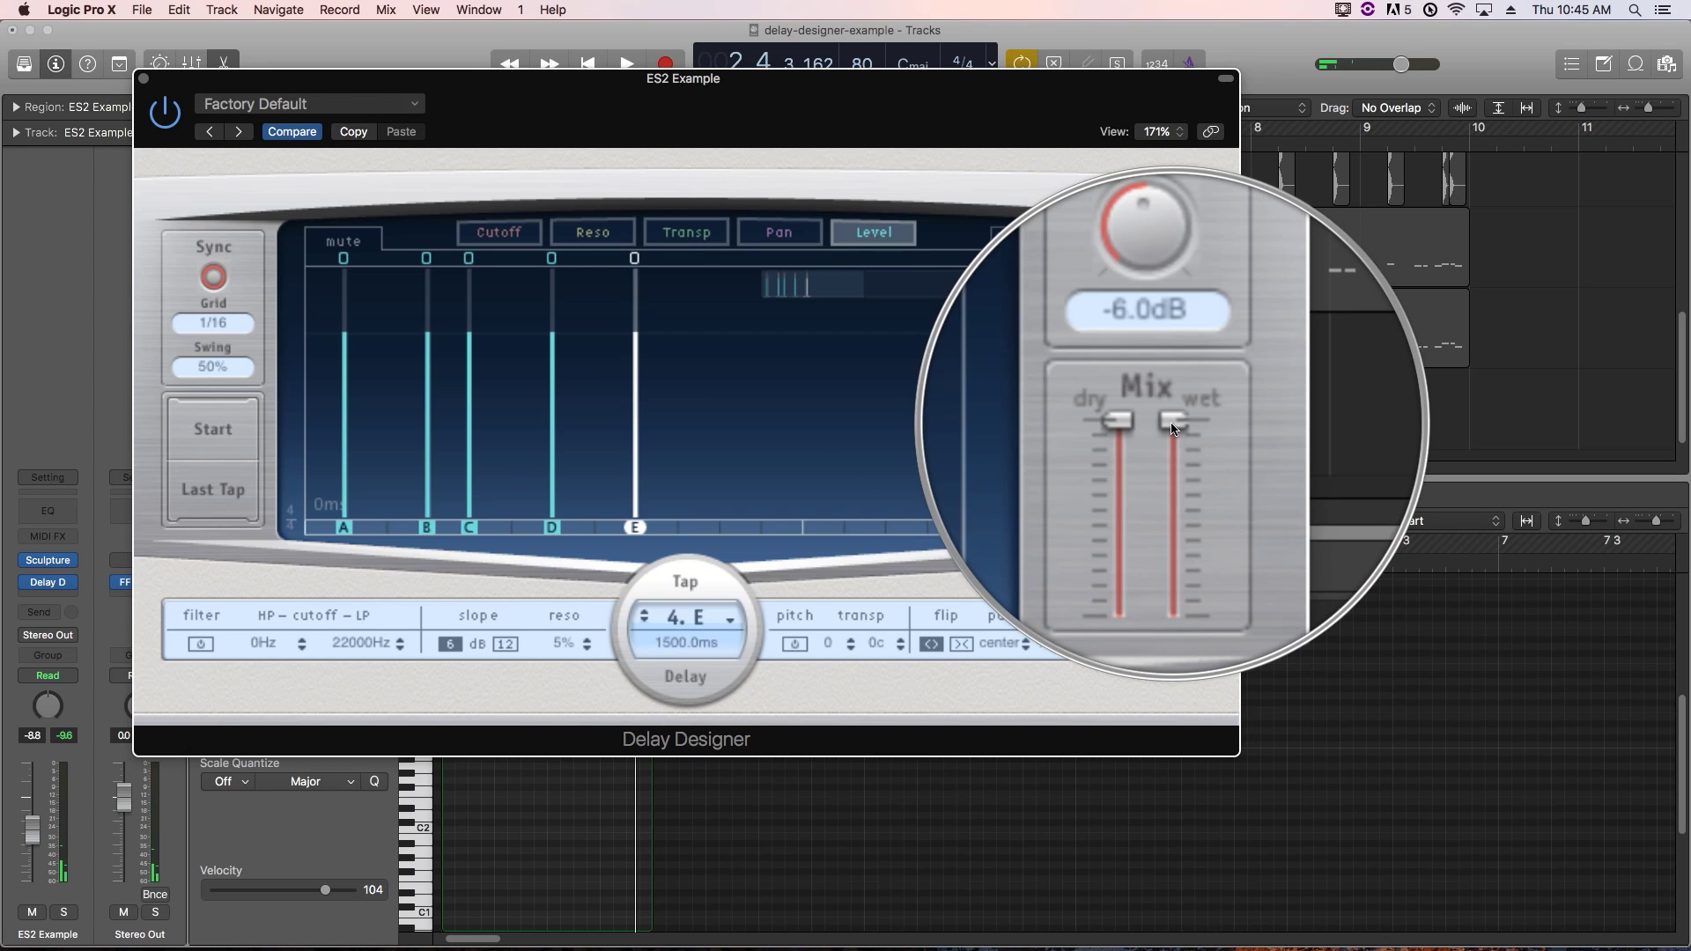
Lower the wet level to -18.5 dB, then raise it to -17.5 dB while listening
drag(1171, 422, 1170, 485)
key(space)
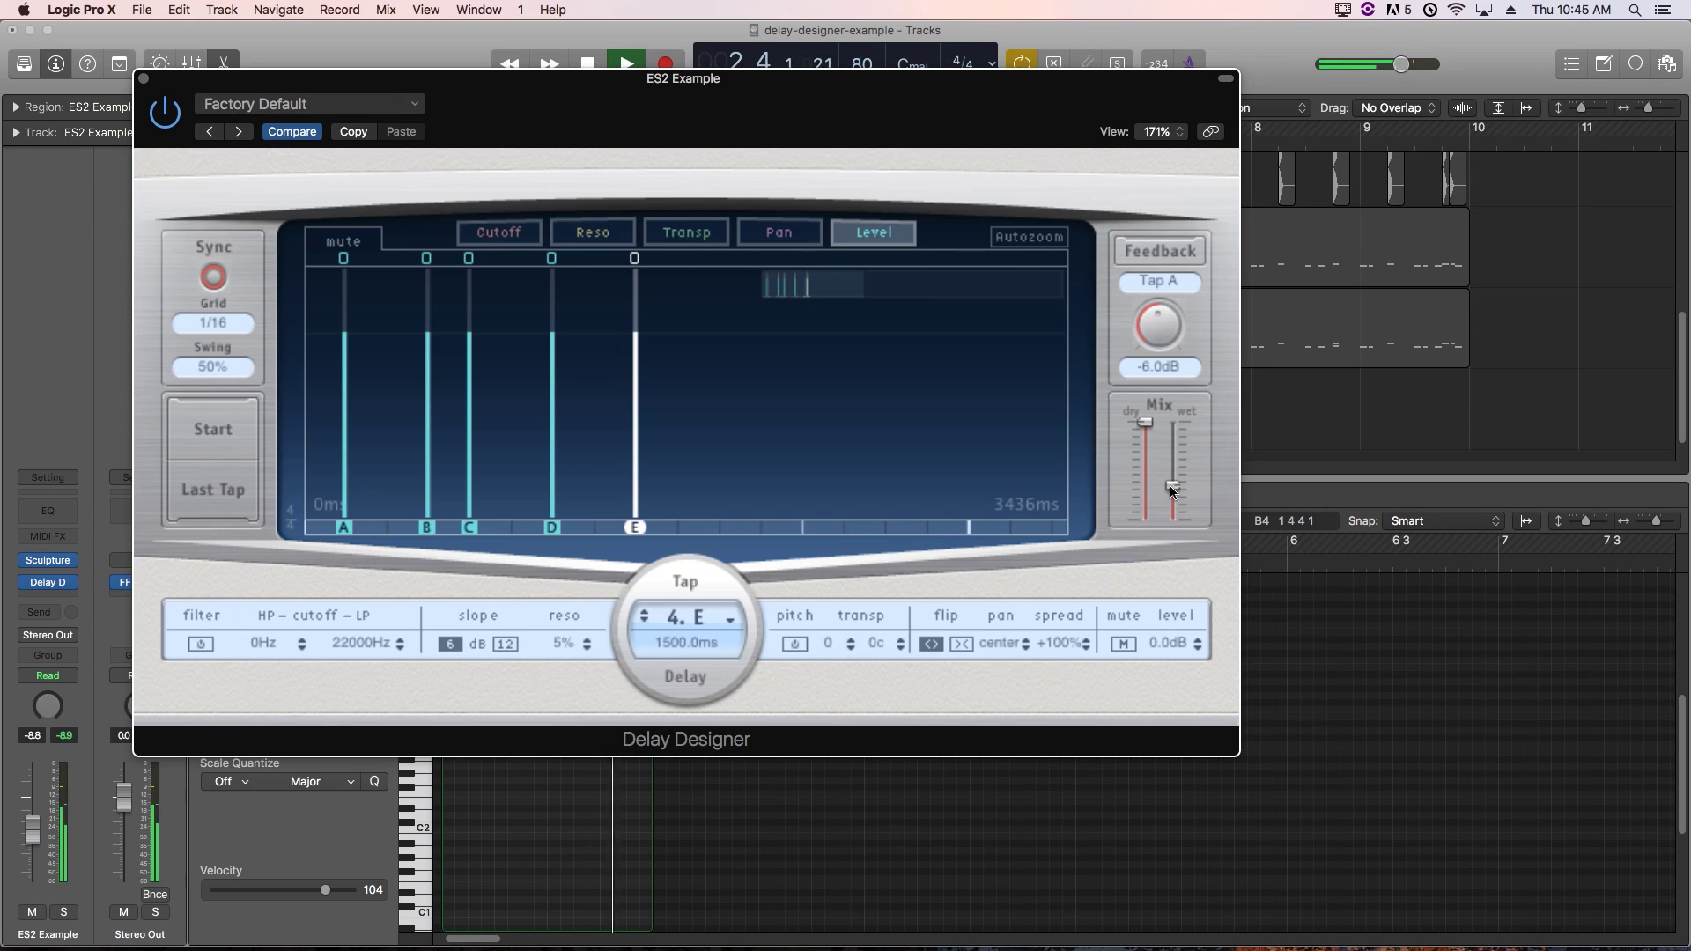
drag(1169, 484, 1175, 436)
key(space)
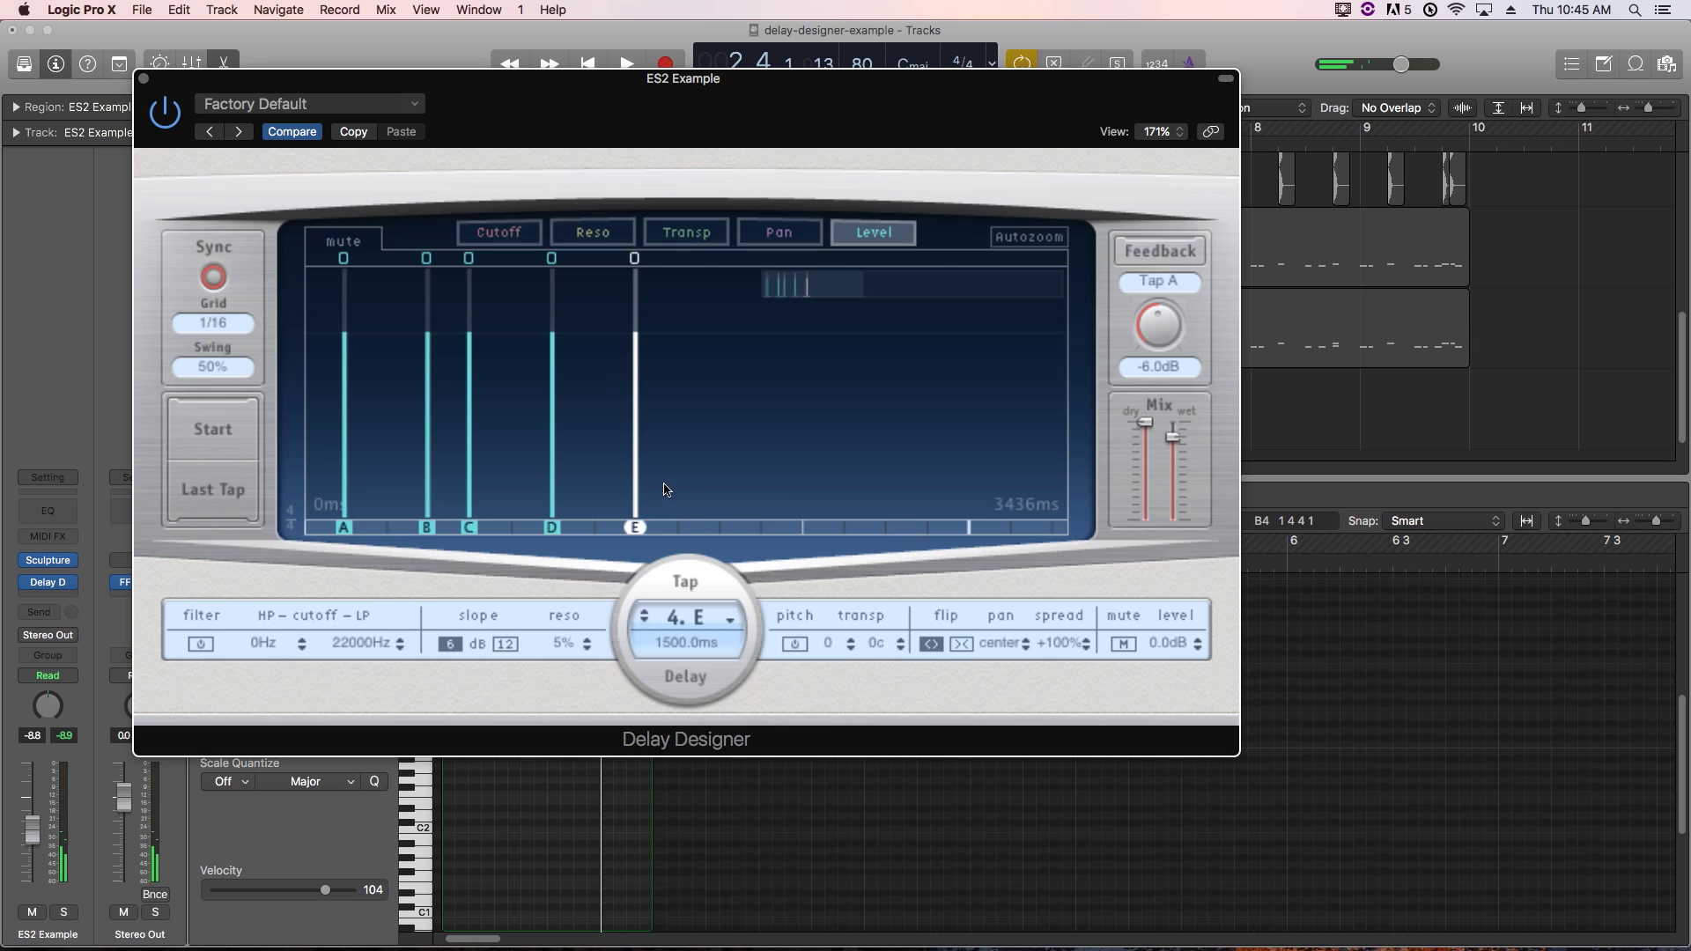
Recall Delay Designer's default preset, leaving a single tap A at 1500 ms
click(213, 324)
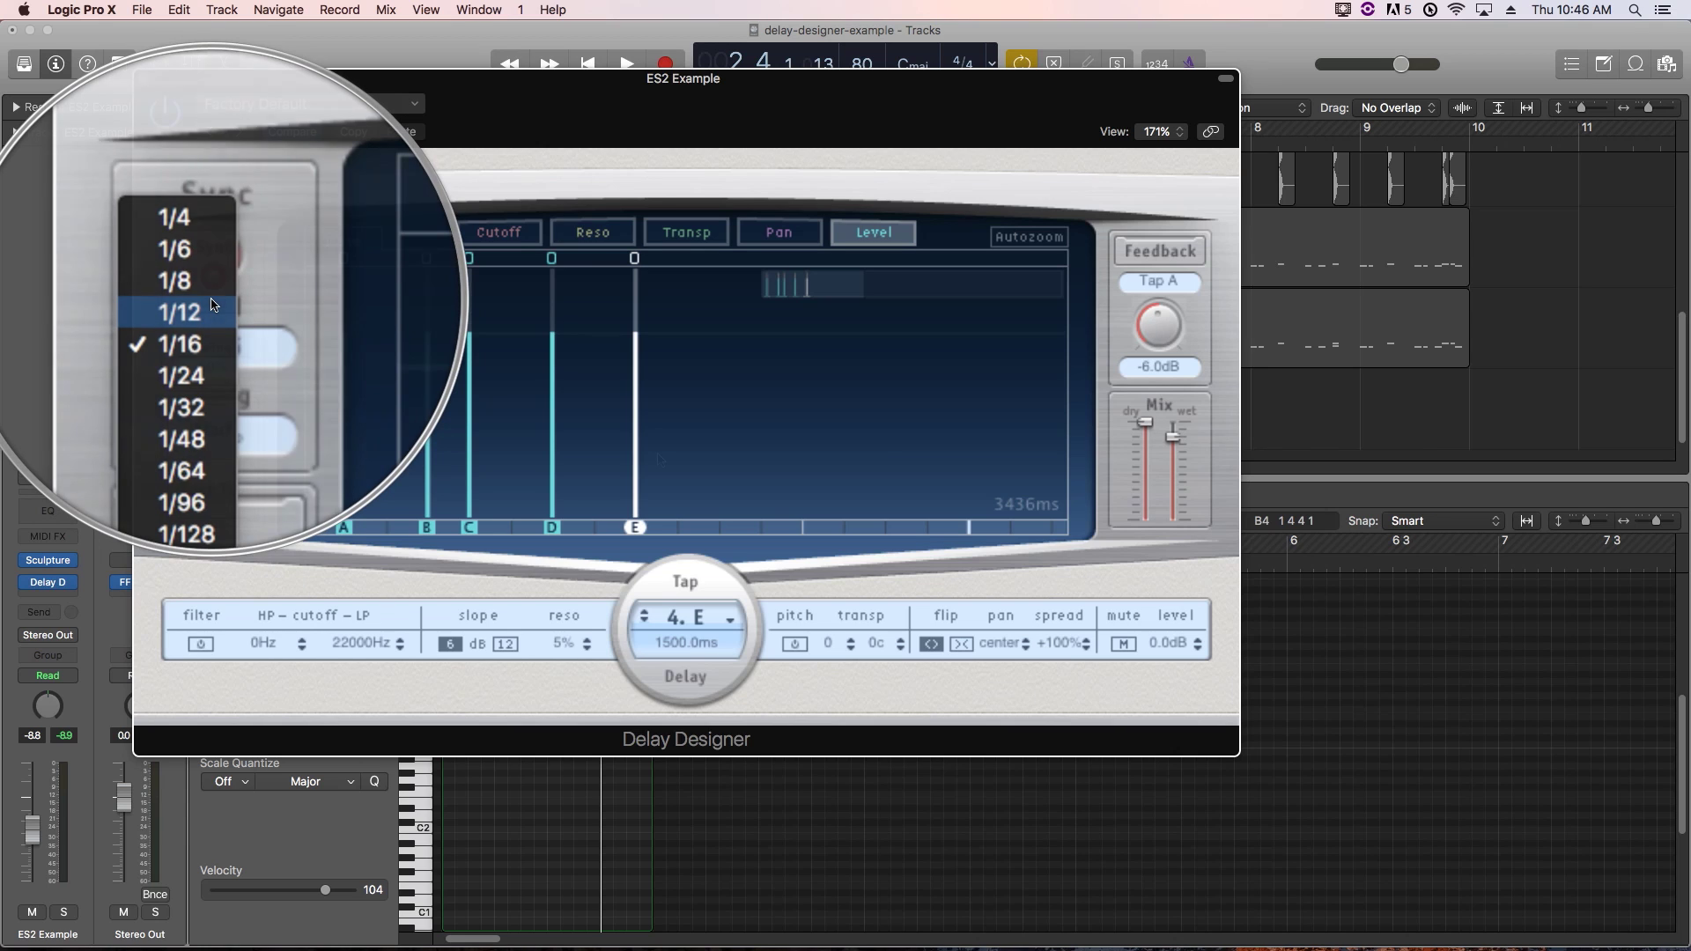
click(365, 118)
click(356, 107)
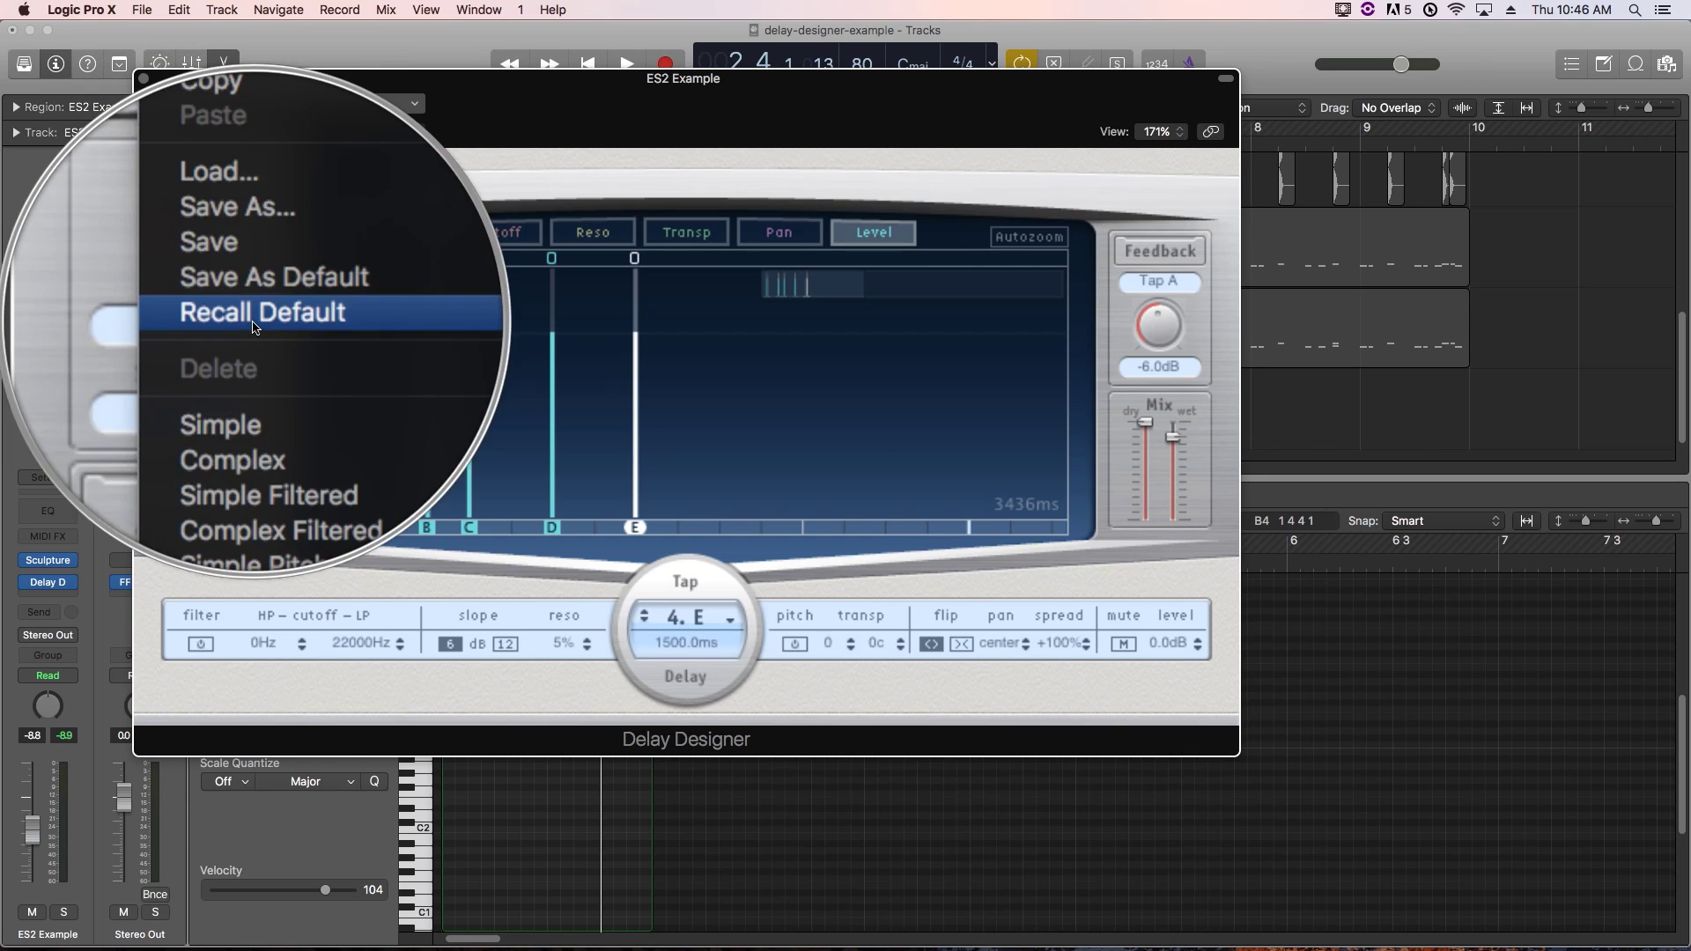
click(256, 321)
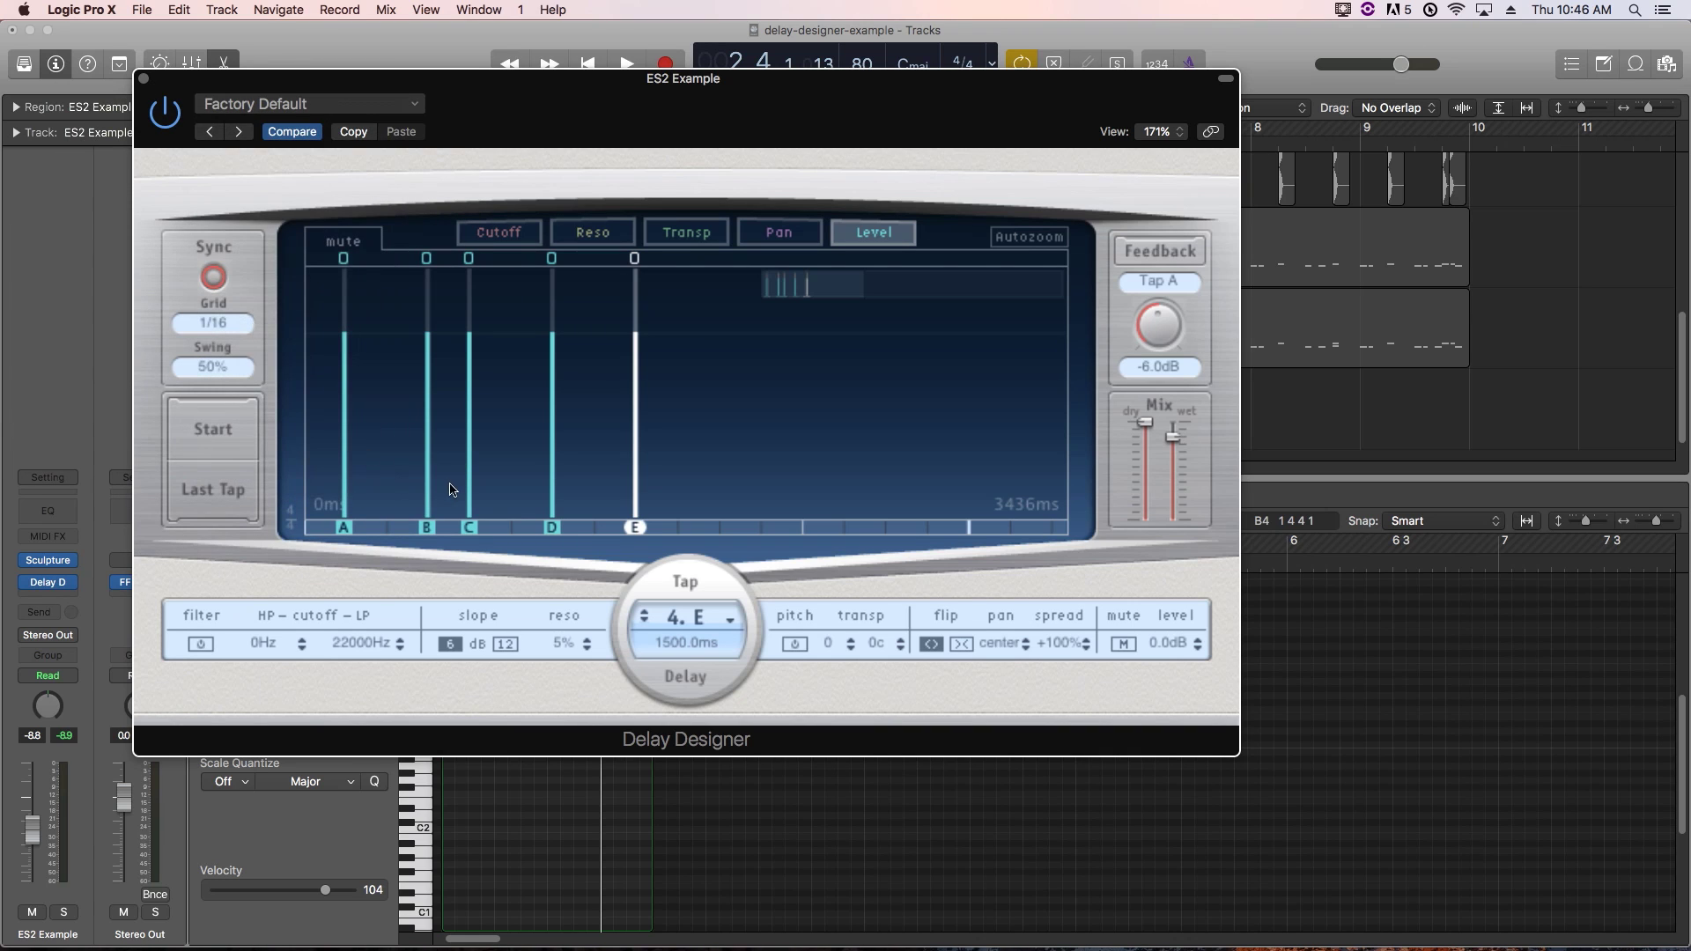
key(super+a)
key(Delete)
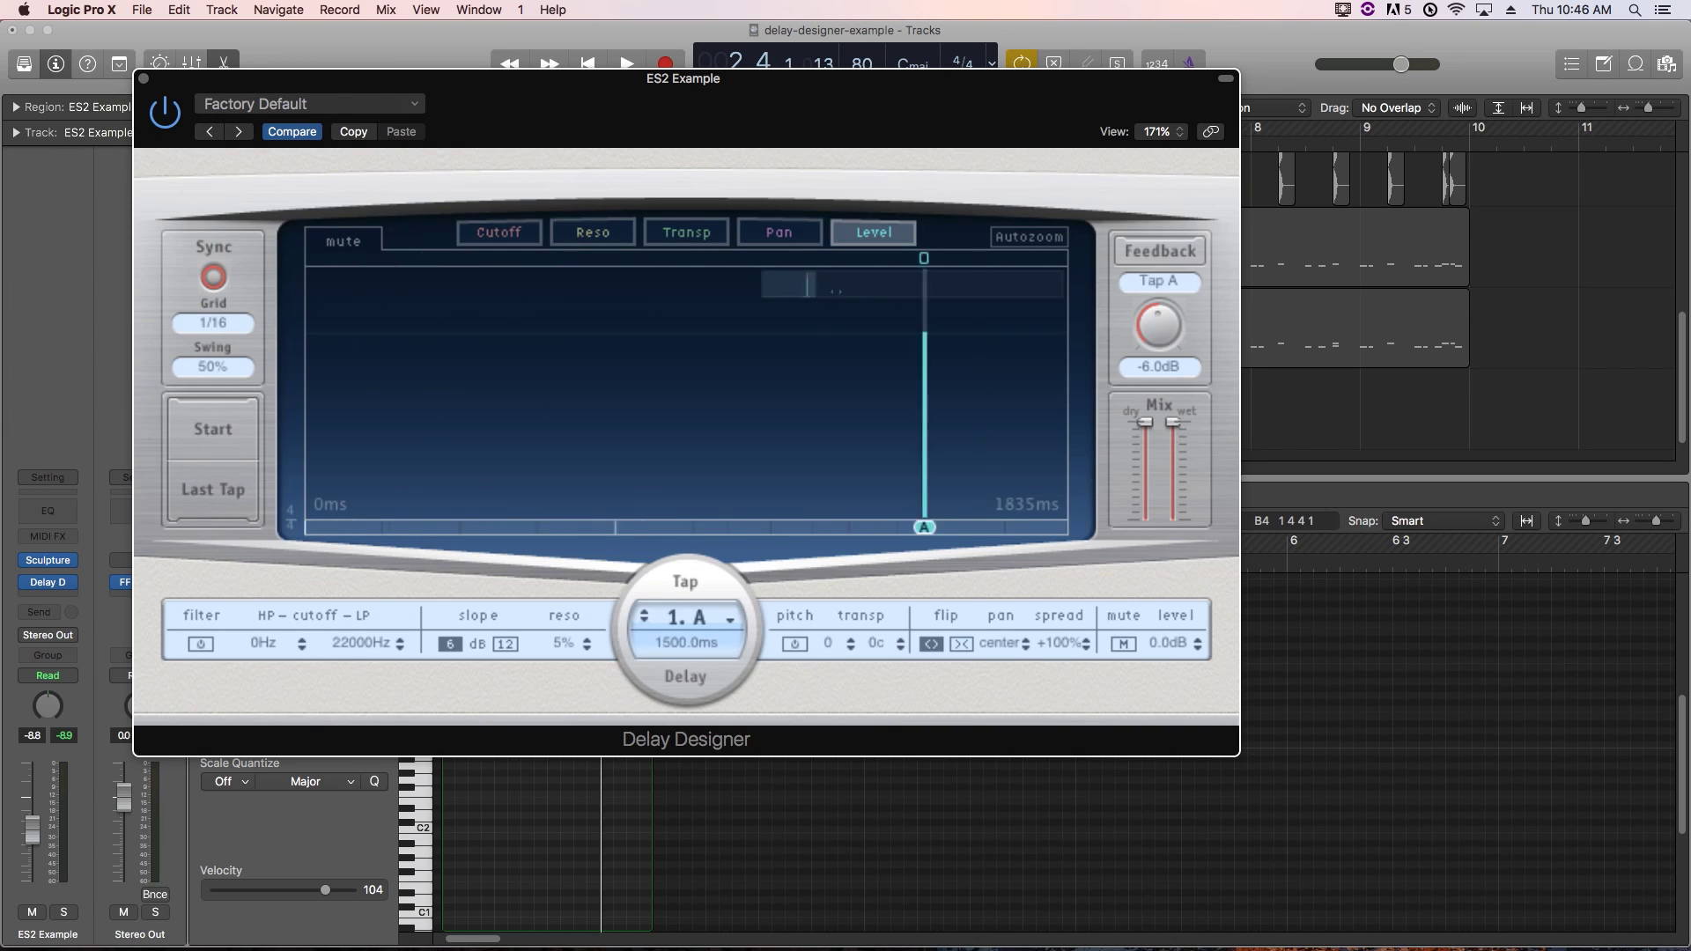
Zoom the tap display out to 2435 ms and add taps E, F, G and H between the existing taps
mouse_move(808, 283)
mouse_down()
mouse_move(925, 288)
mouse_move(803, 288)
mouse_up()
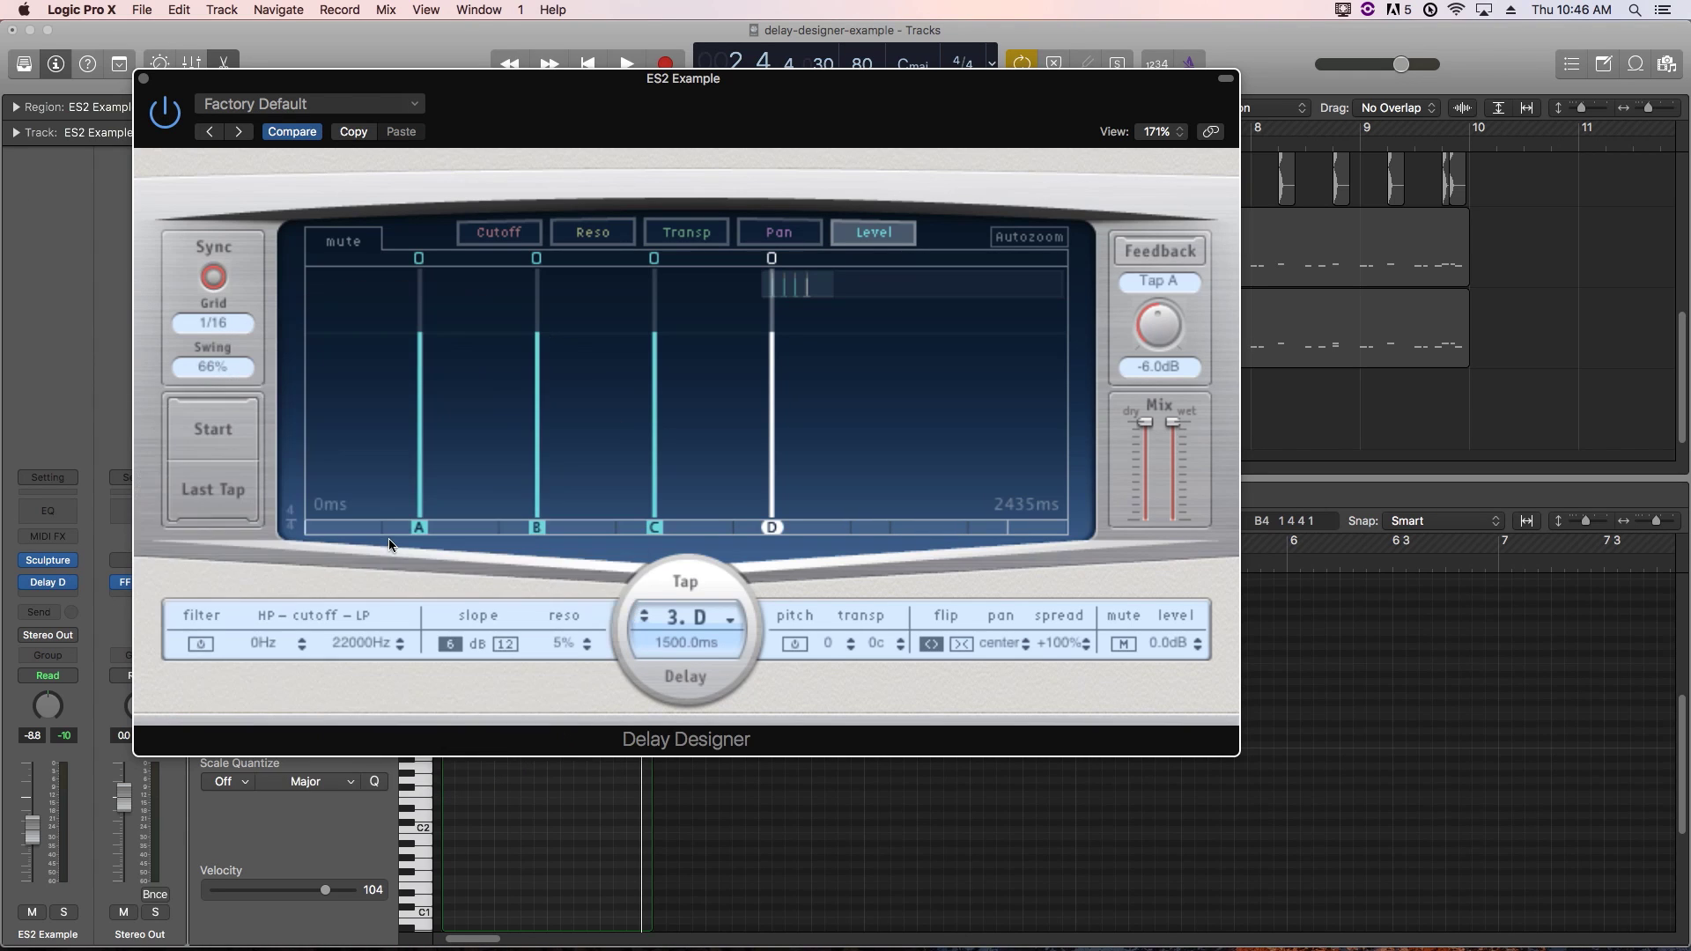
click(380, 528)
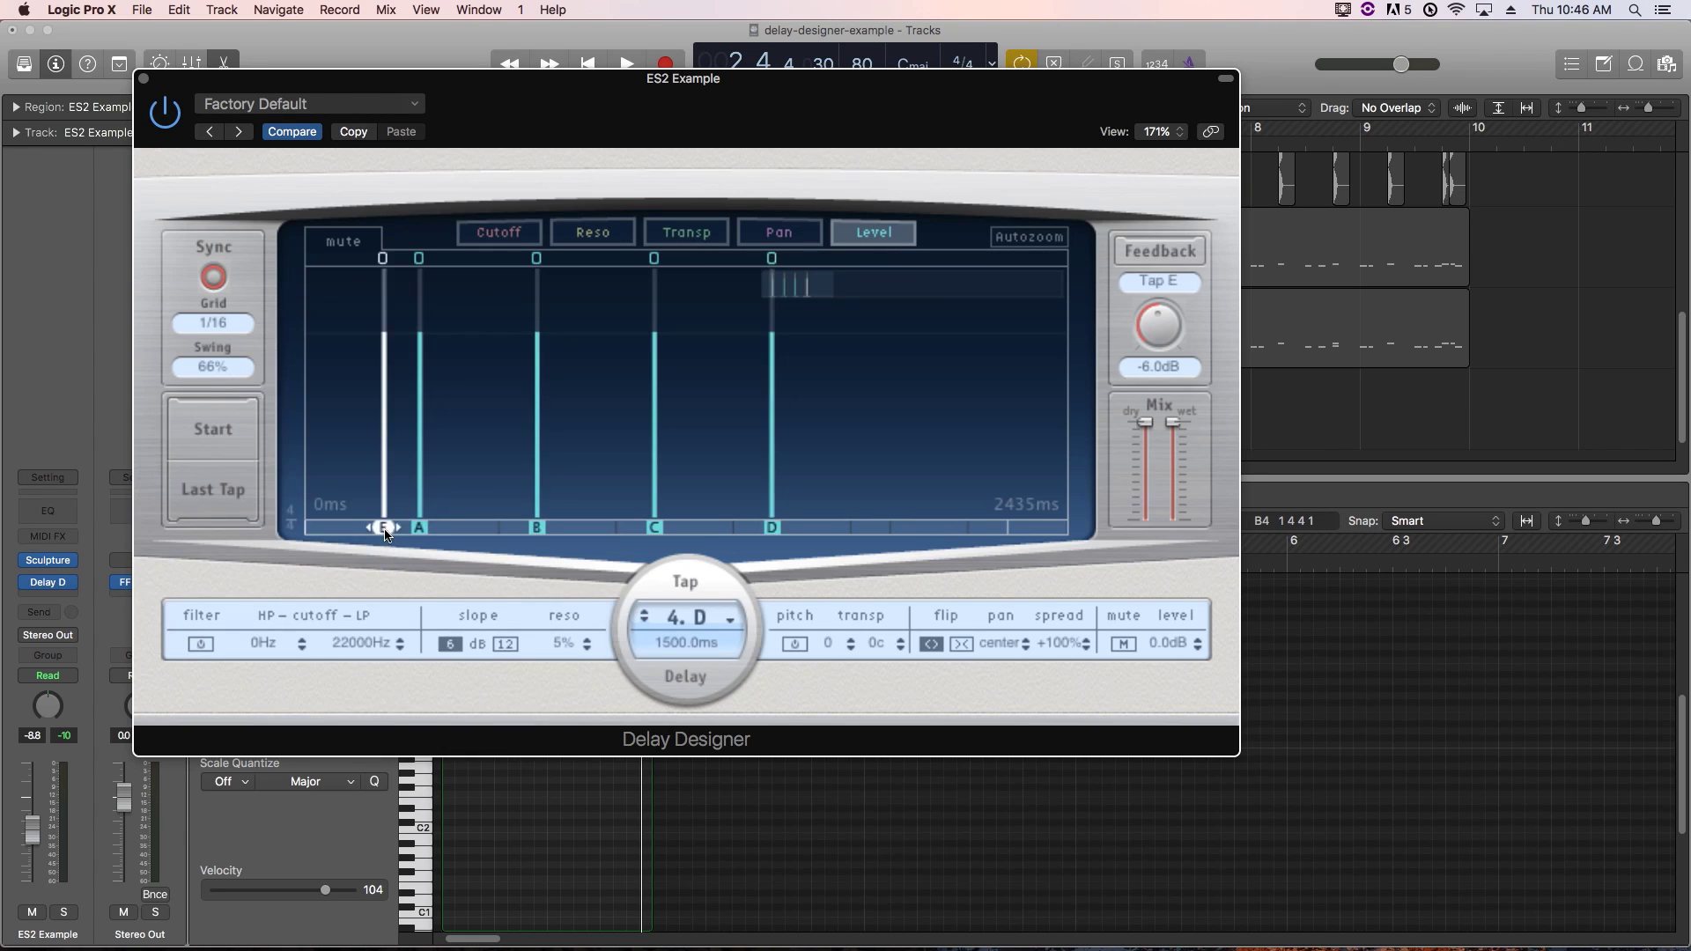
click(498, 528)
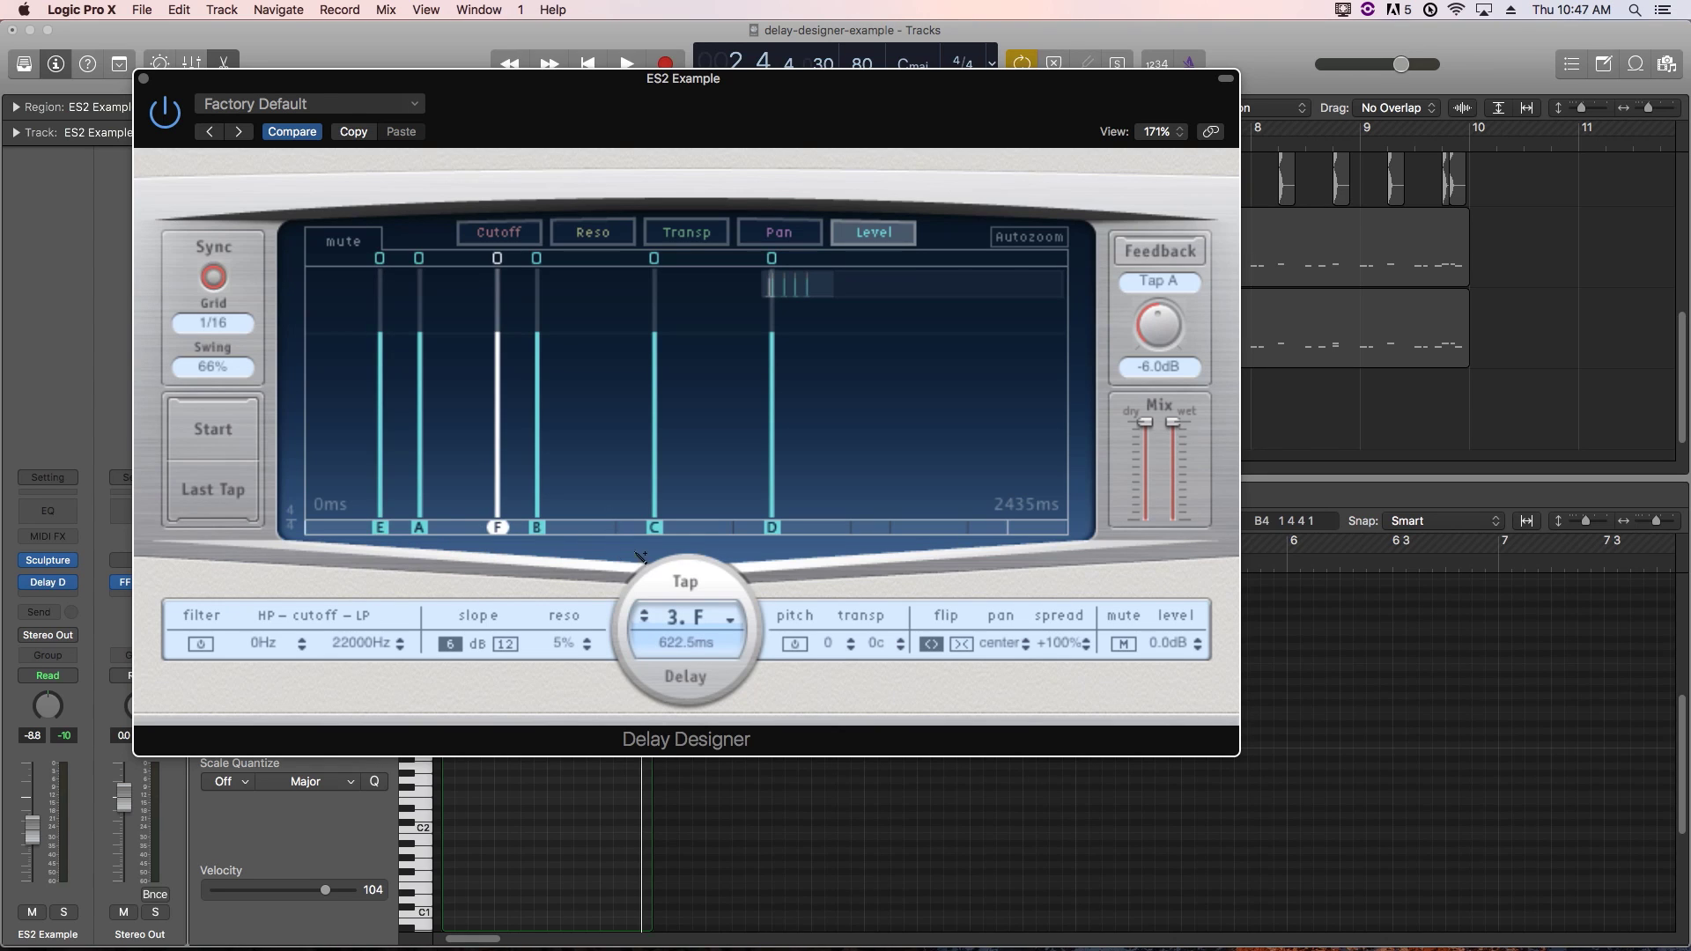
click(614, 527)
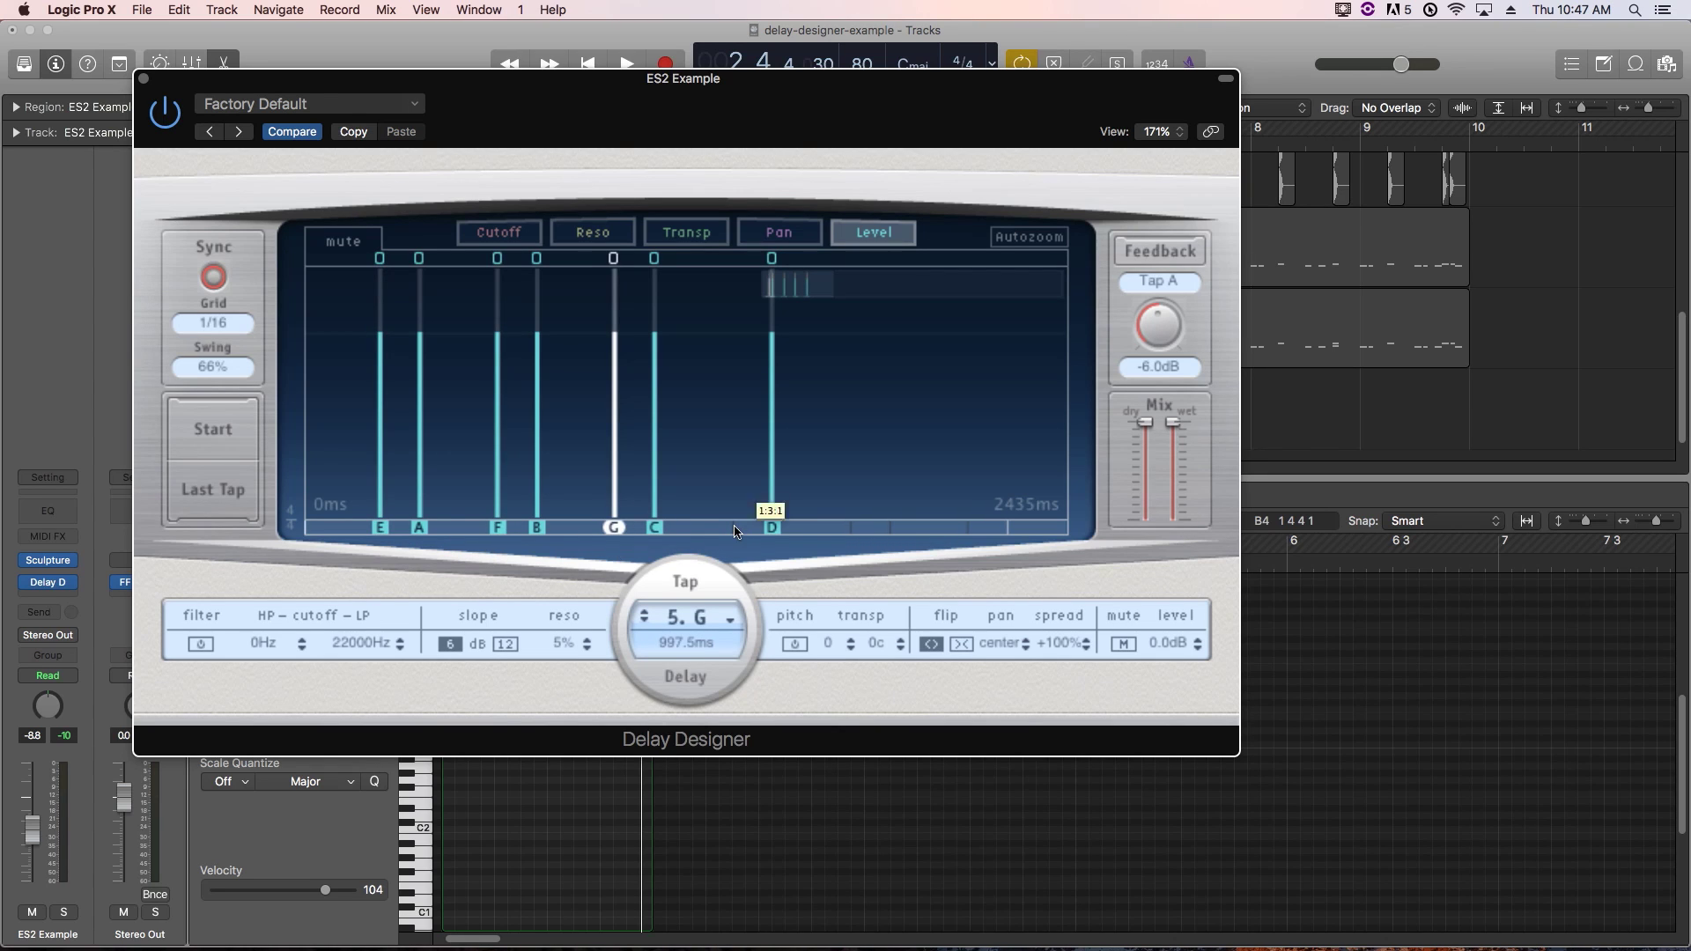
click(731, 527)
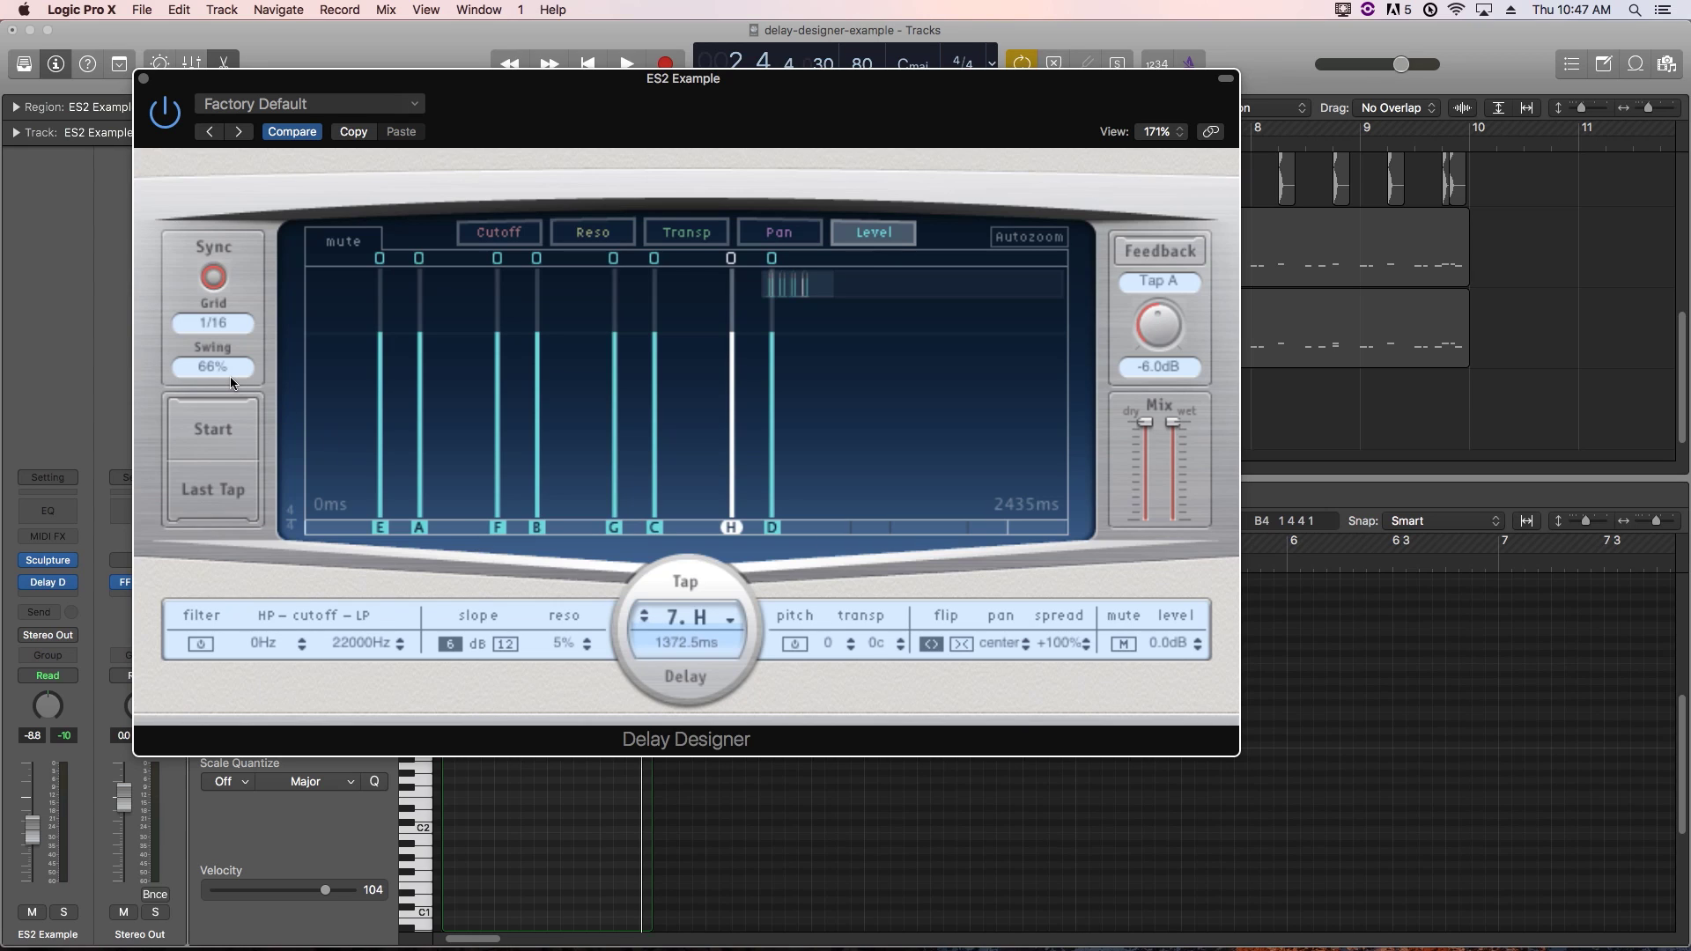
Audition the swung tap pattern, then lower swing from 66% to 65%
key(space)
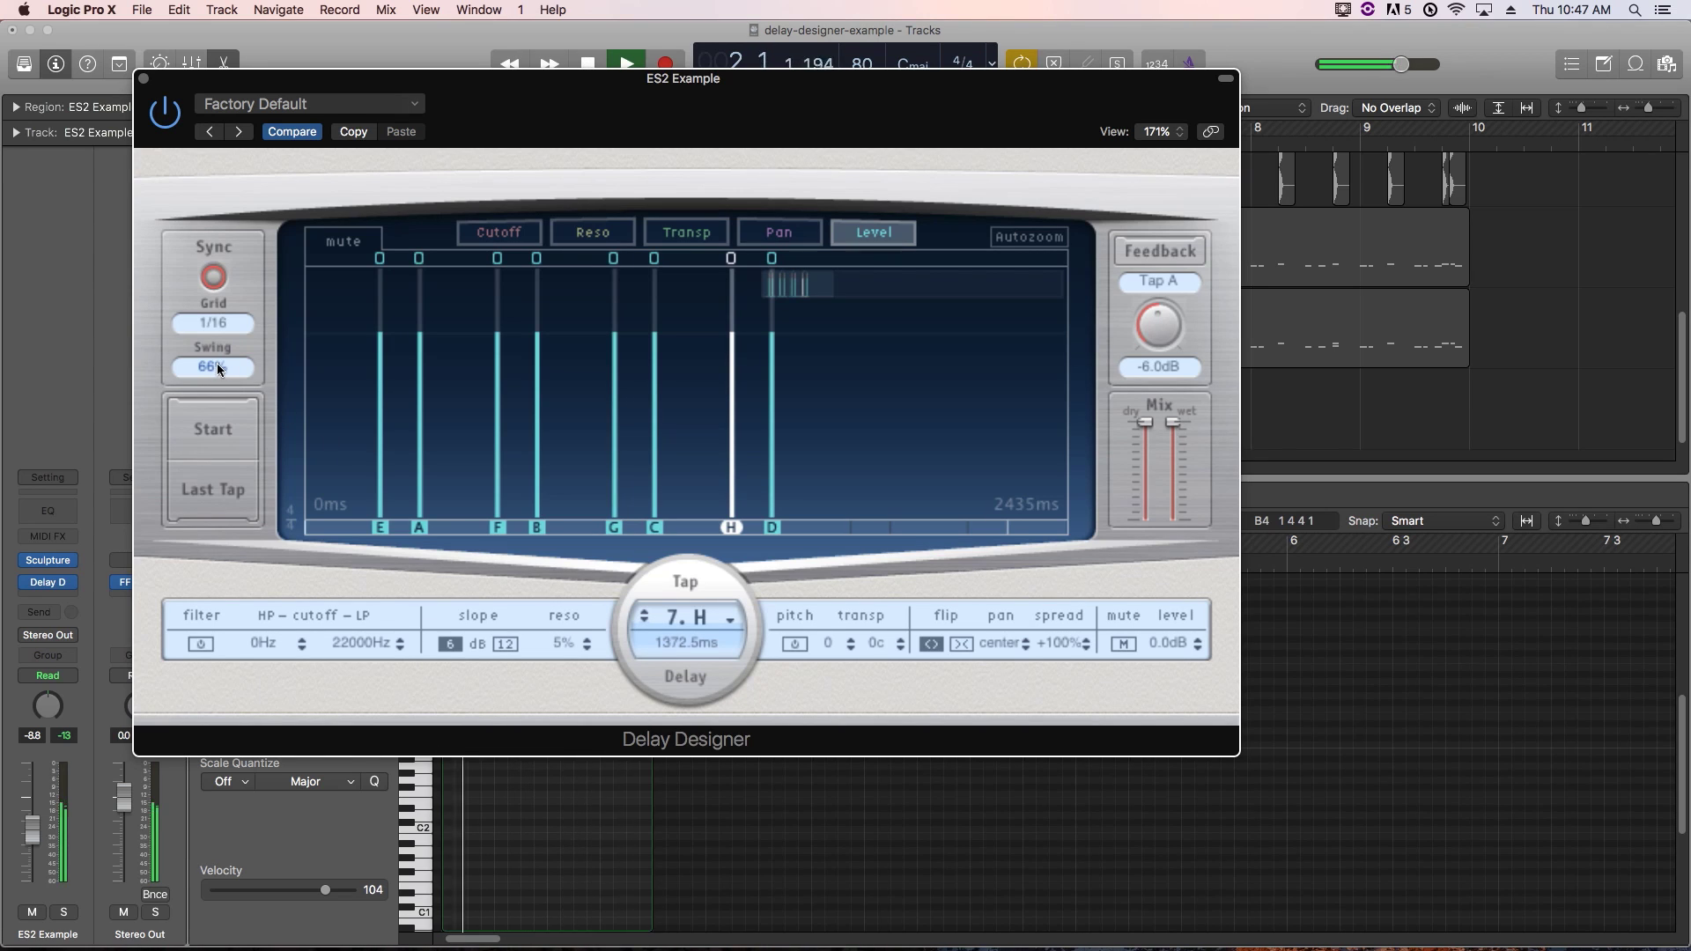
key(space)
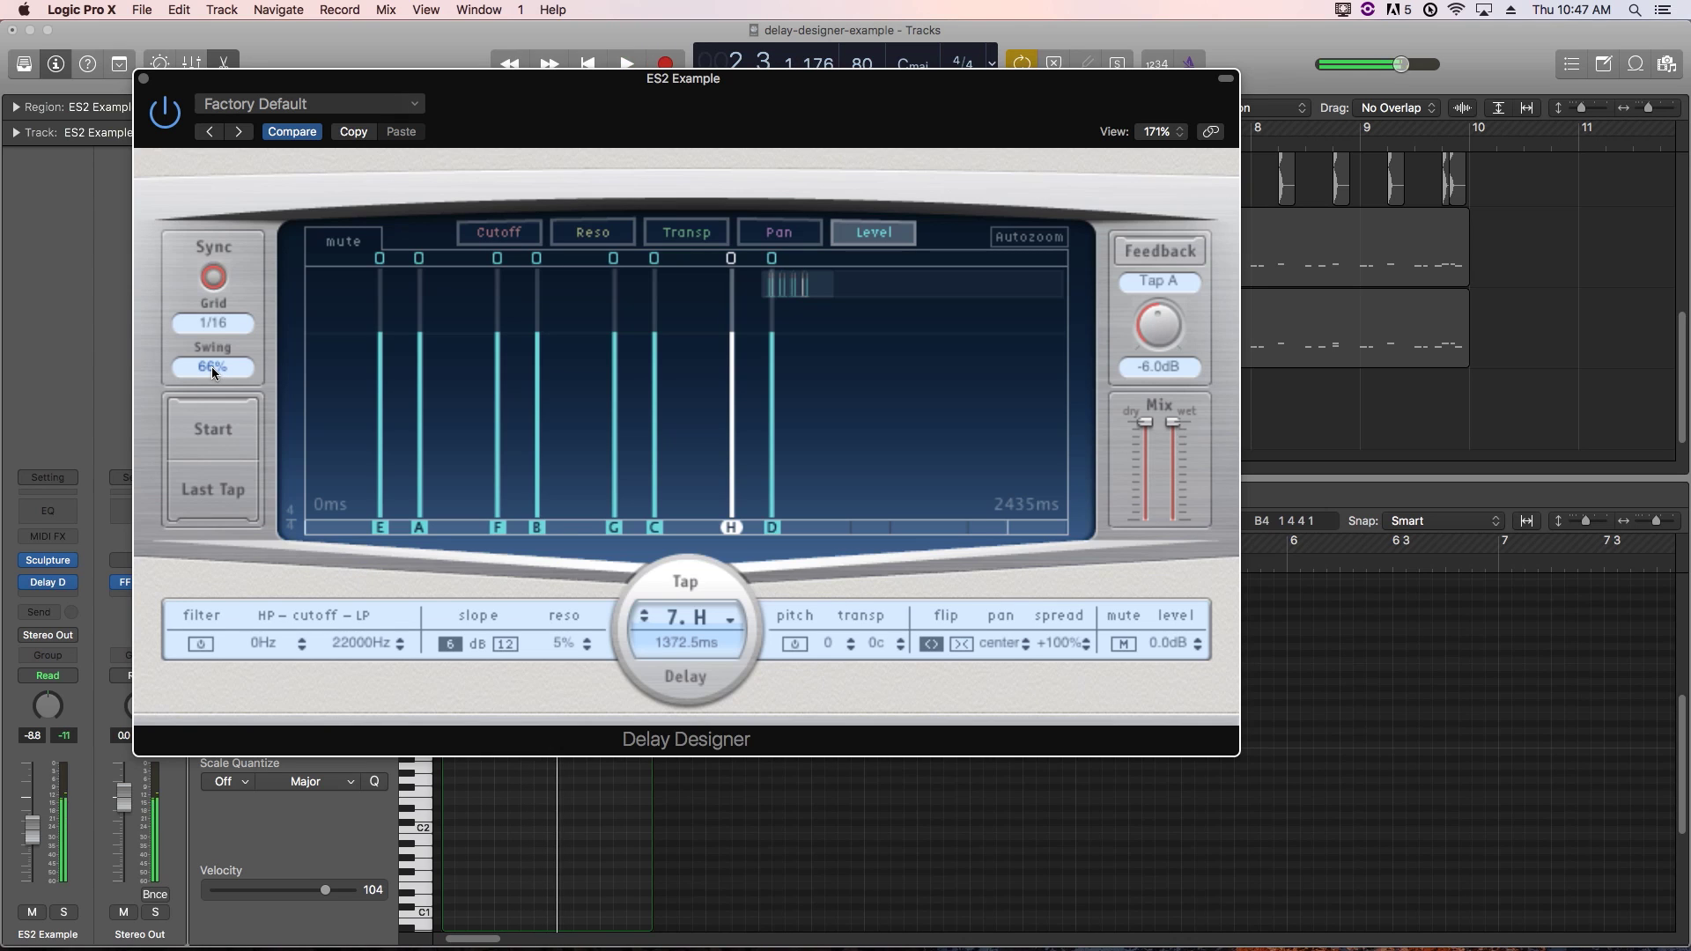
drag(211, 366, 208, 421)
Draw lower, uneven levels across all eight taps with tap A at -21.0 dB, then audition
key(space)
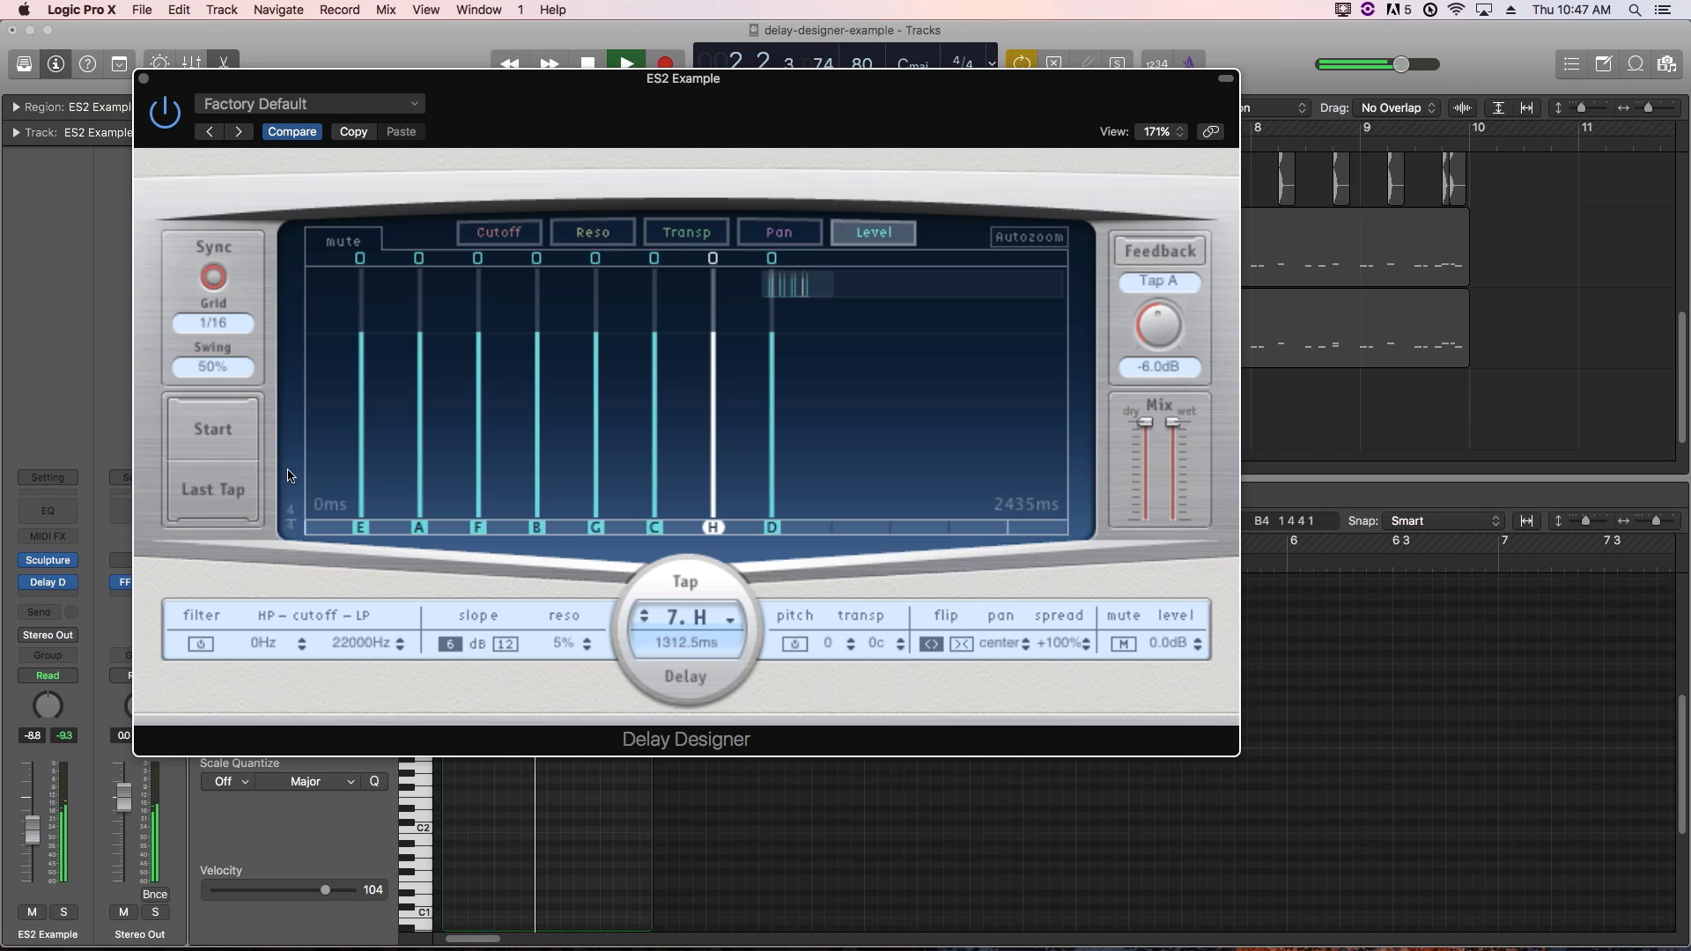
key(space)
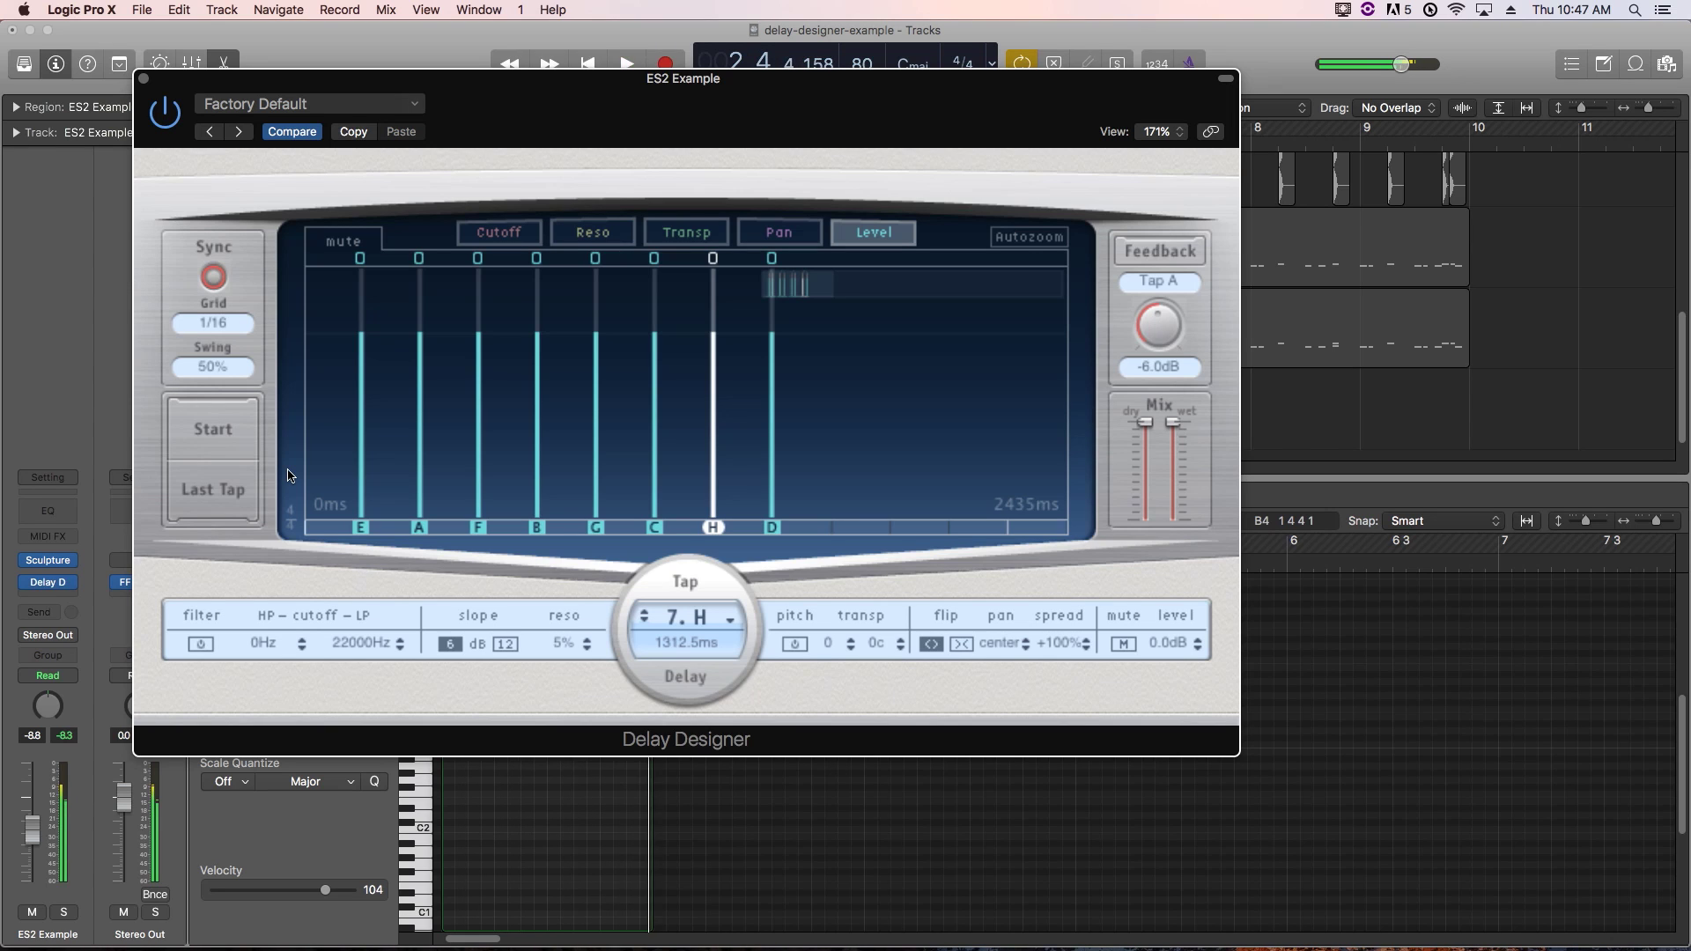
drag(421, 366, 421, 418)
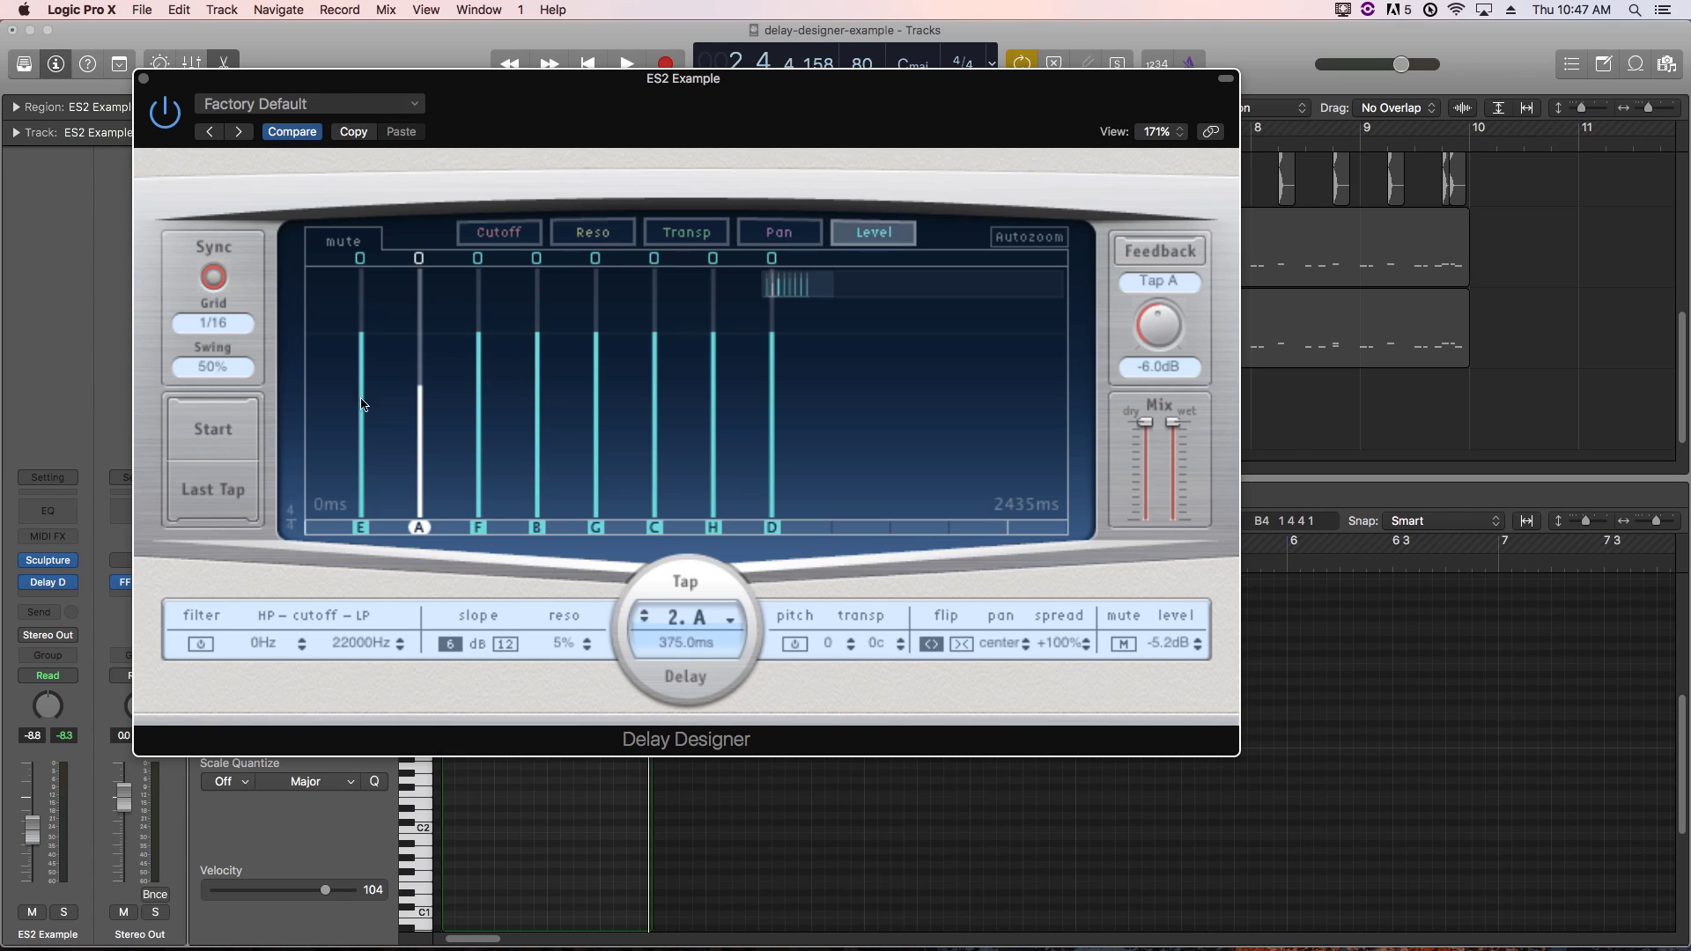
mouse_move(336, 374)
mouse_down()
mouse_move(381, 431)
mouse_move(459, 456)
mouse_move(530, 386)
mouse_move(574, 404)
mouse_move(604, 456)
mouse_up()
mouse_move(672, 388)
mouse_down()
mouse_move(735, 376)
mouse_move(771, 407)
mouse_up()
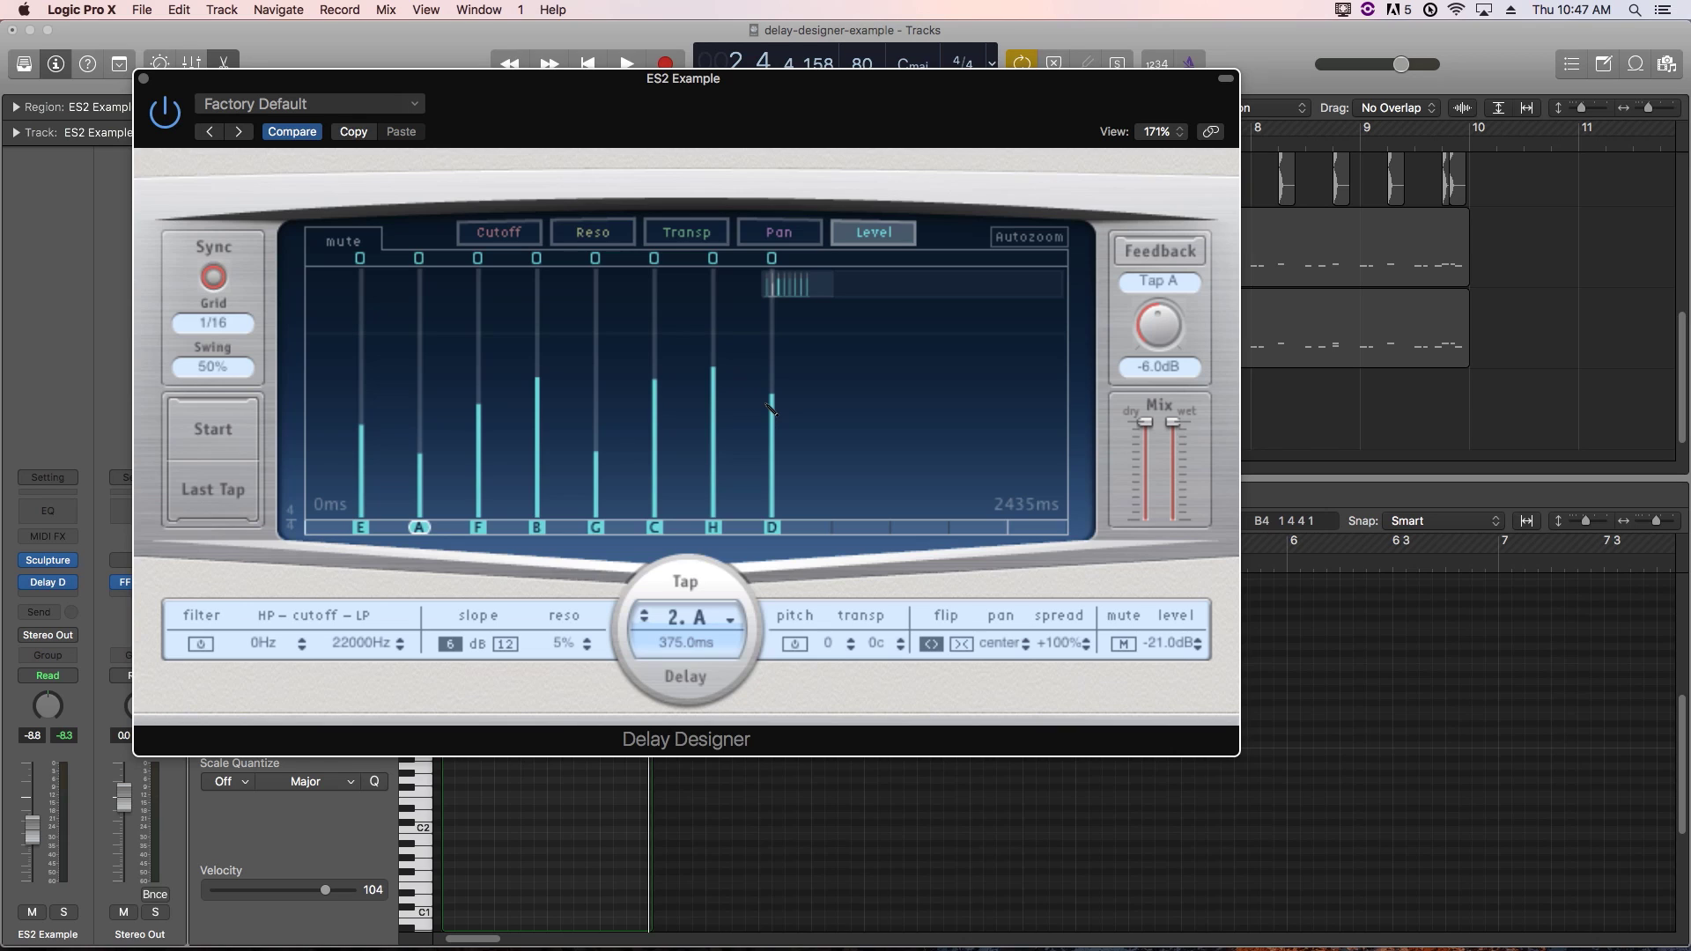
key(space)
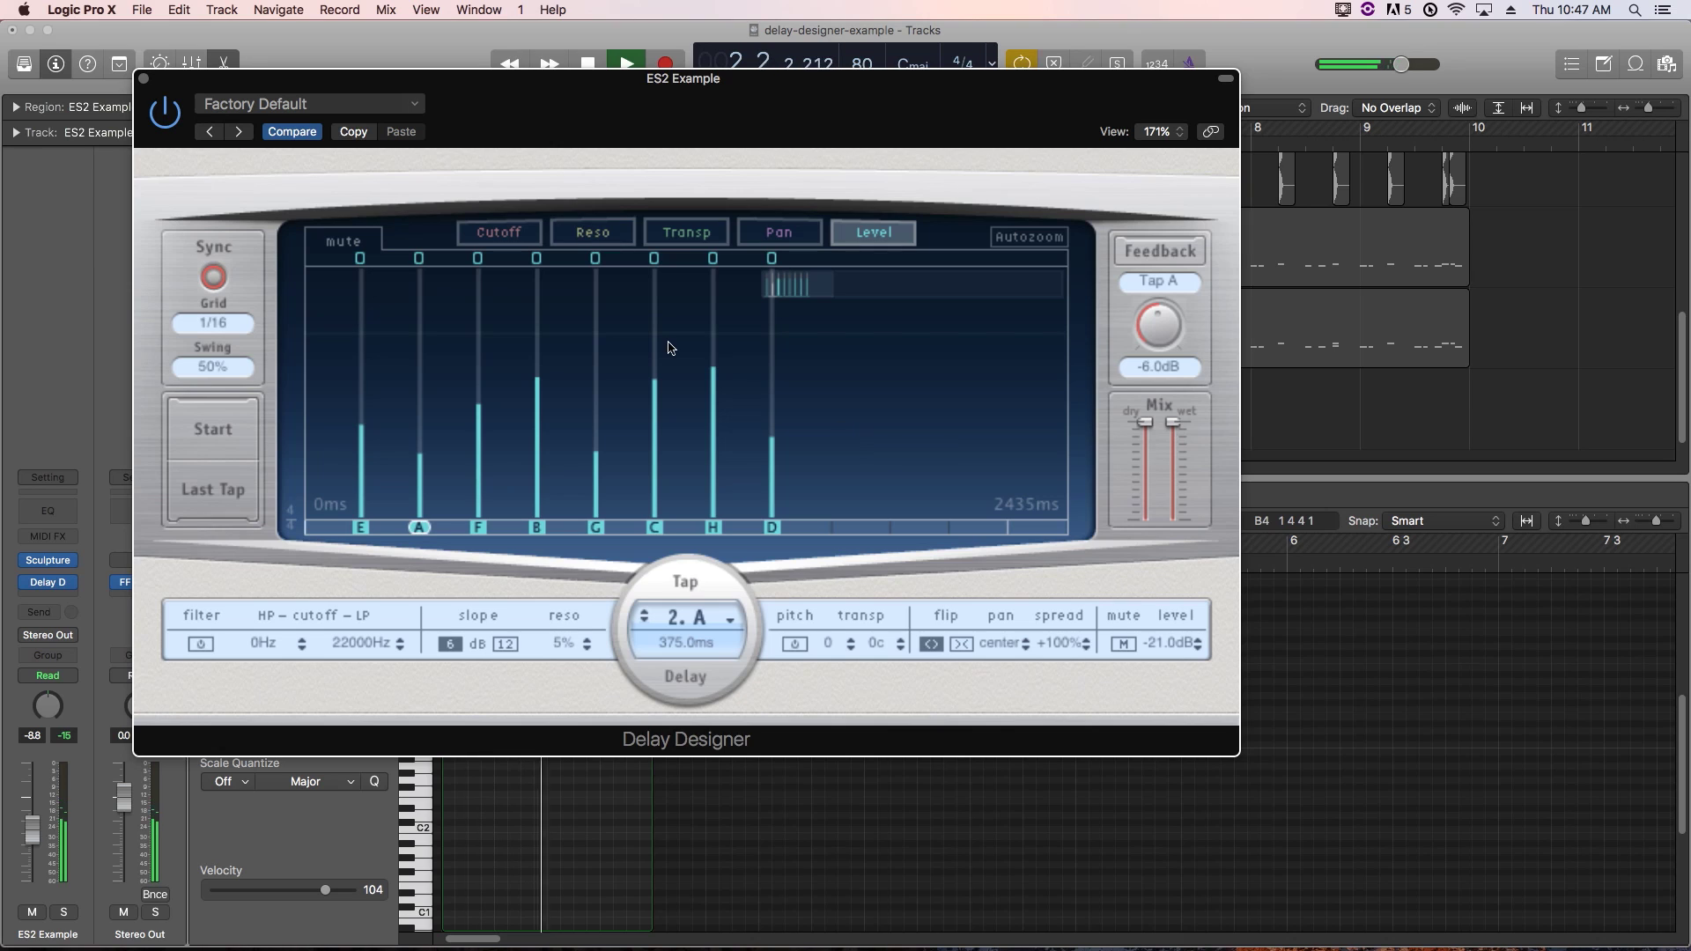
key(space)
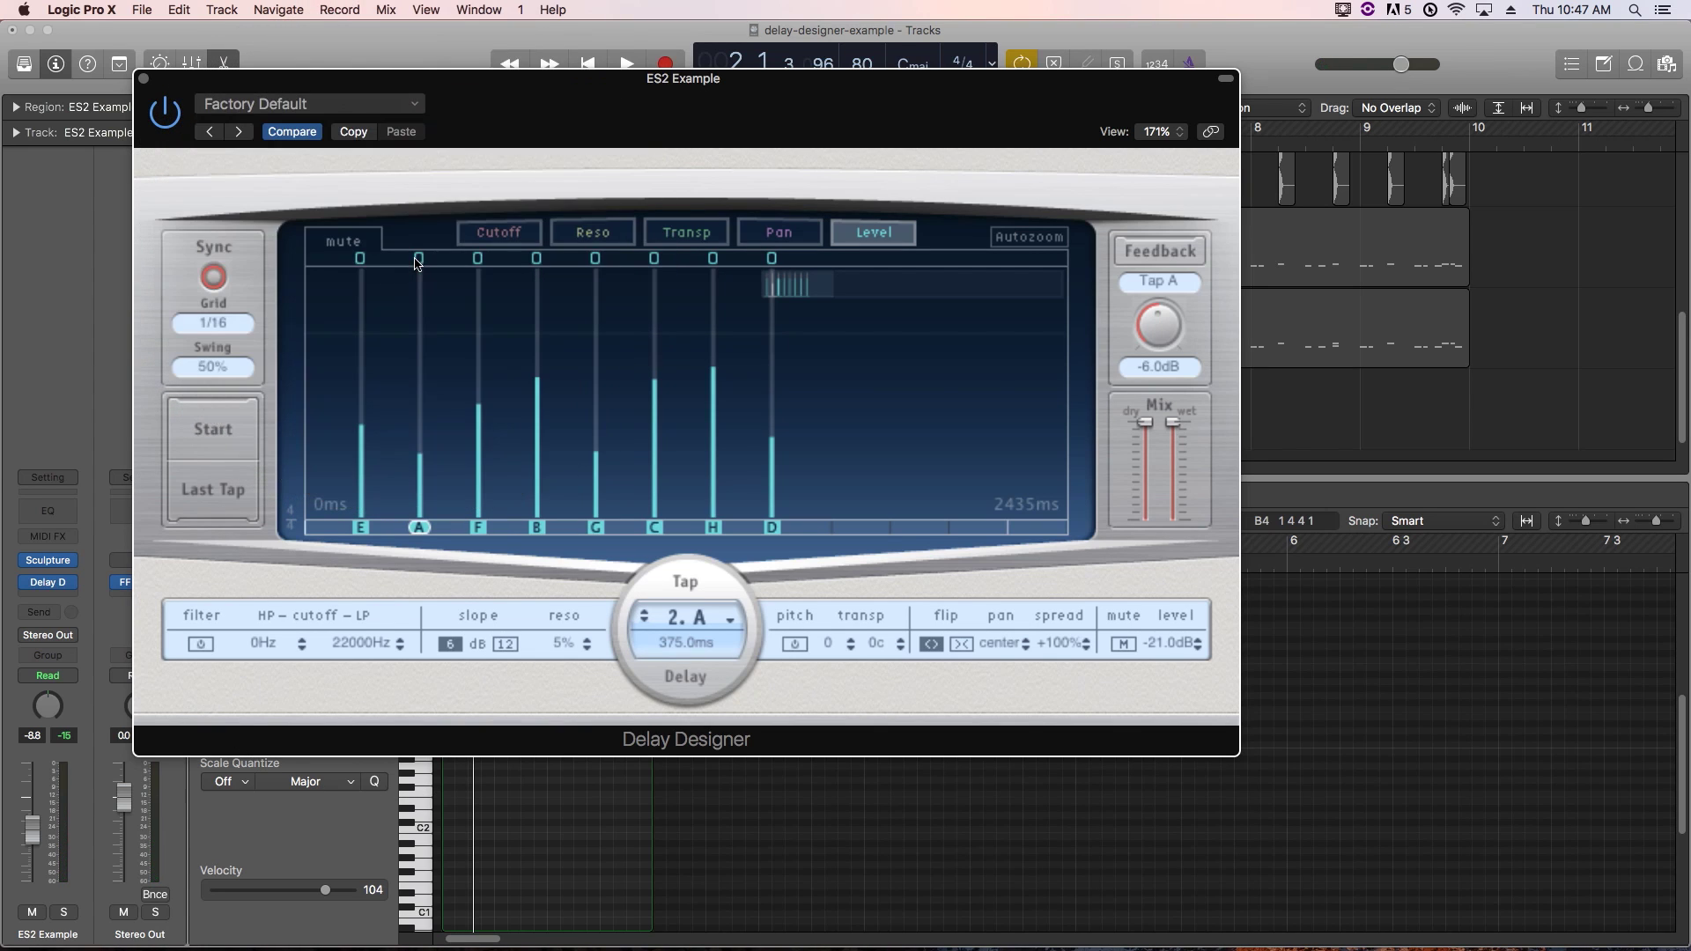
Mute taps A and D and play back the resulting echo pattern
click(419, 259)
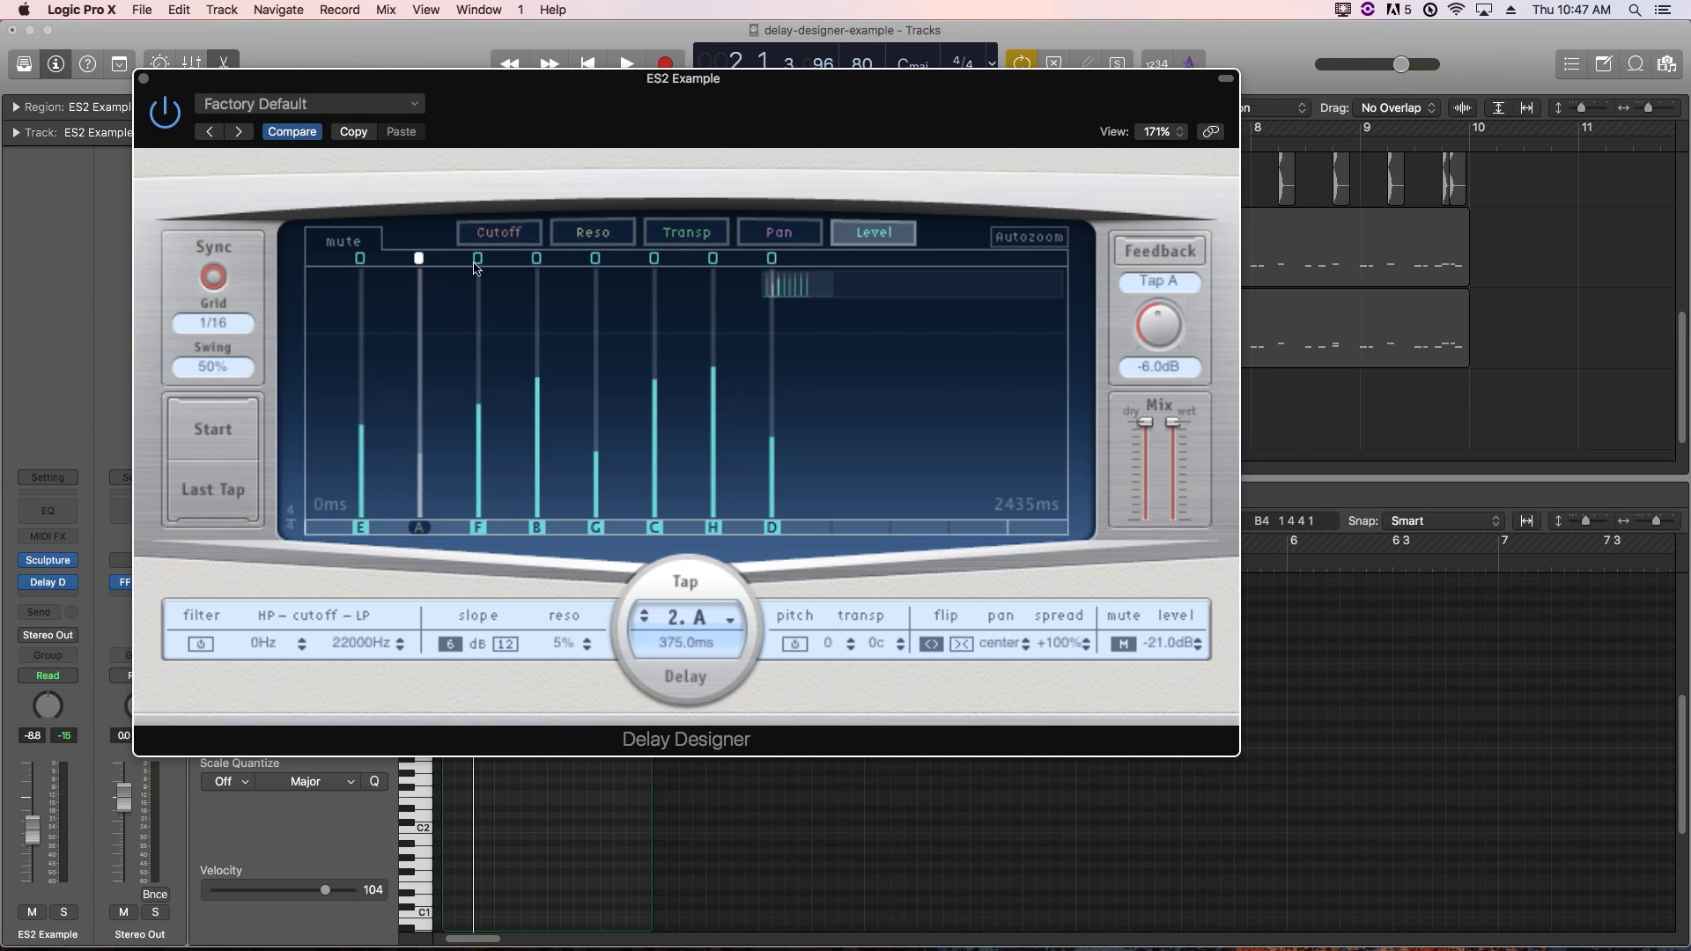
click(772, 259)
key(space)
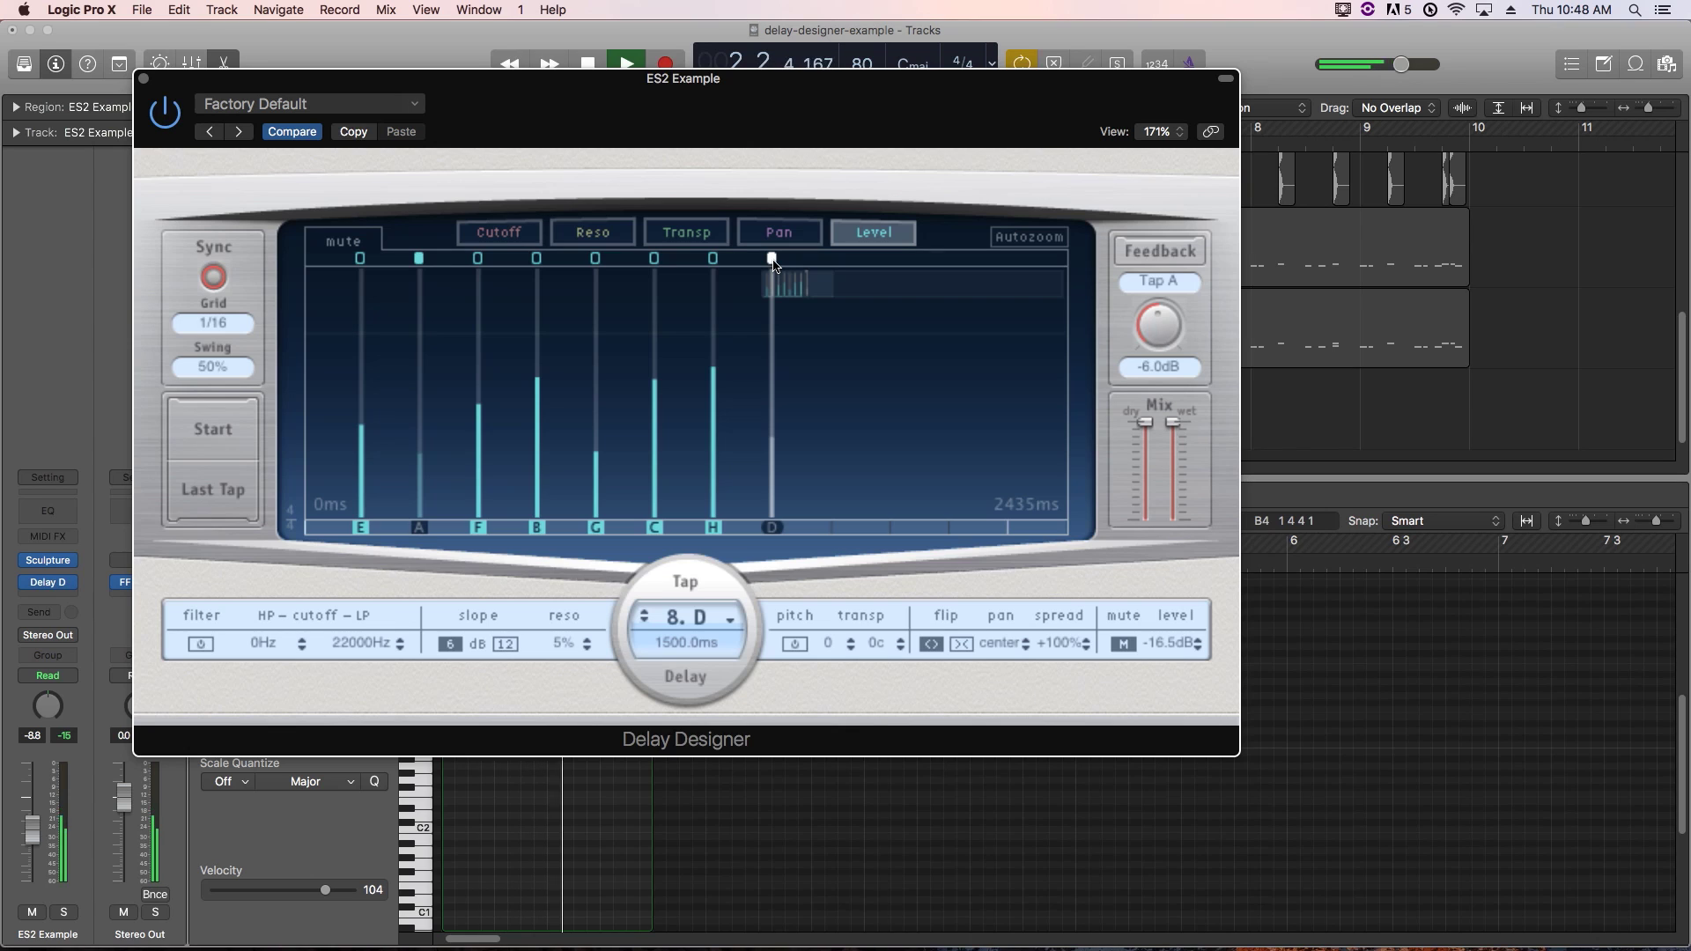
key(space)
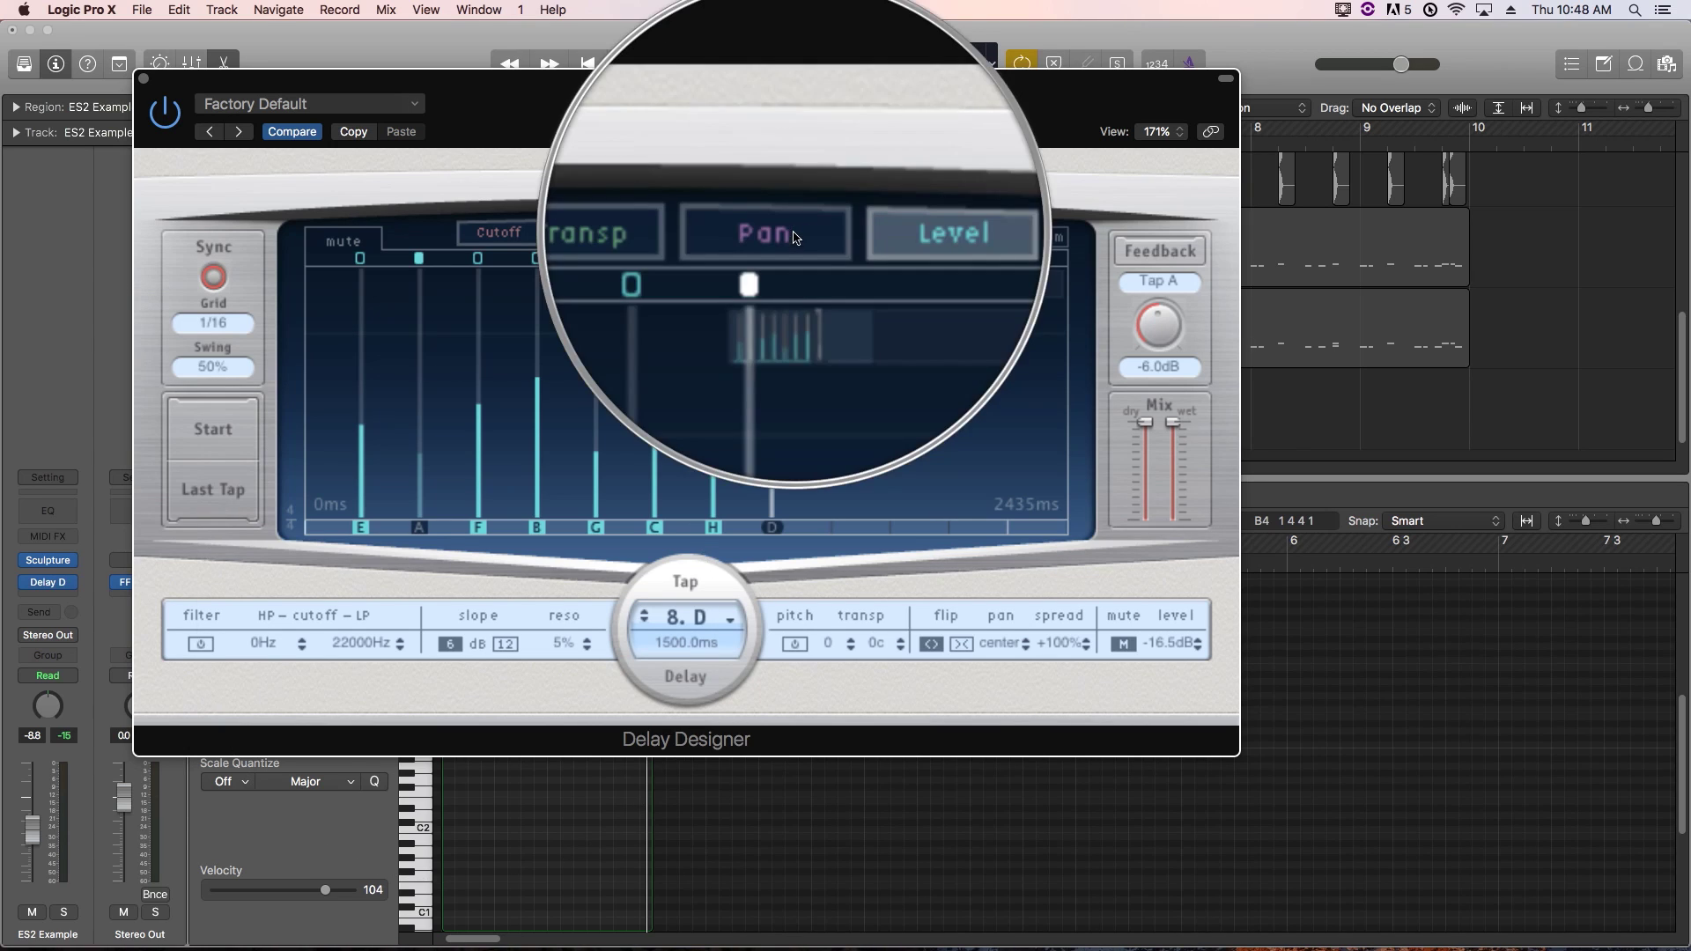
click(793, 235)
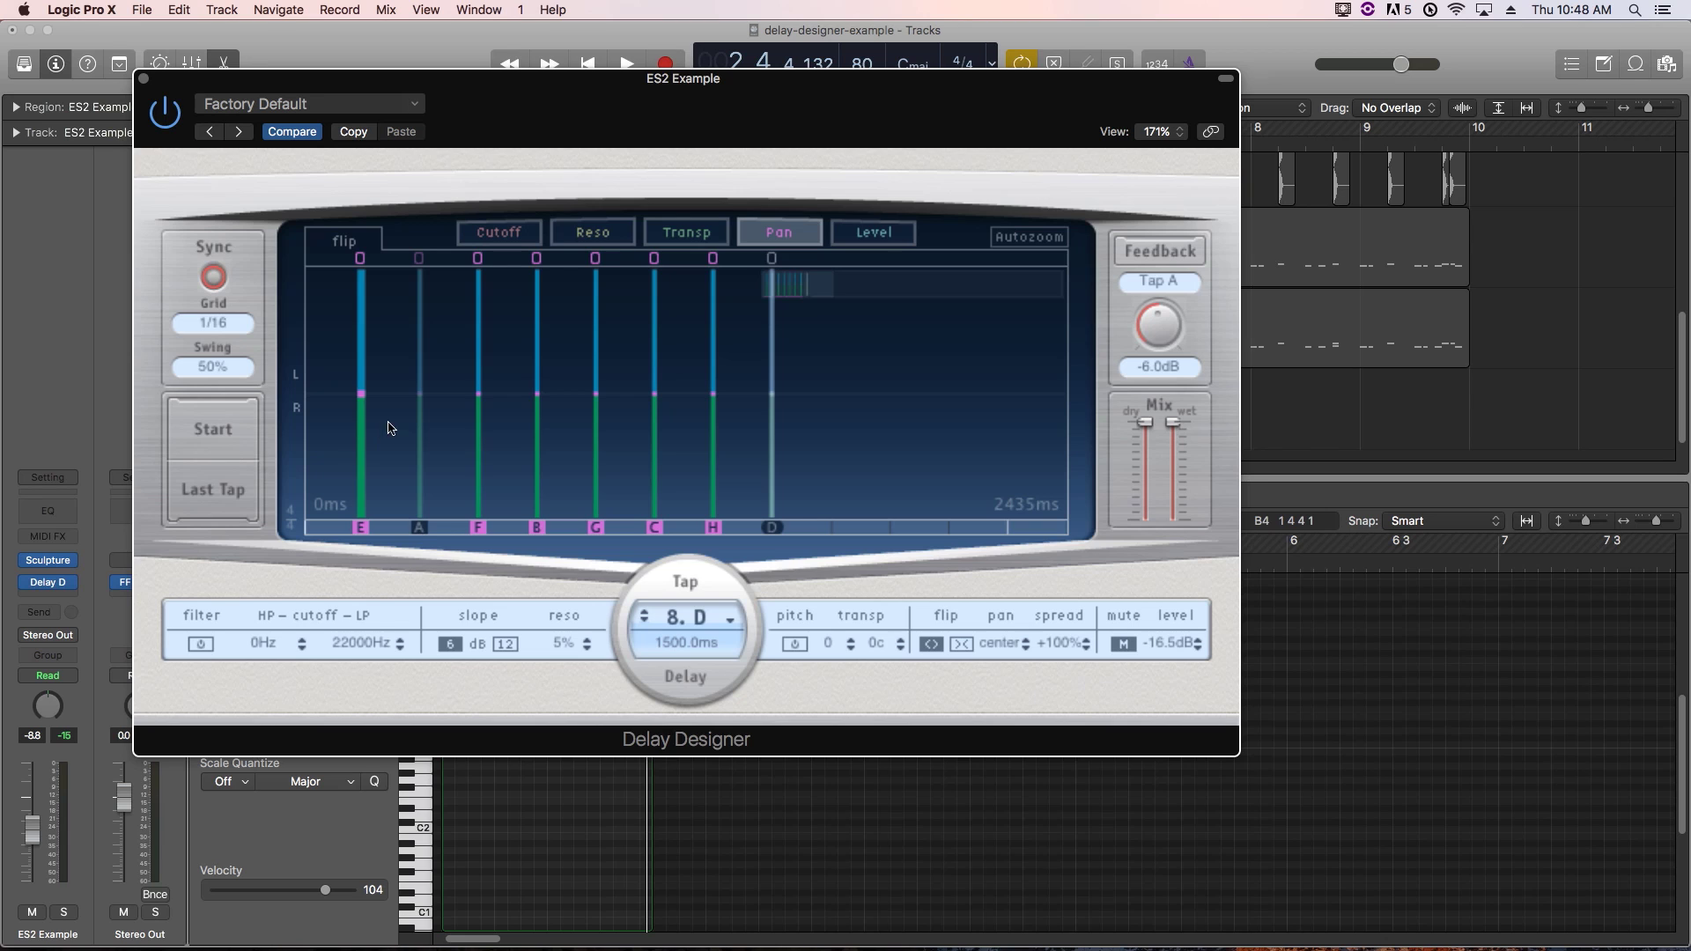
Delete taps A and D, leaving taps E, F, B, G, C and H
right_click(392, 474)
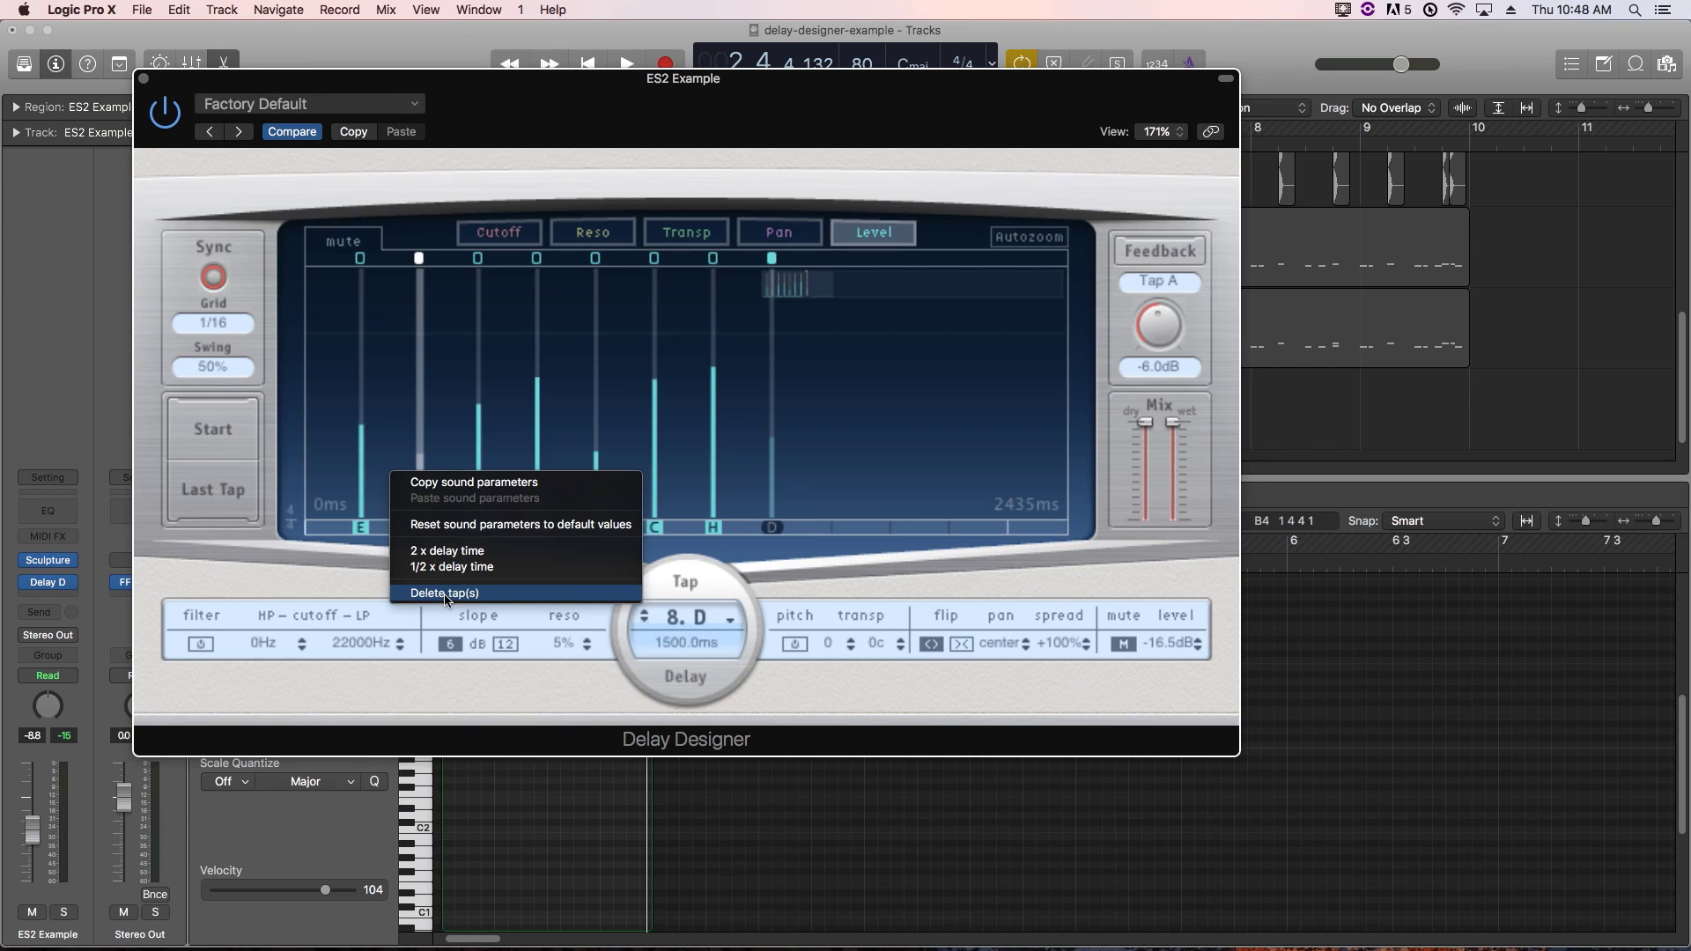
key(Escape)
key(Delete)
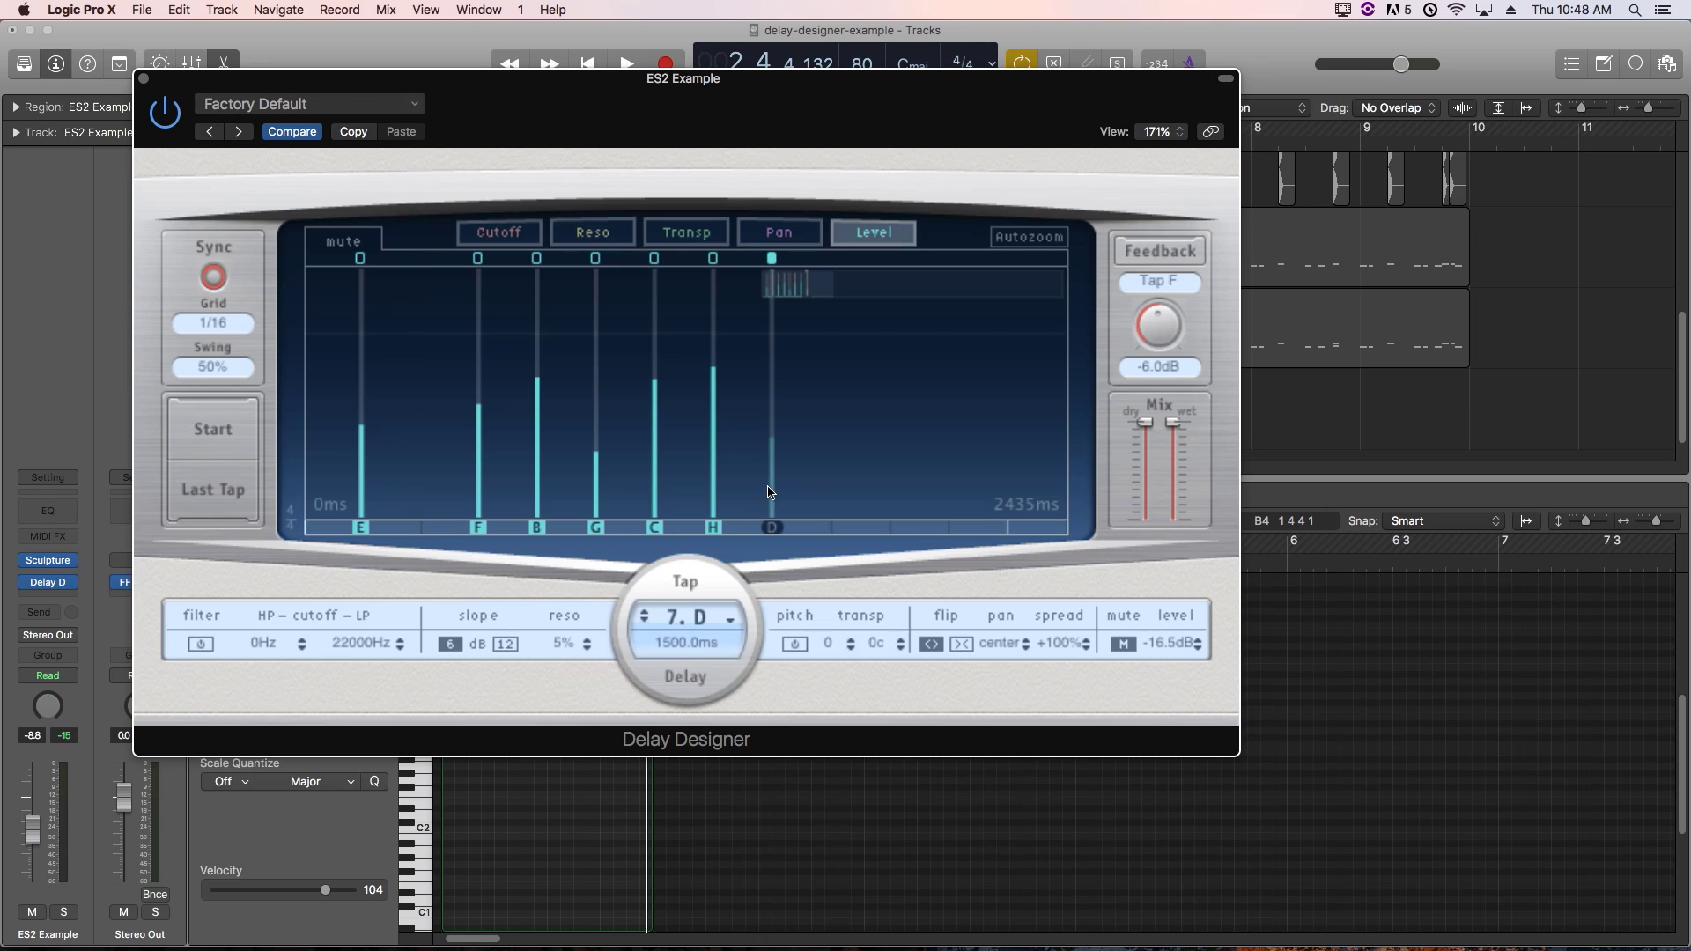
right_click(773, 489)
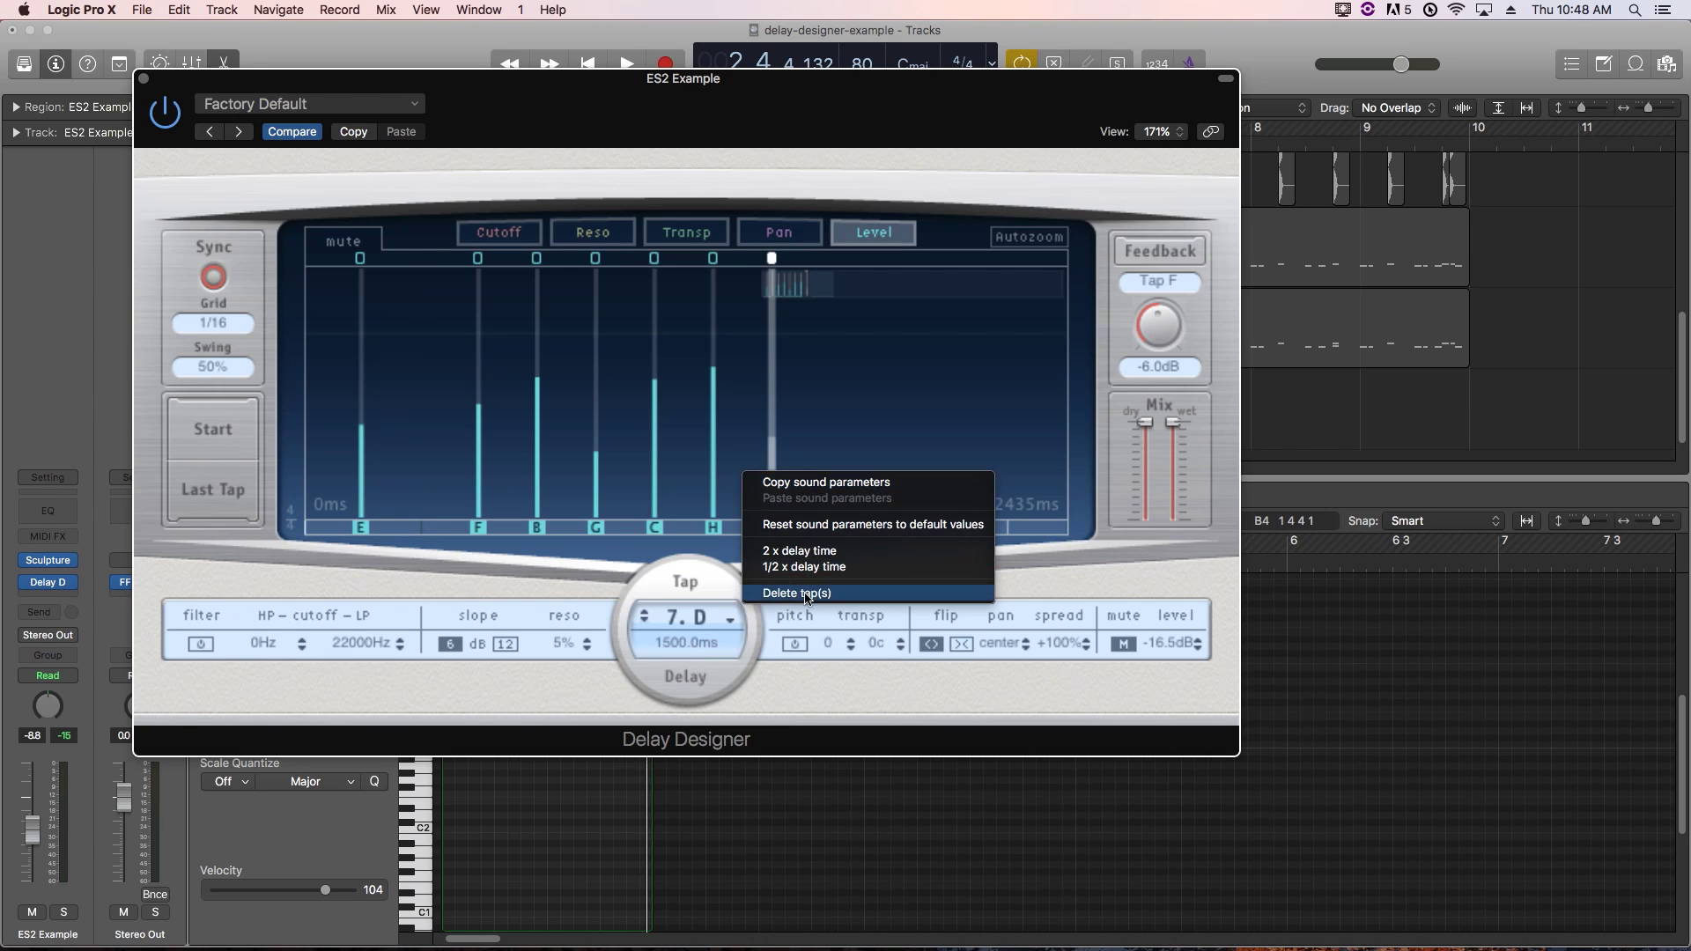
click(808, 596)
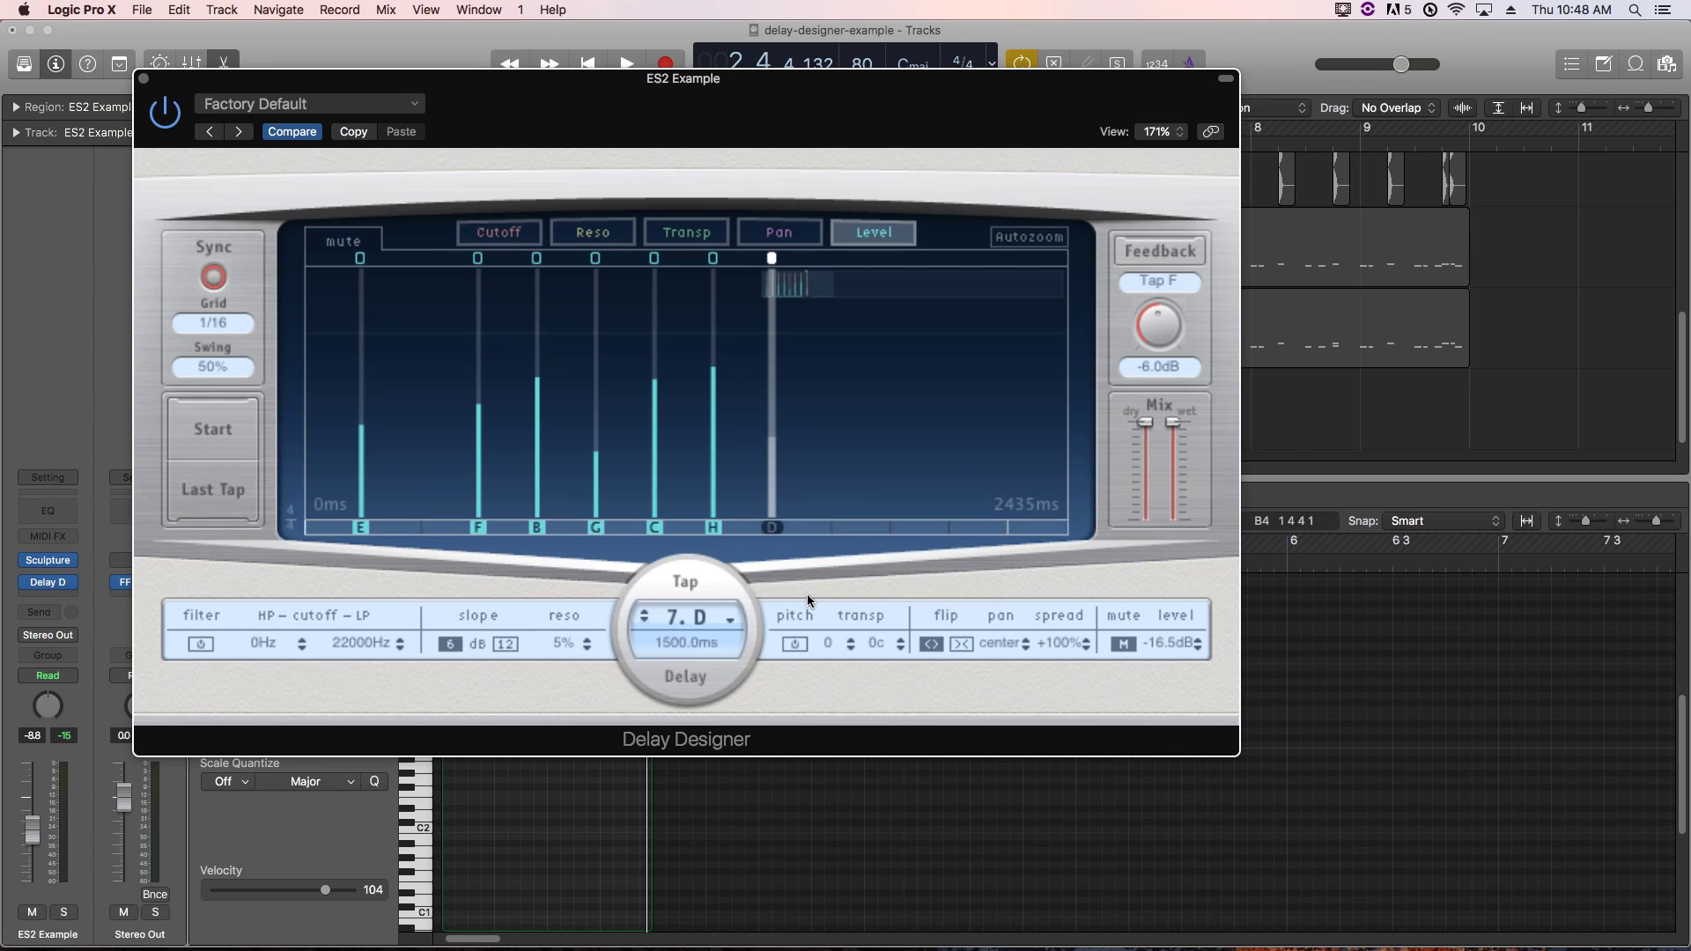
click(779, 232)
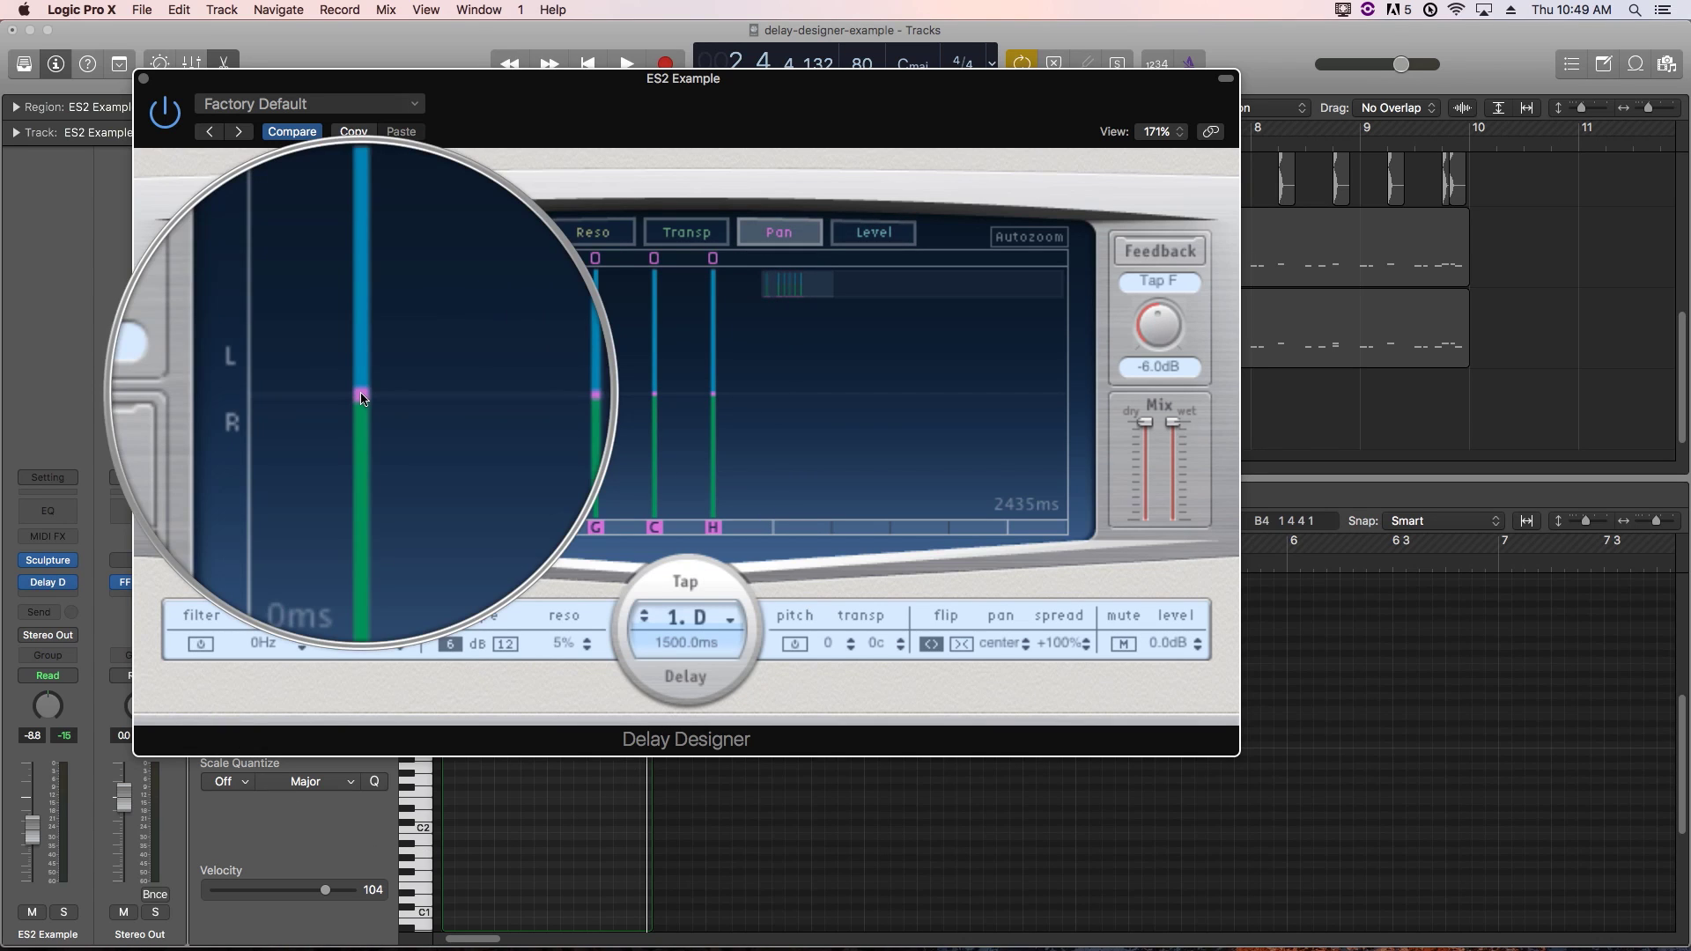
Pan tap E left, tap F right to +44%, and spread taps B, G, C and H
mouse_move(361, 394)
mouse_down()
mouse_move(362, 317)
mouse_move(362, 404)
mouse_move(362, 321)
mouse_move(367, 364)
mouse_up()
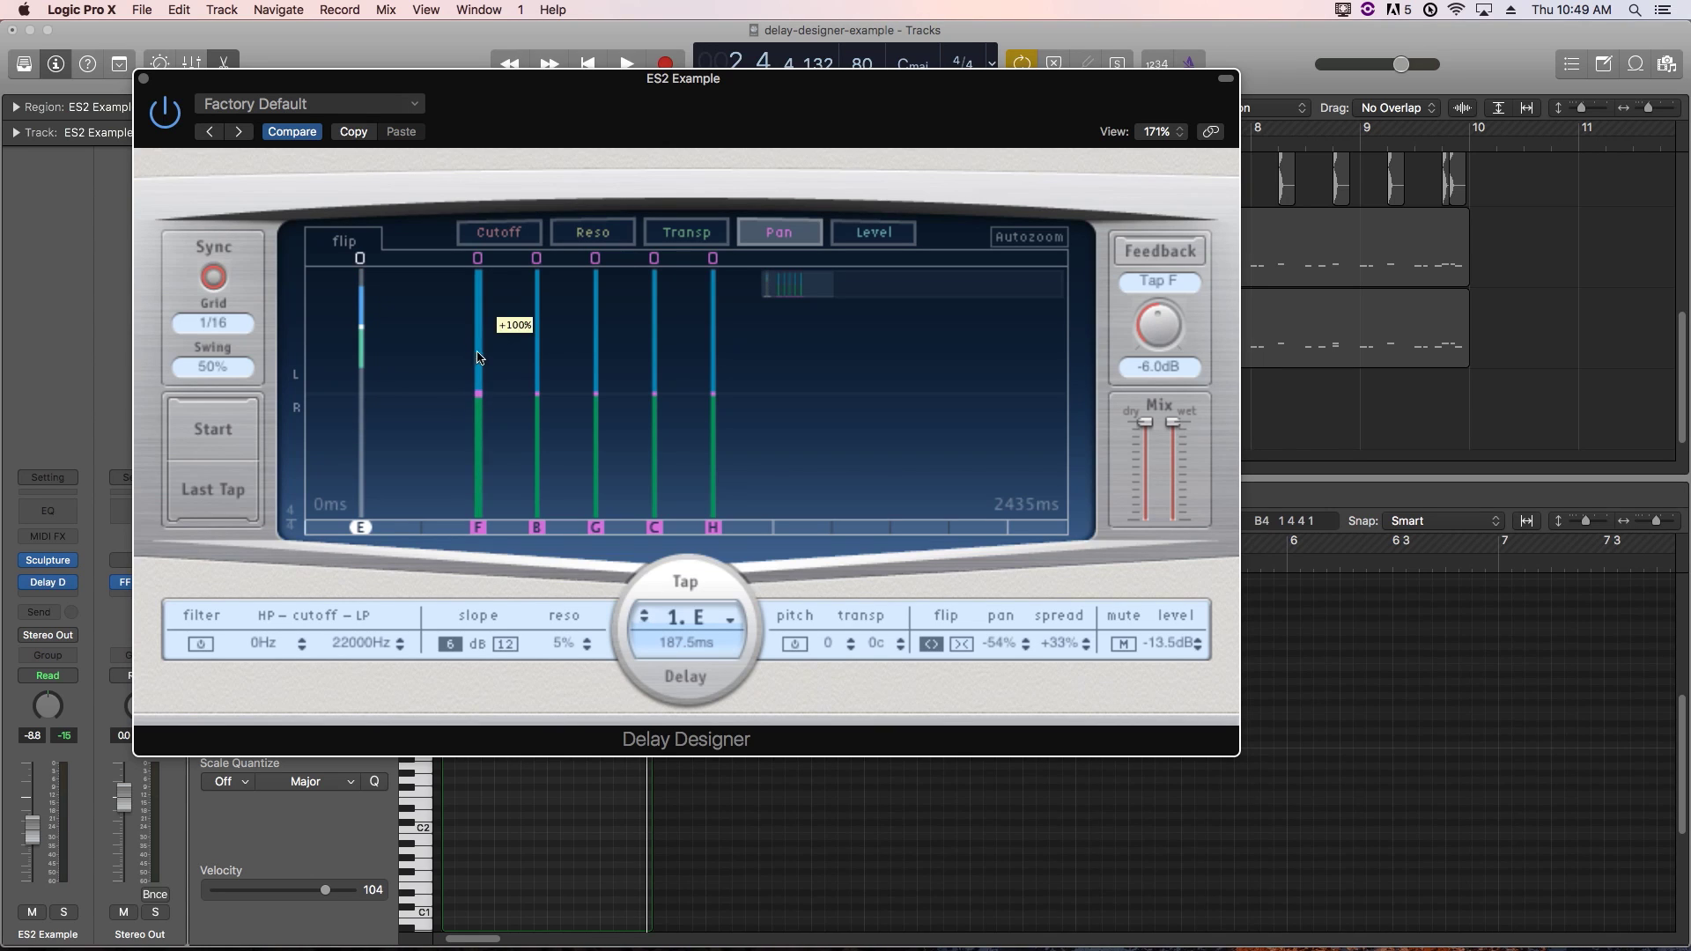
drag(478, 357, 478, 385)
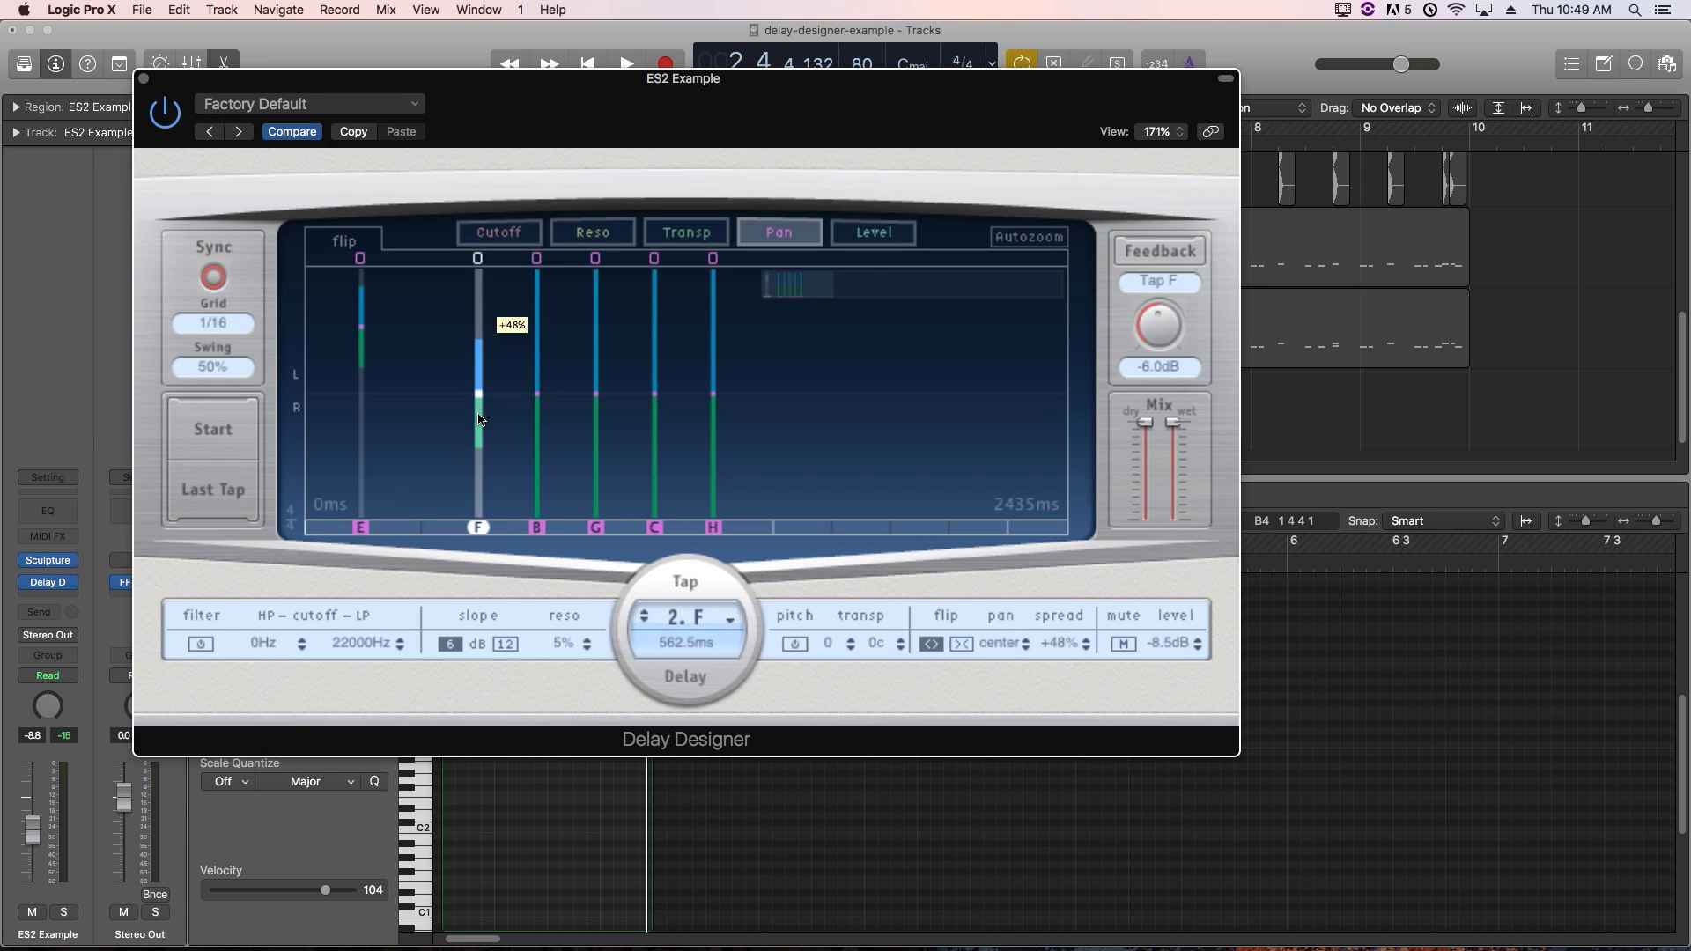
drag(477, 404, 485, 461)
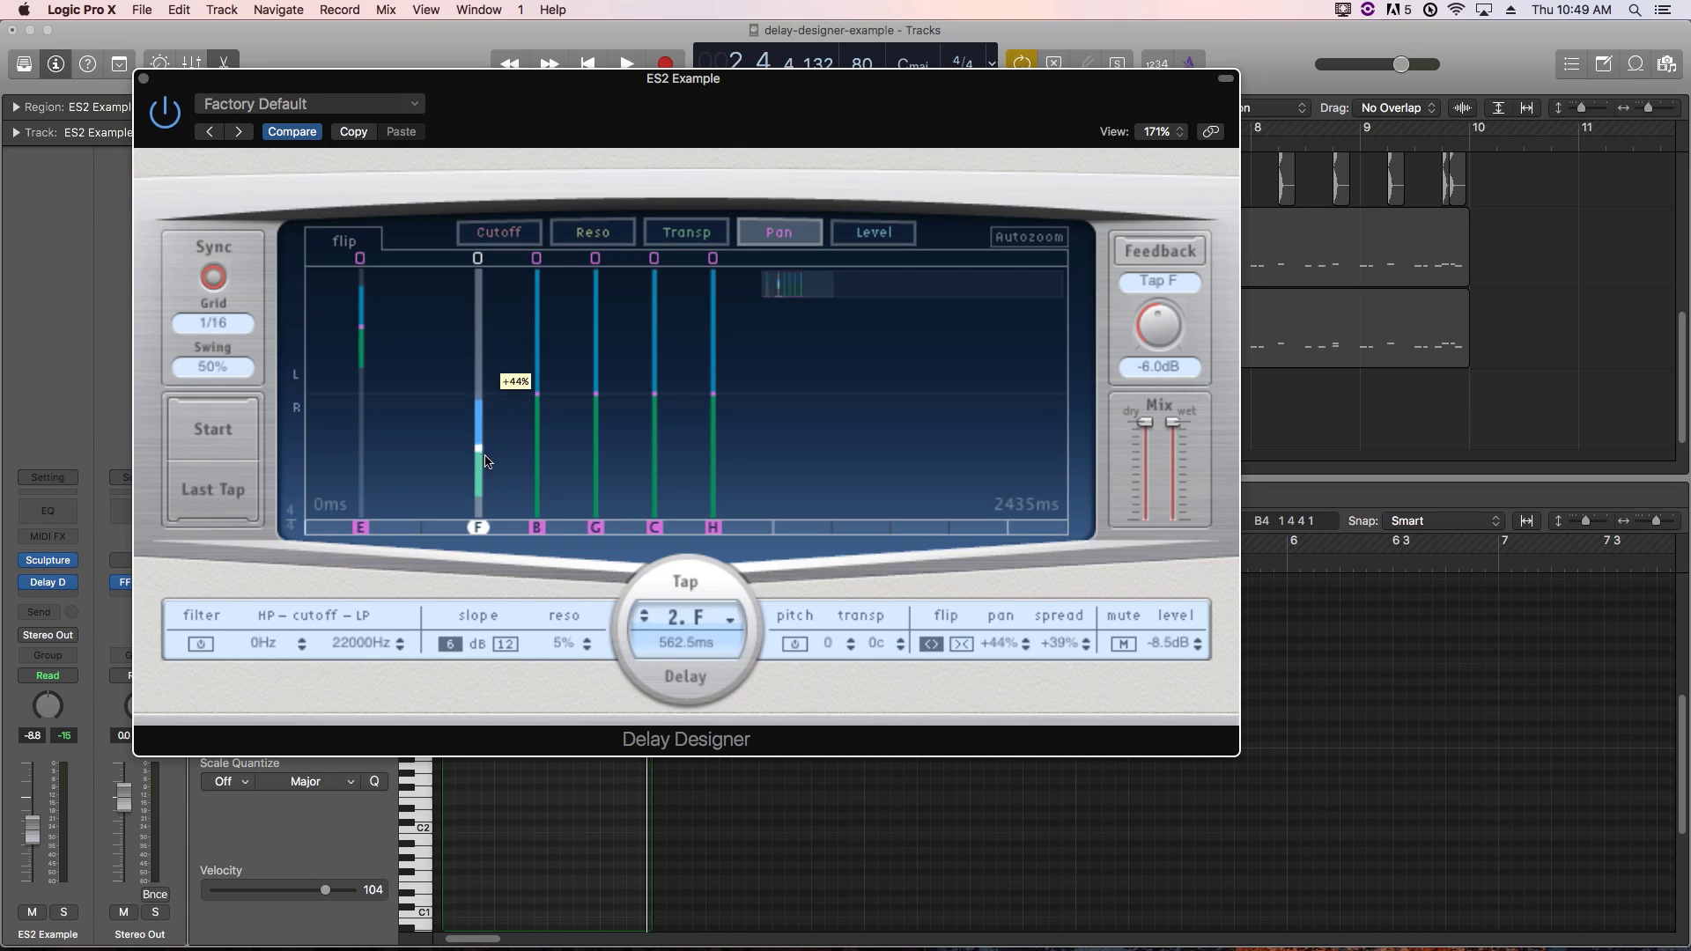
mouse_move(539, 393)
mouse_down()
mouse_move(540, 331)
mouse_move(540, 371)
mouse_up()
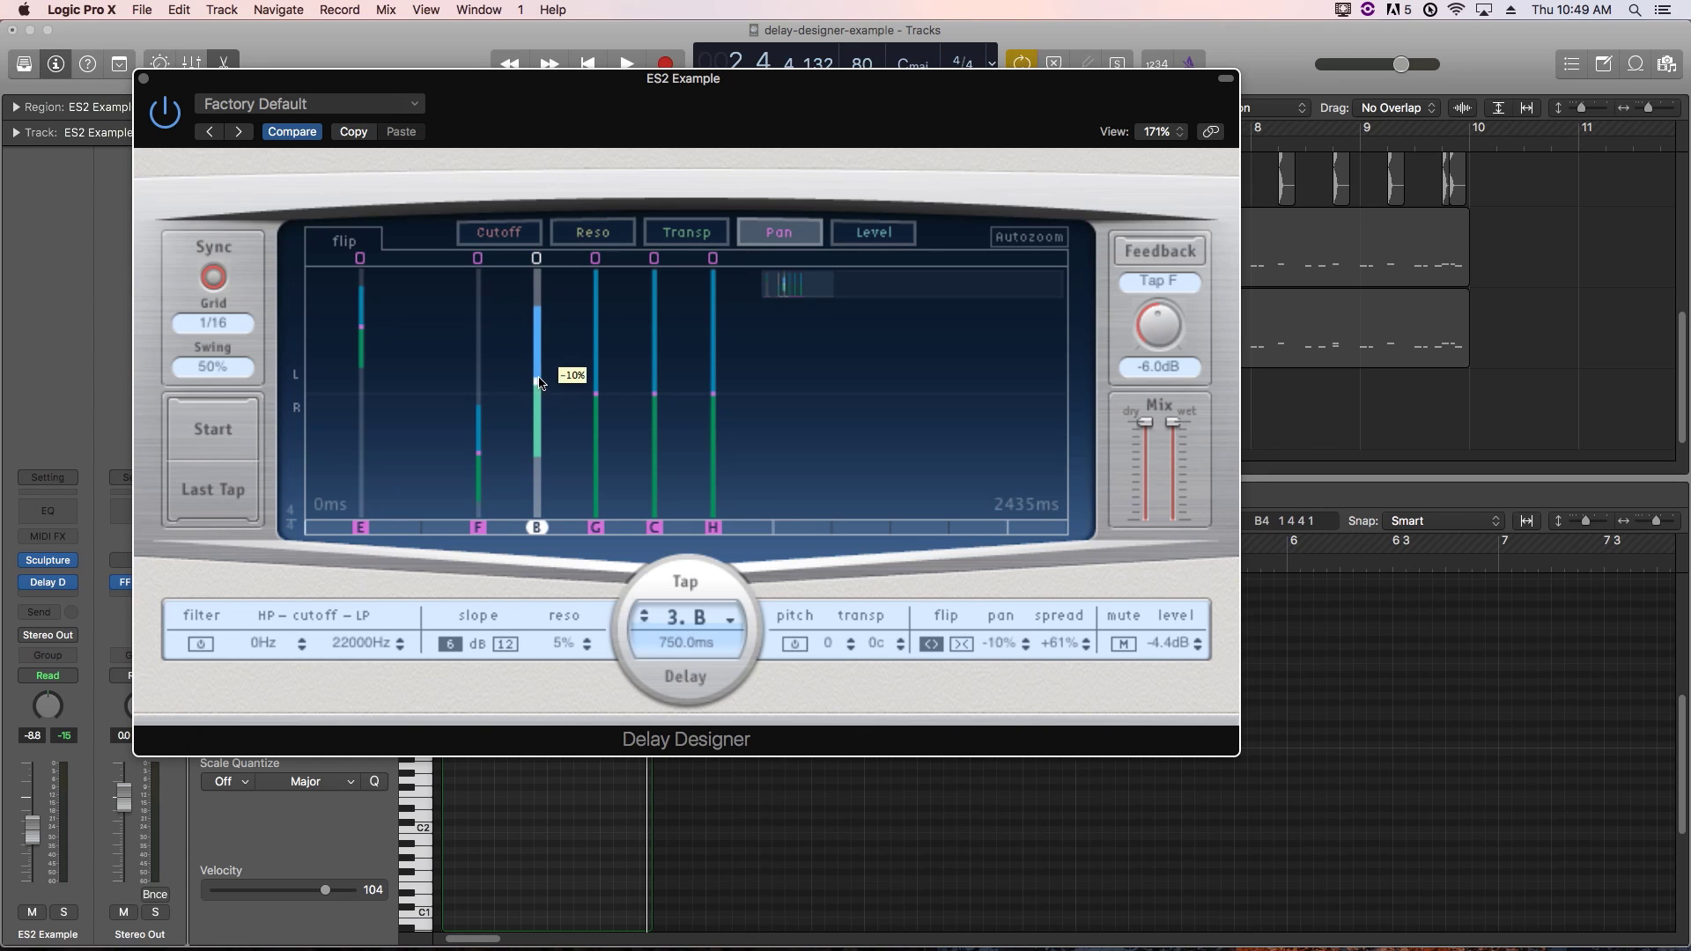
mouse_move(573, 355)
mouse_down()
mouse_move(596, 340)
mouse_move(616, 388)
mouse_move(713, 373)
mouse_move(716, 466)
mouse_up()
Audition the panned taps, then flip tap E's pan to -54%
key(space)
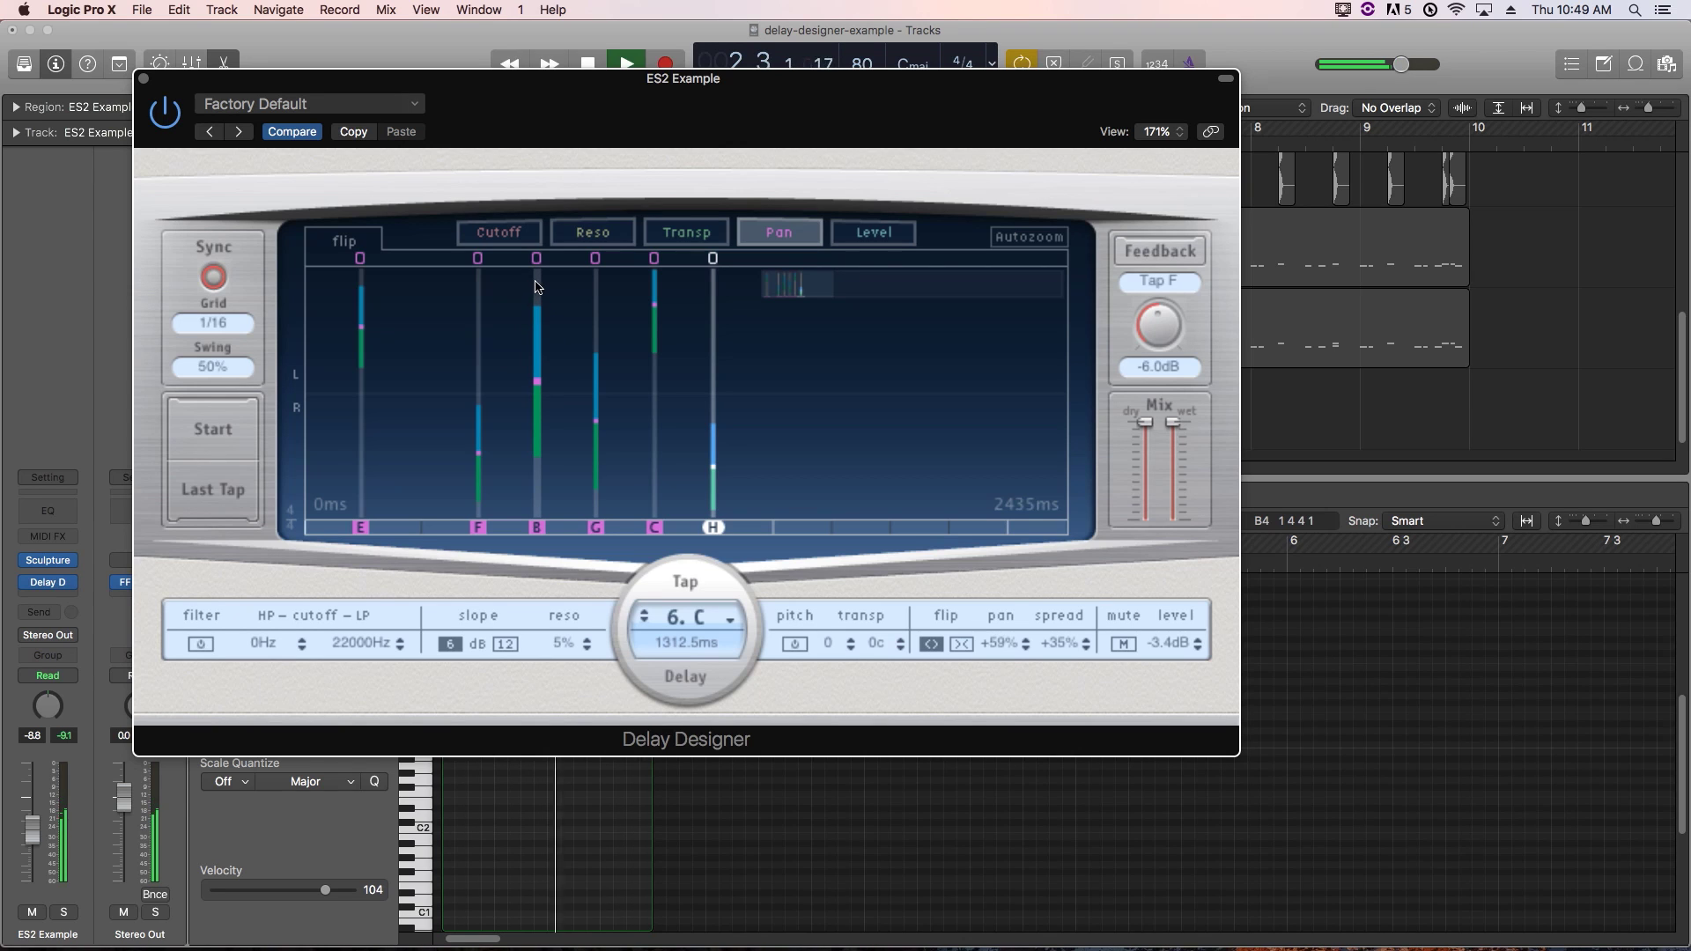
key(space)
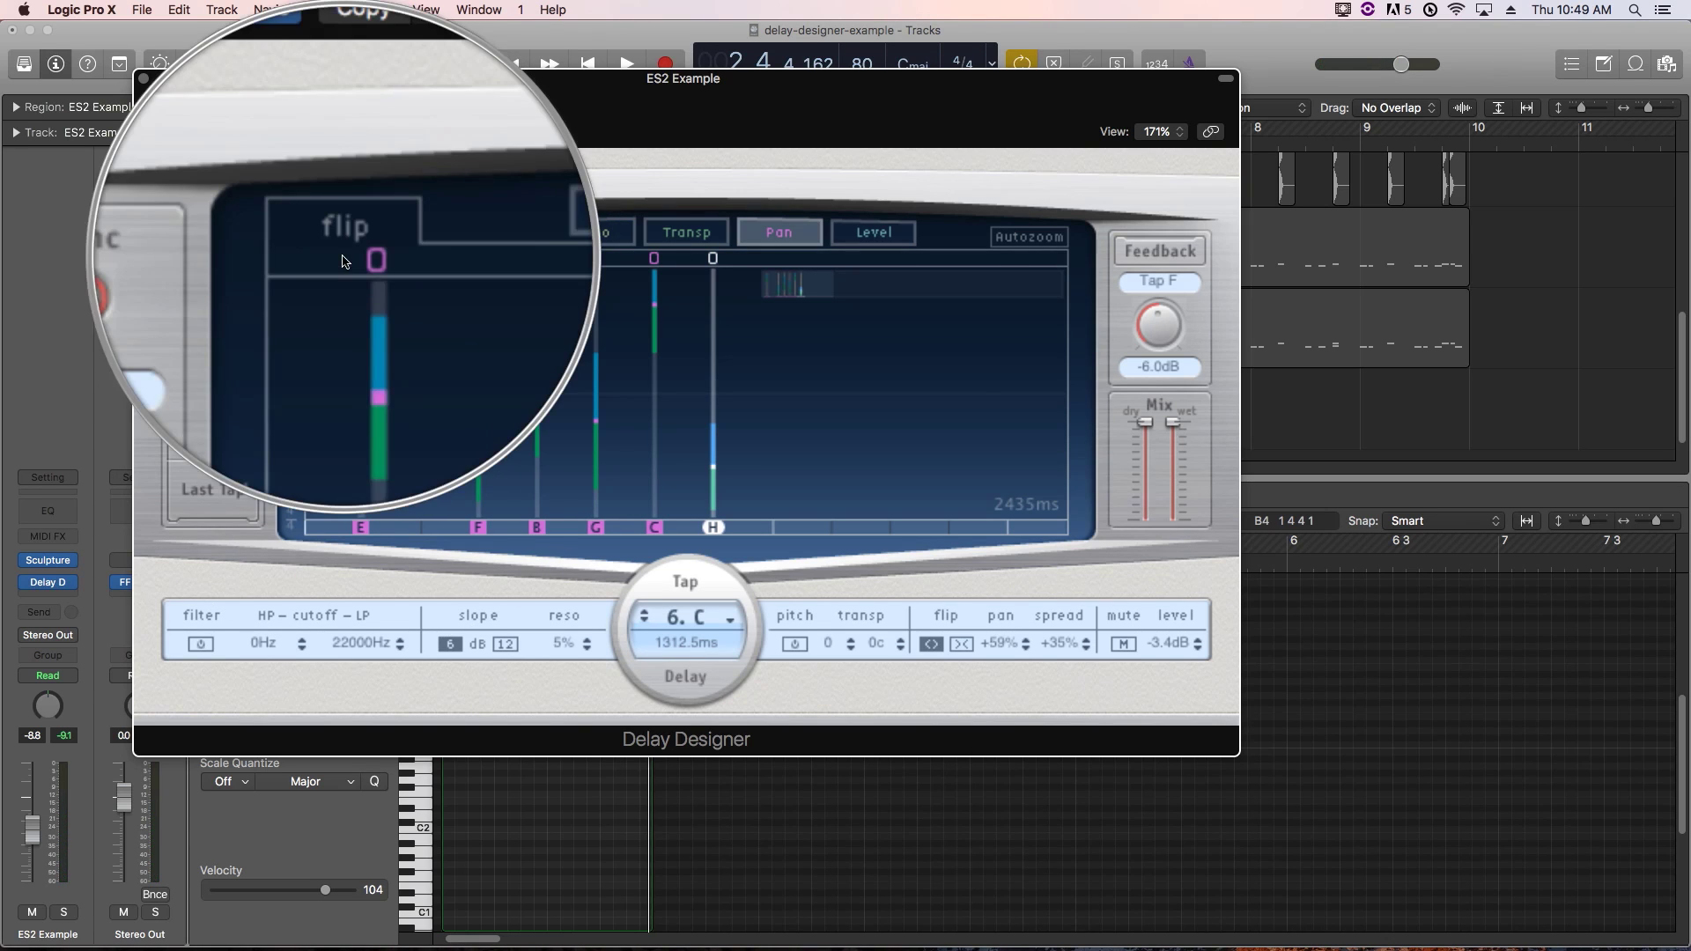
click(360, 258)
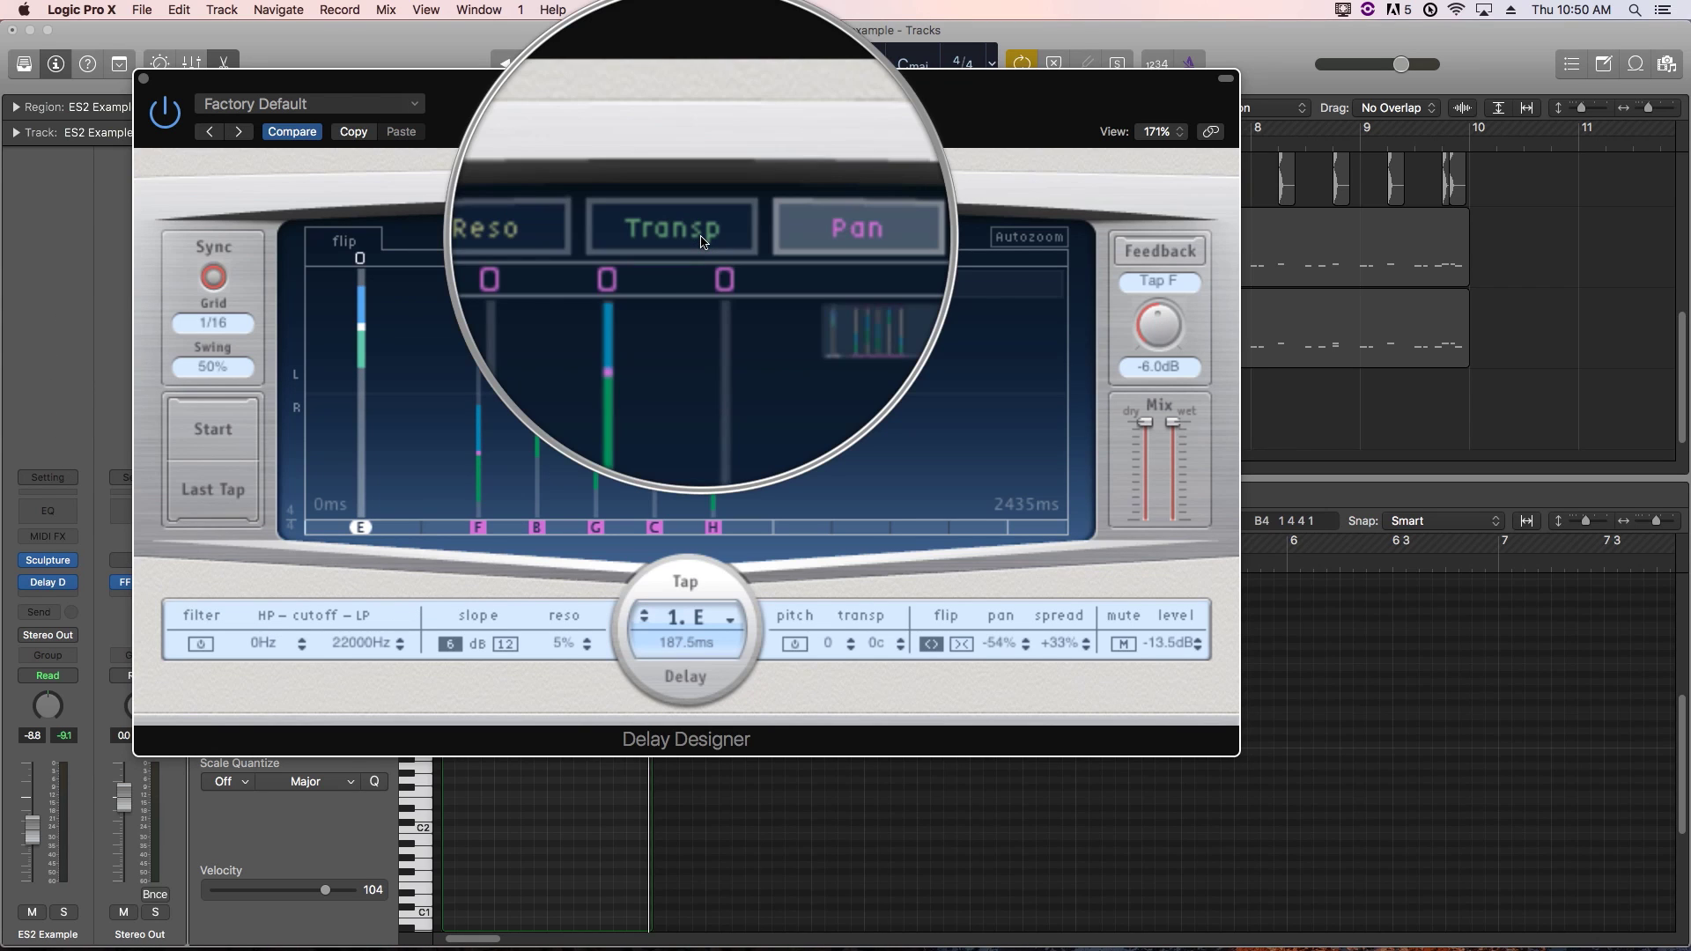
Transpose tap E by an octave and audition the transposed echo
click(703, 240)
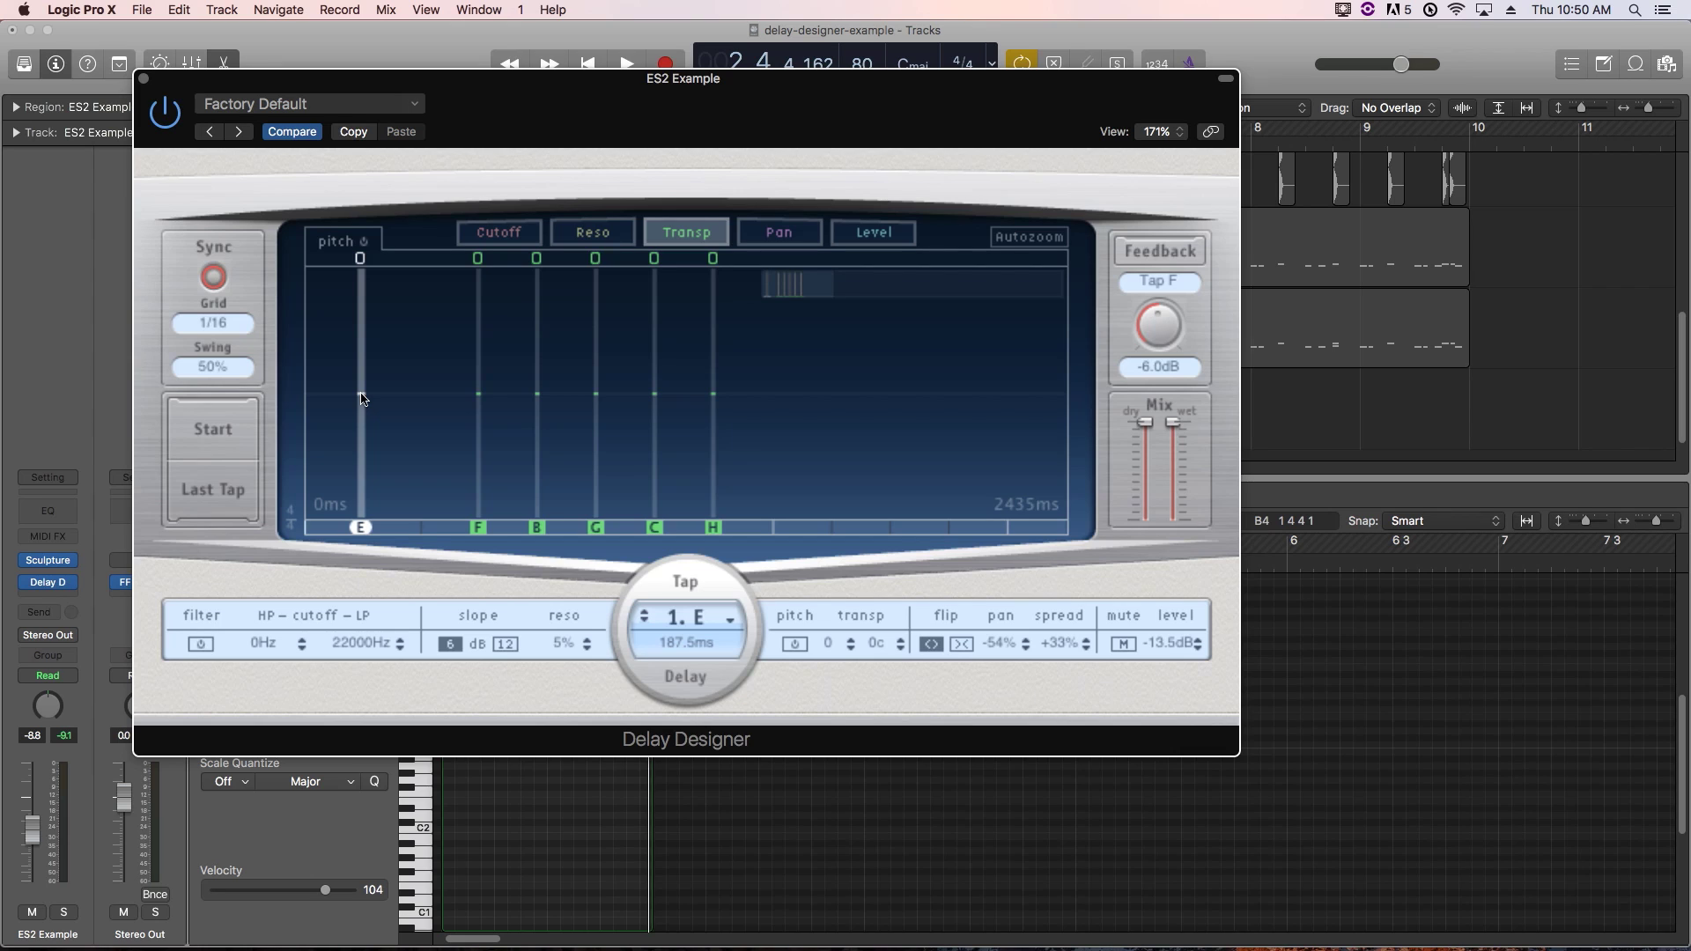
drag(361, 398, 361, 259)
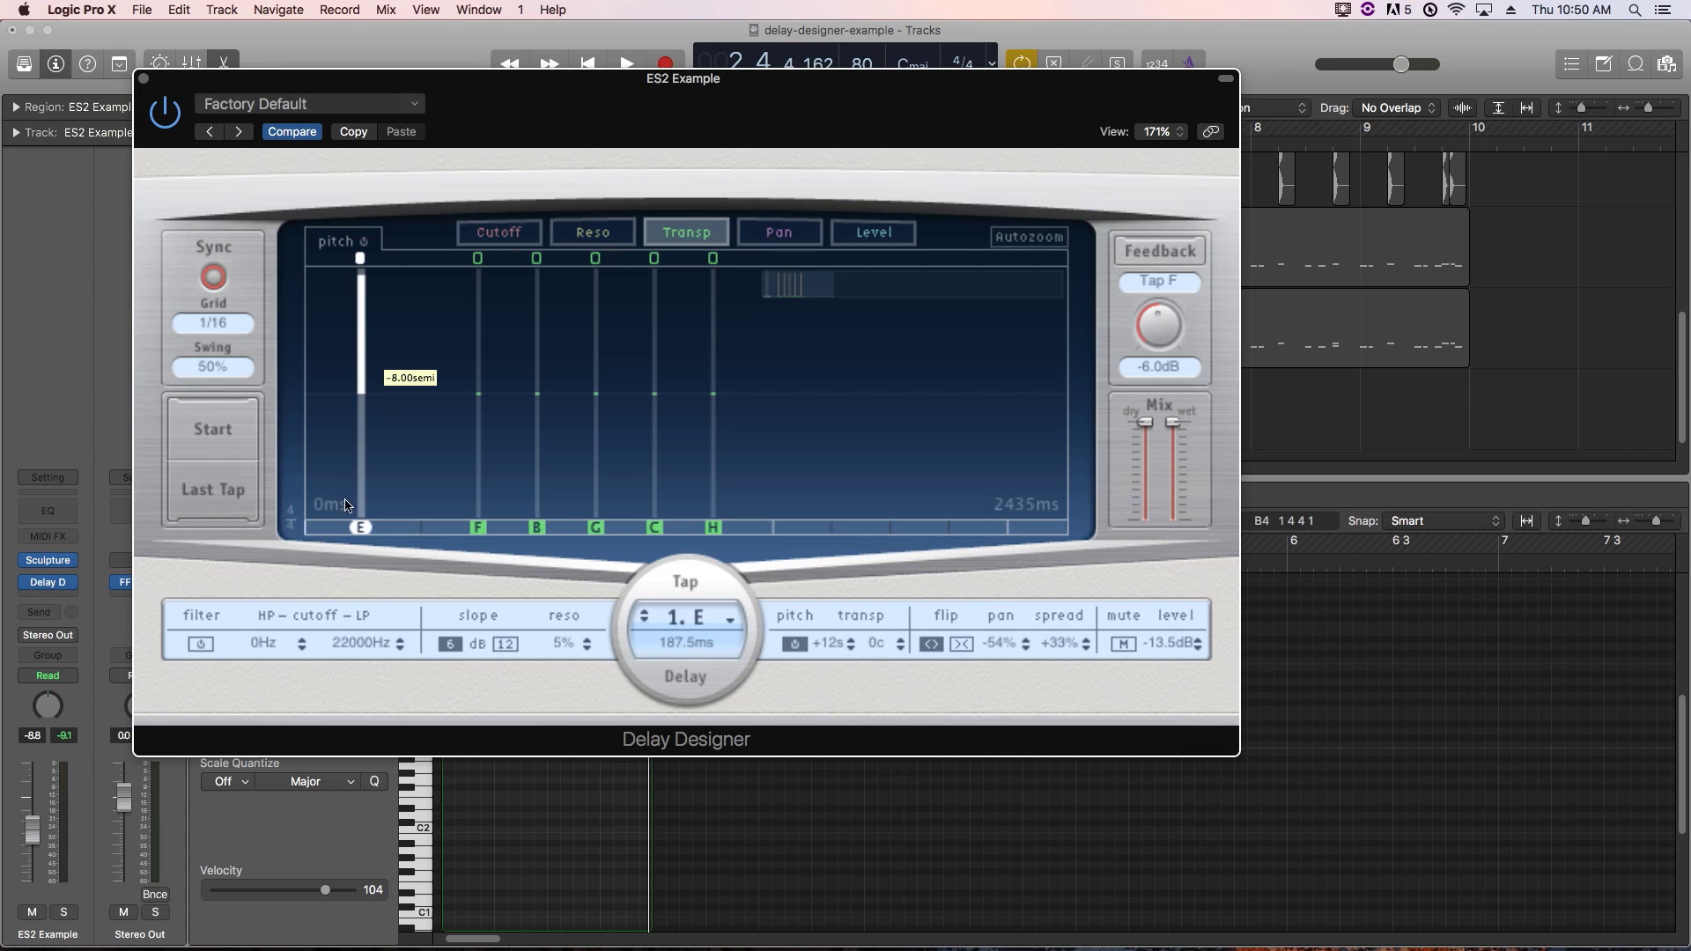
drag(346, 506, 351, 236)
key(space)
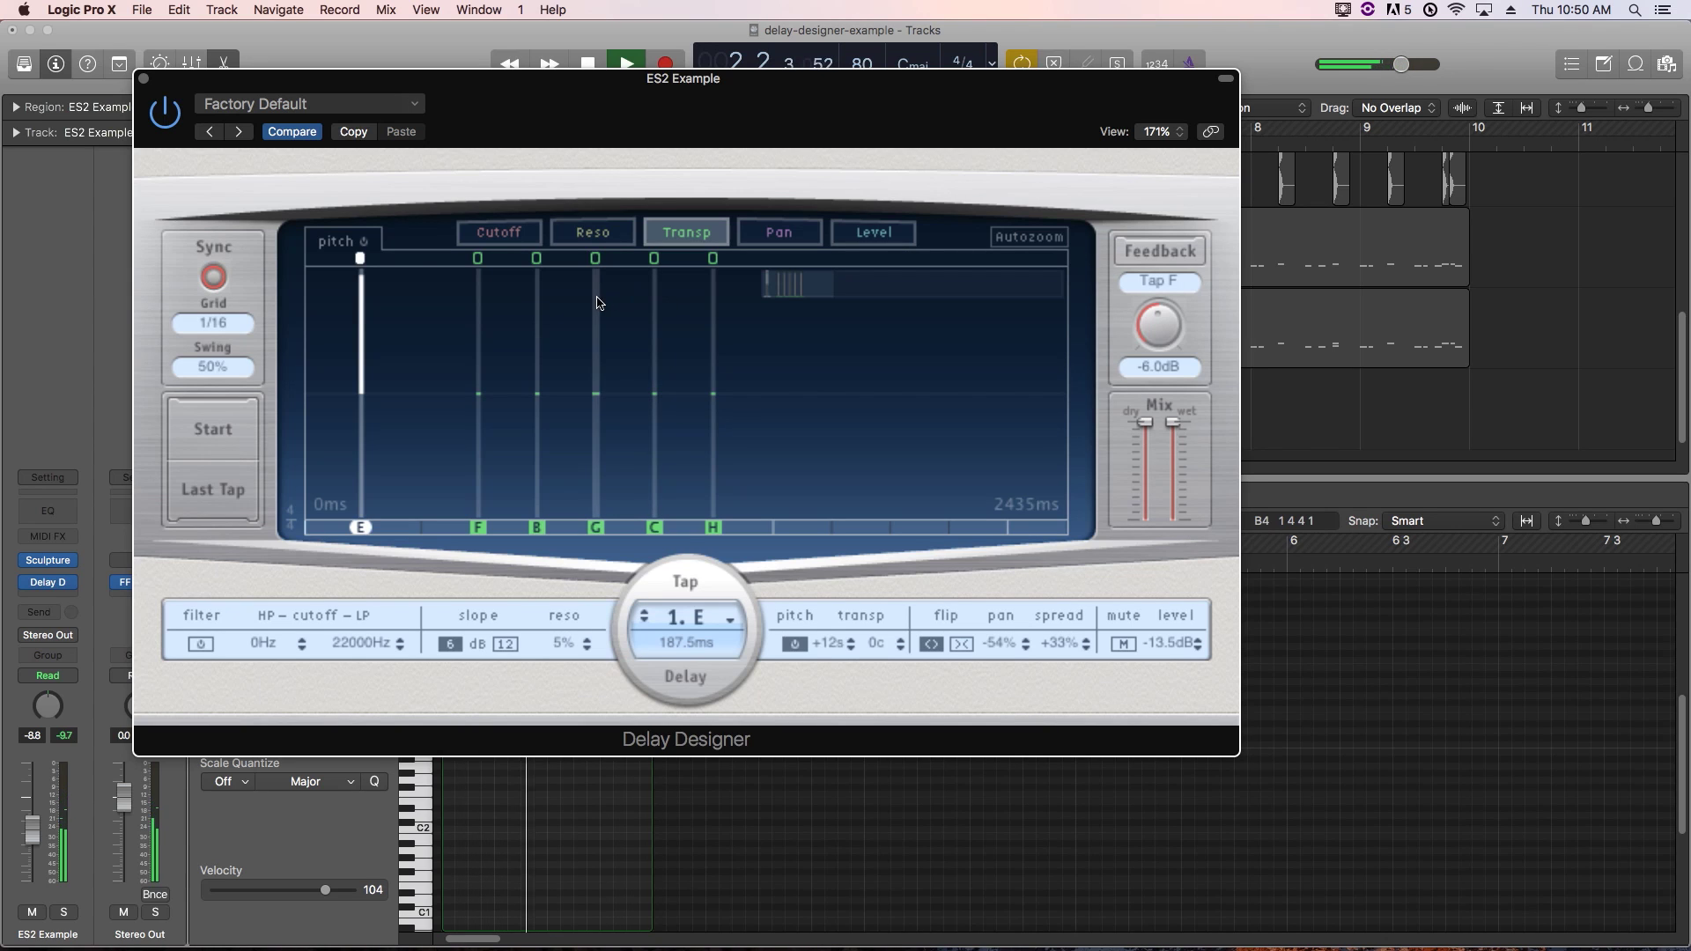
key(space)
Transpose tap C down 2 semitones and raise tap H by 1 semitone during playback
click(477, 308)
key(space)
drag(654, 394, 654, 418)
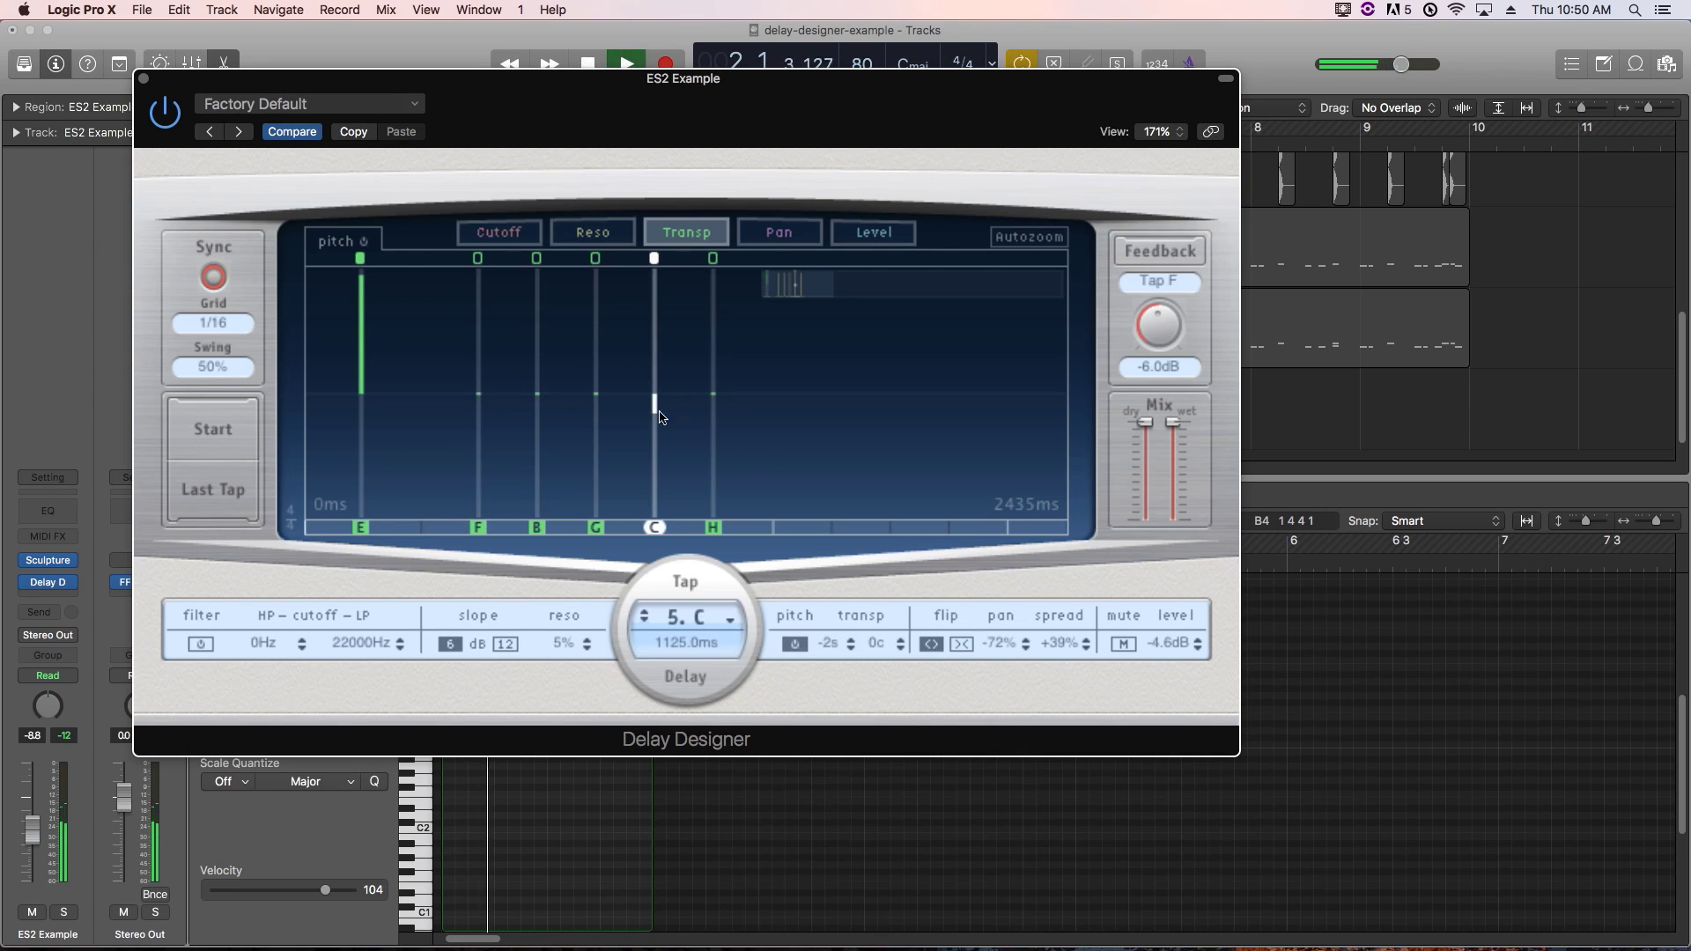
click(713, 395)
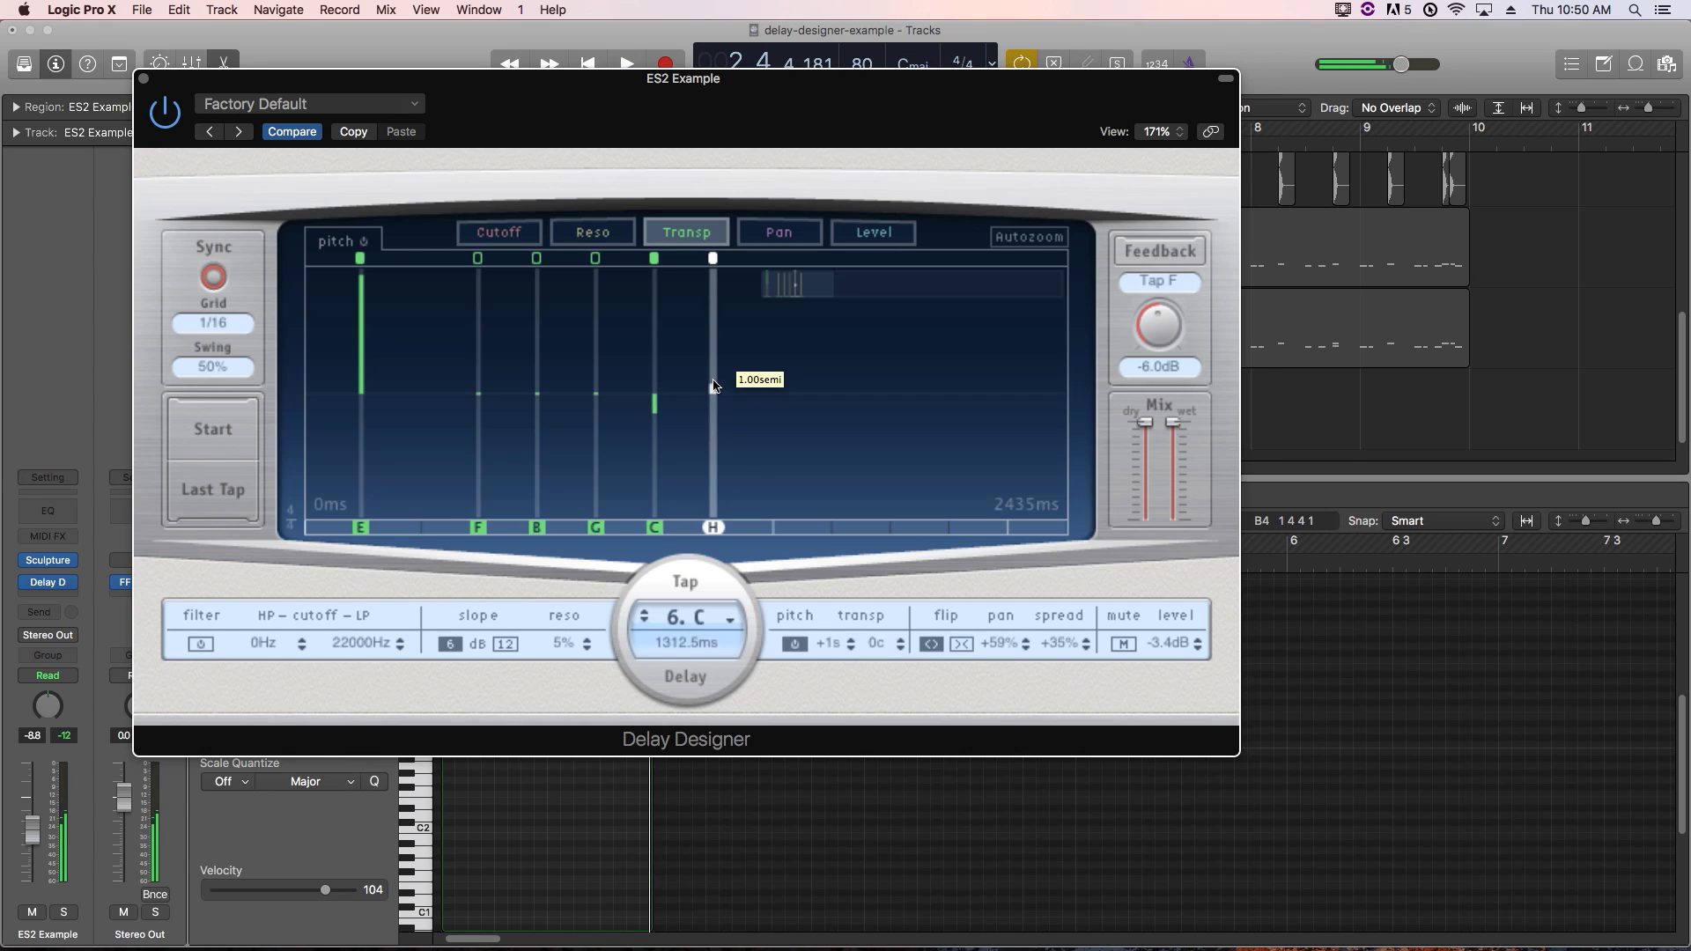
drag(714, 385, 716, 385)
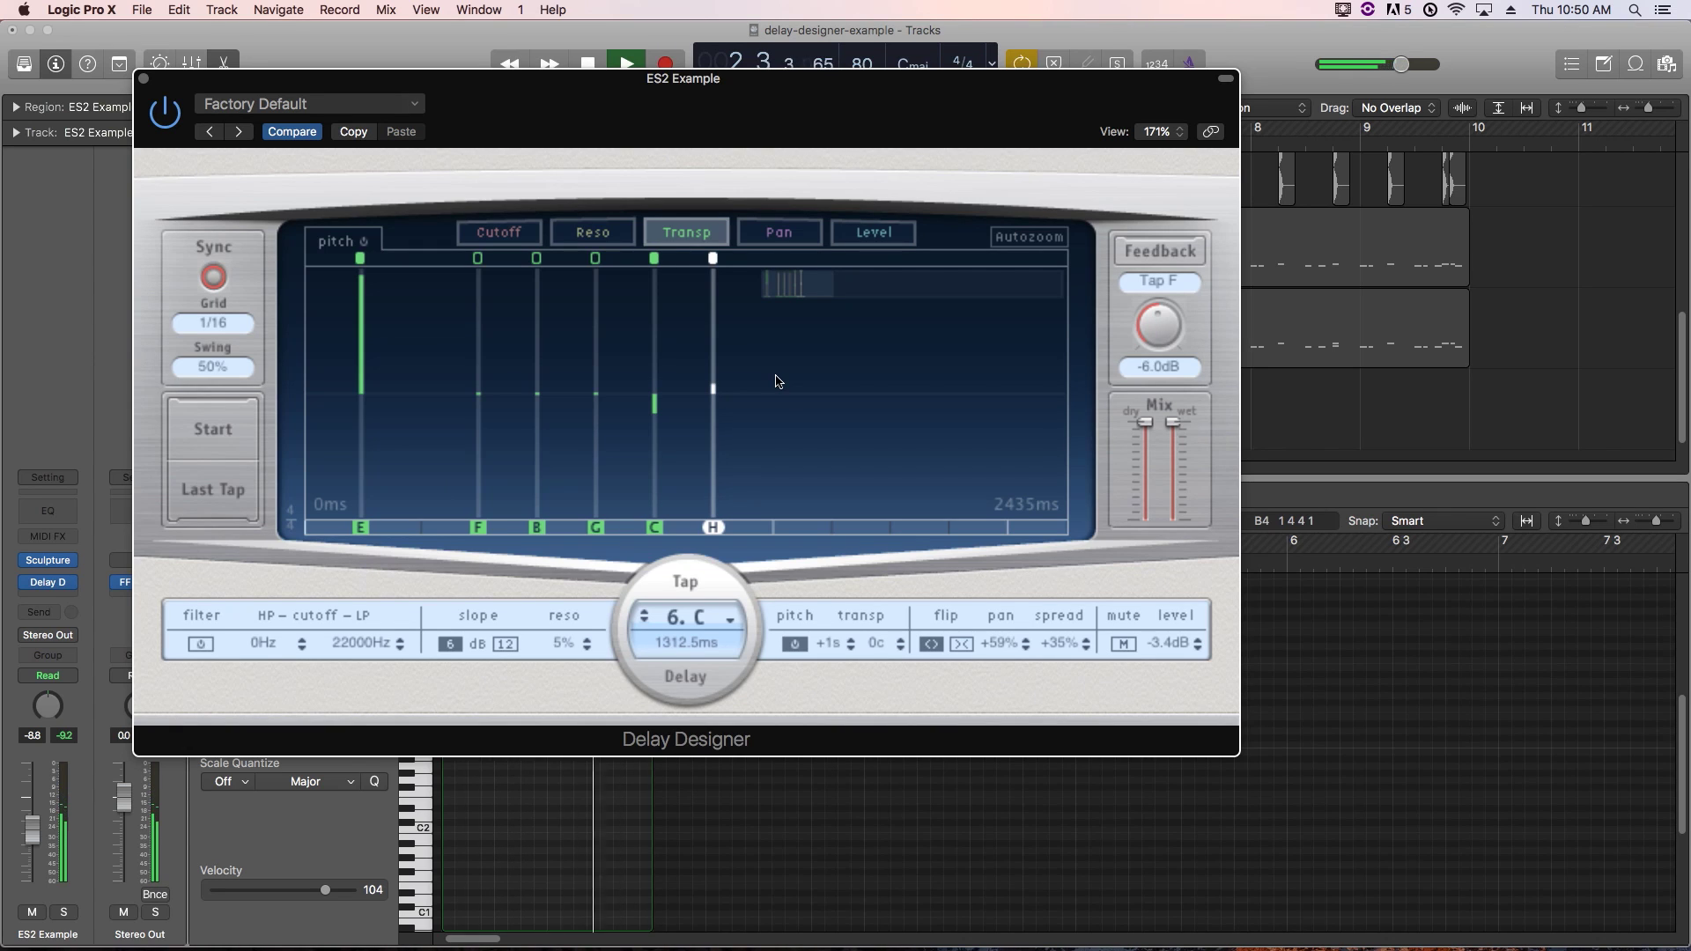
key(space)
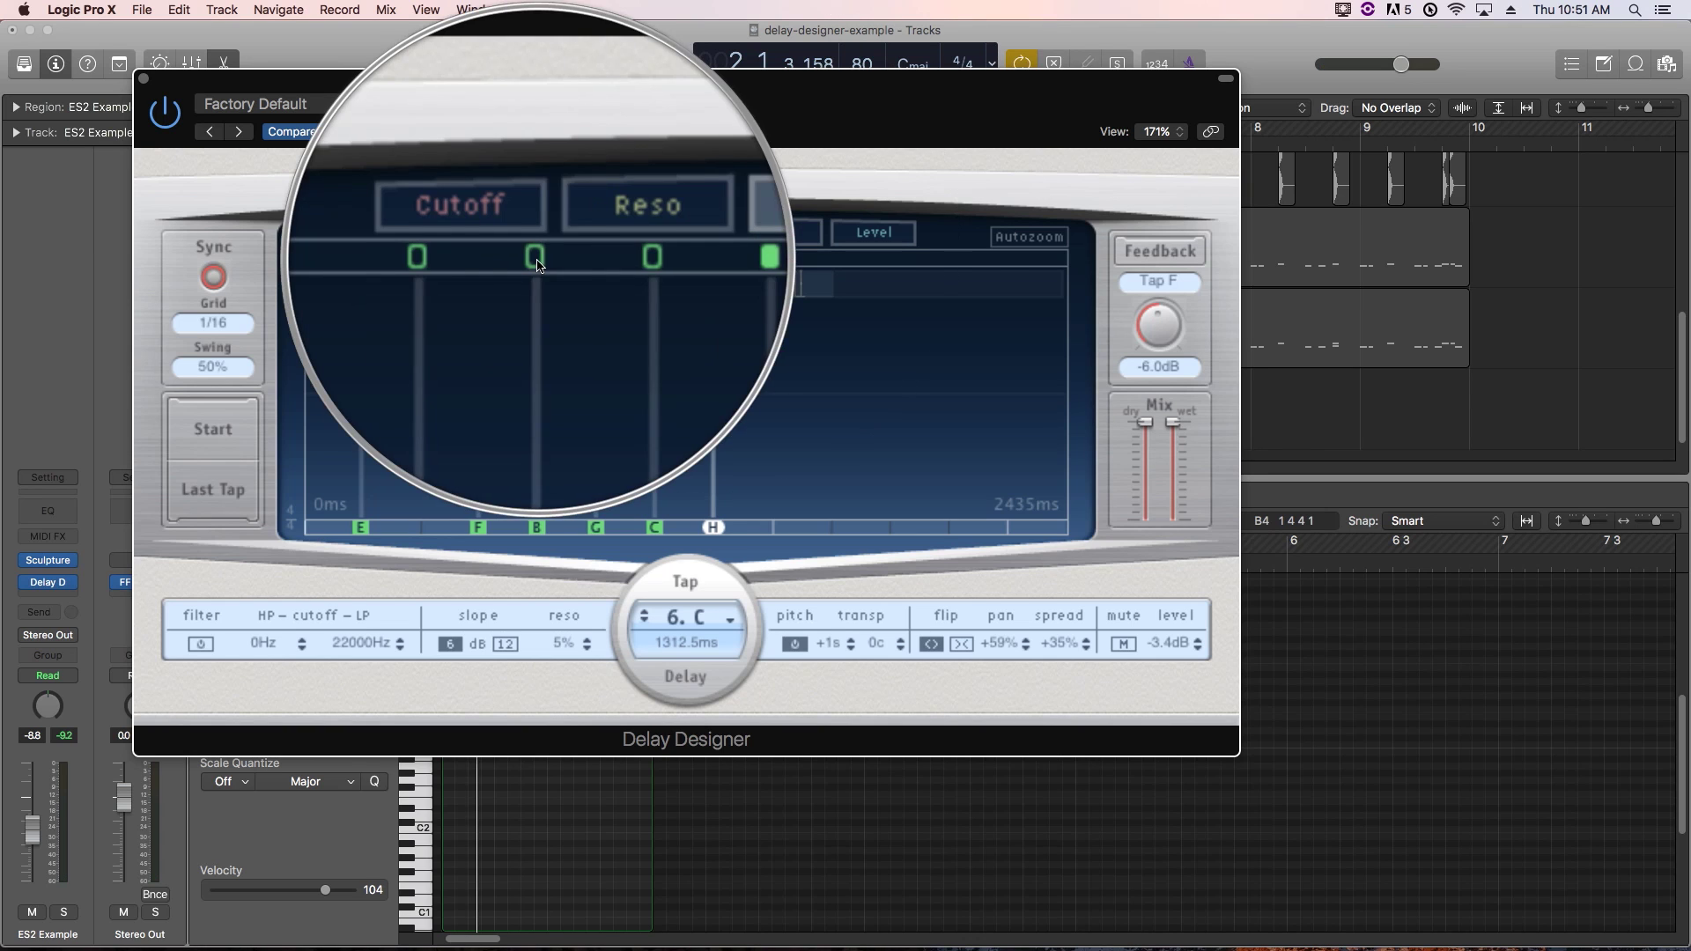
click(537, 261)
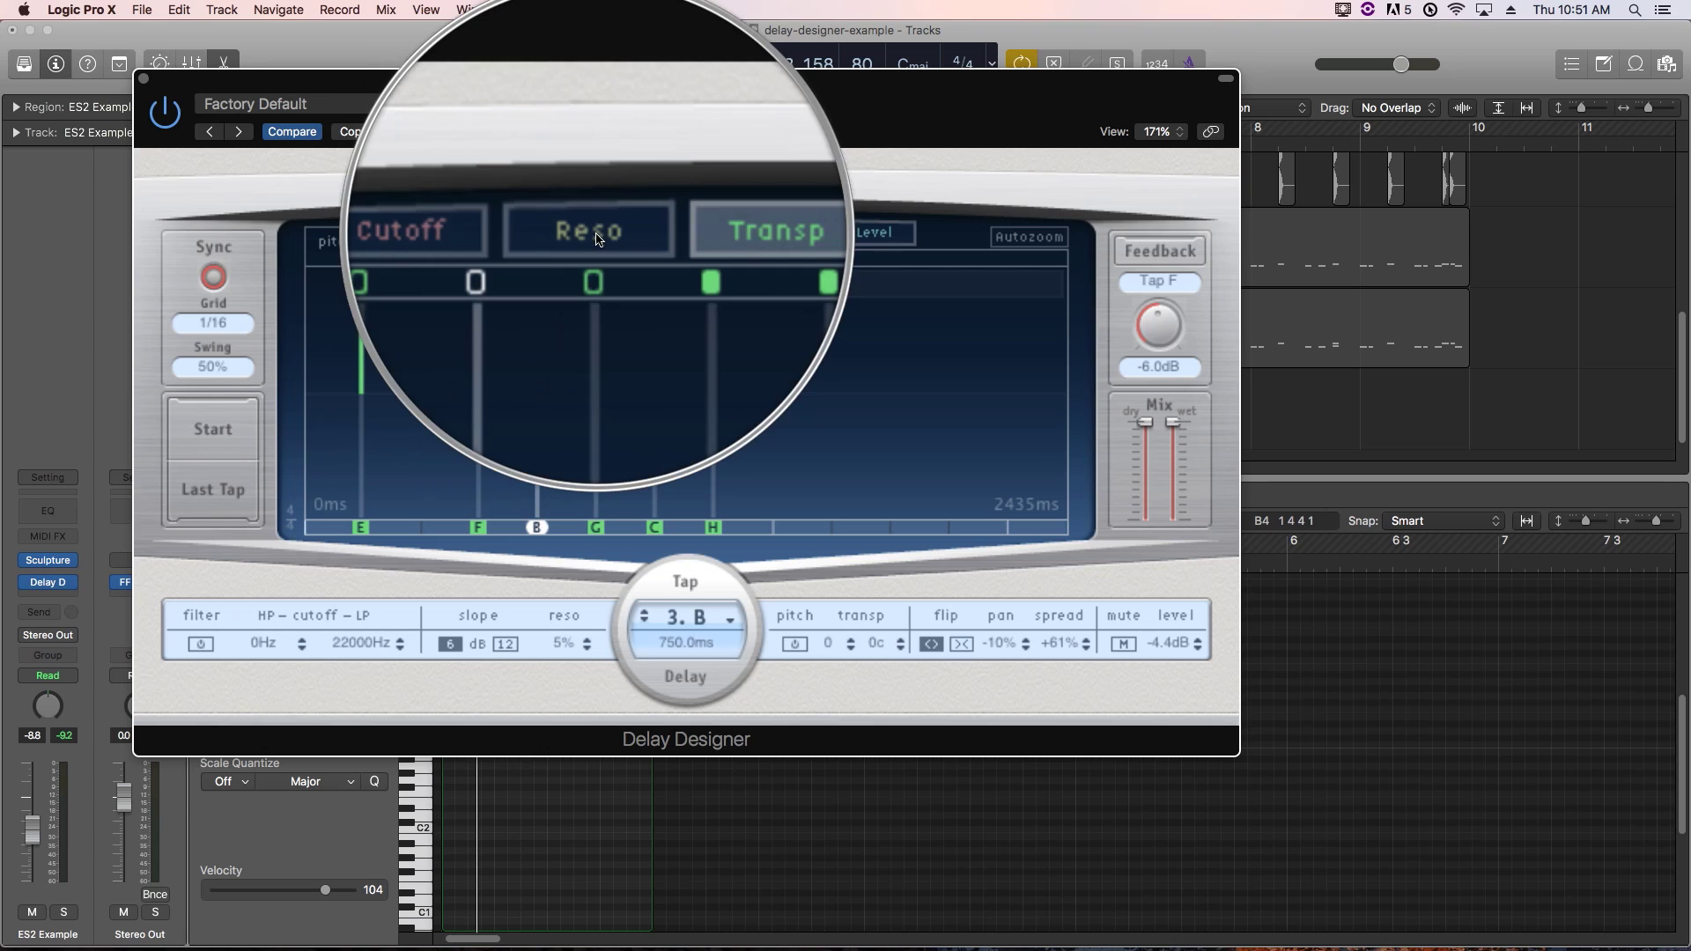
Narrow taps E and F's filter ranges, with tap F's low-pass at 4450 Hz
click(508, 239)
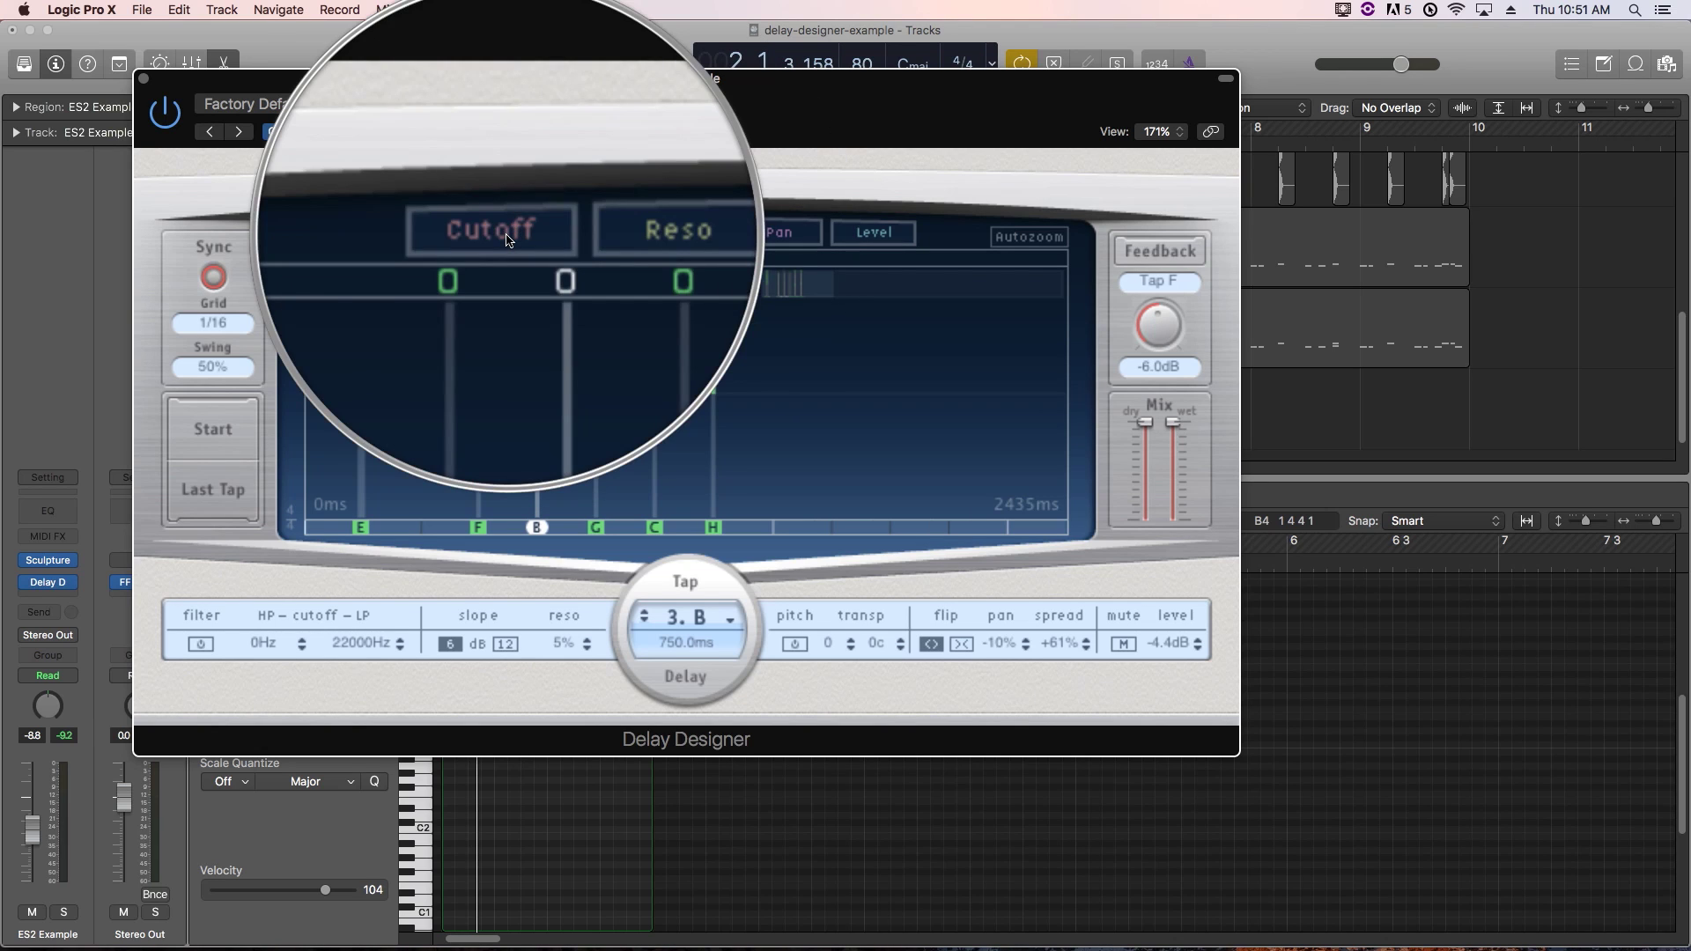
click(508, 233)
drag(362, 275, 363, 349)
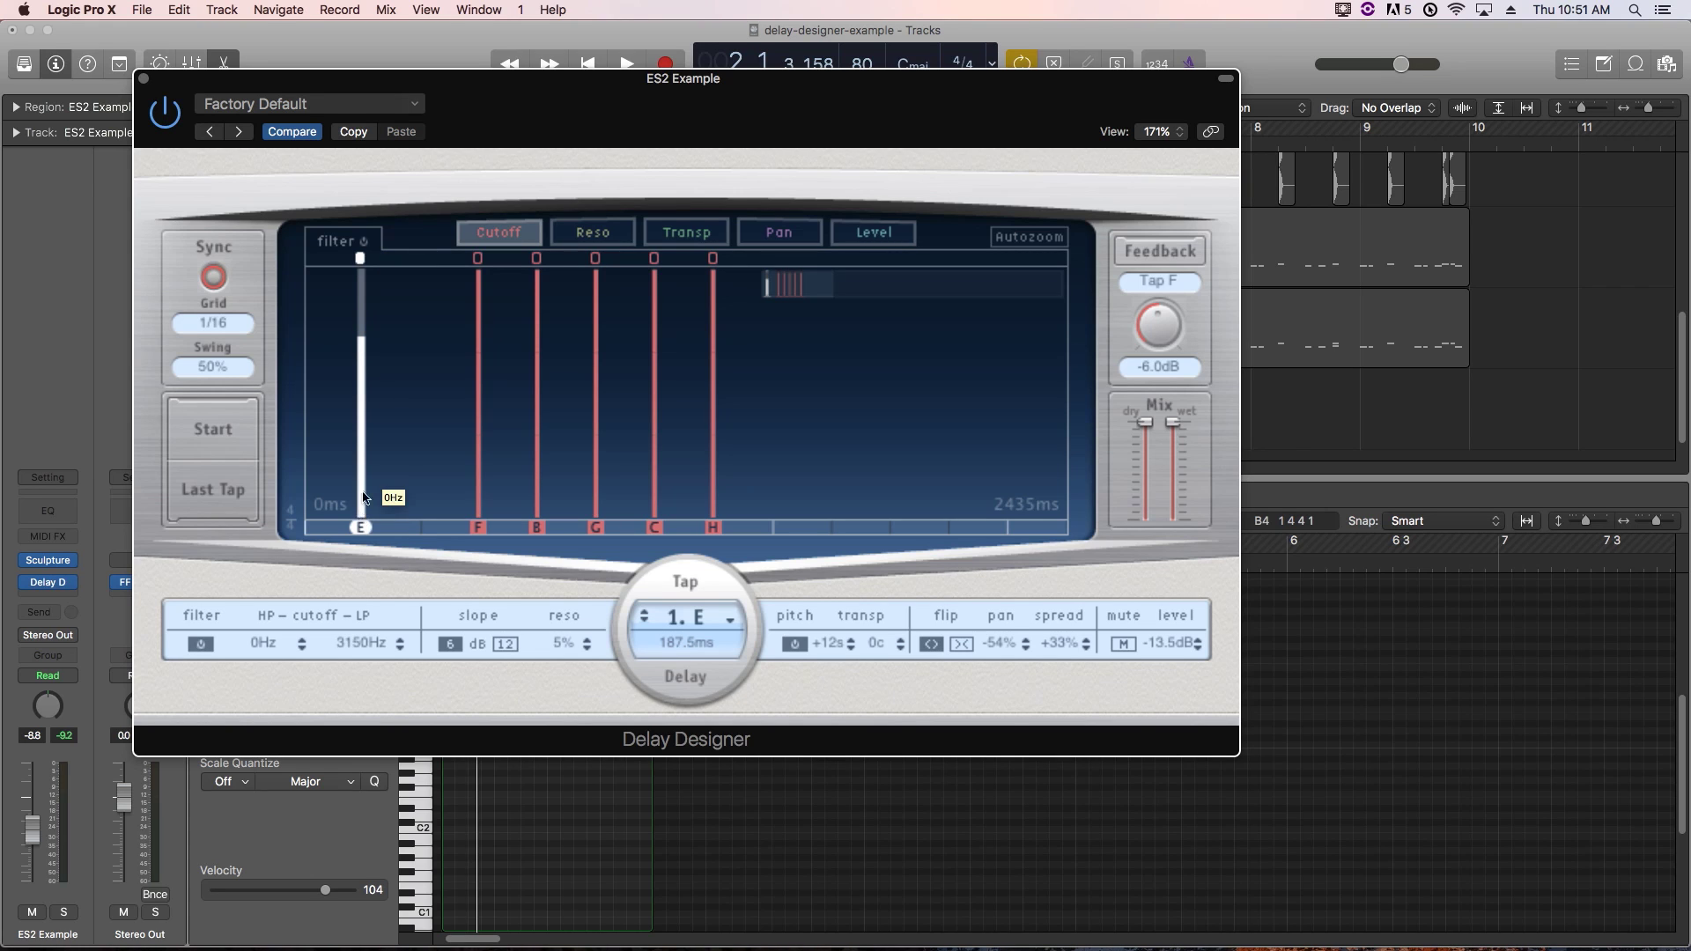
drag(366, 497, 367, 458)
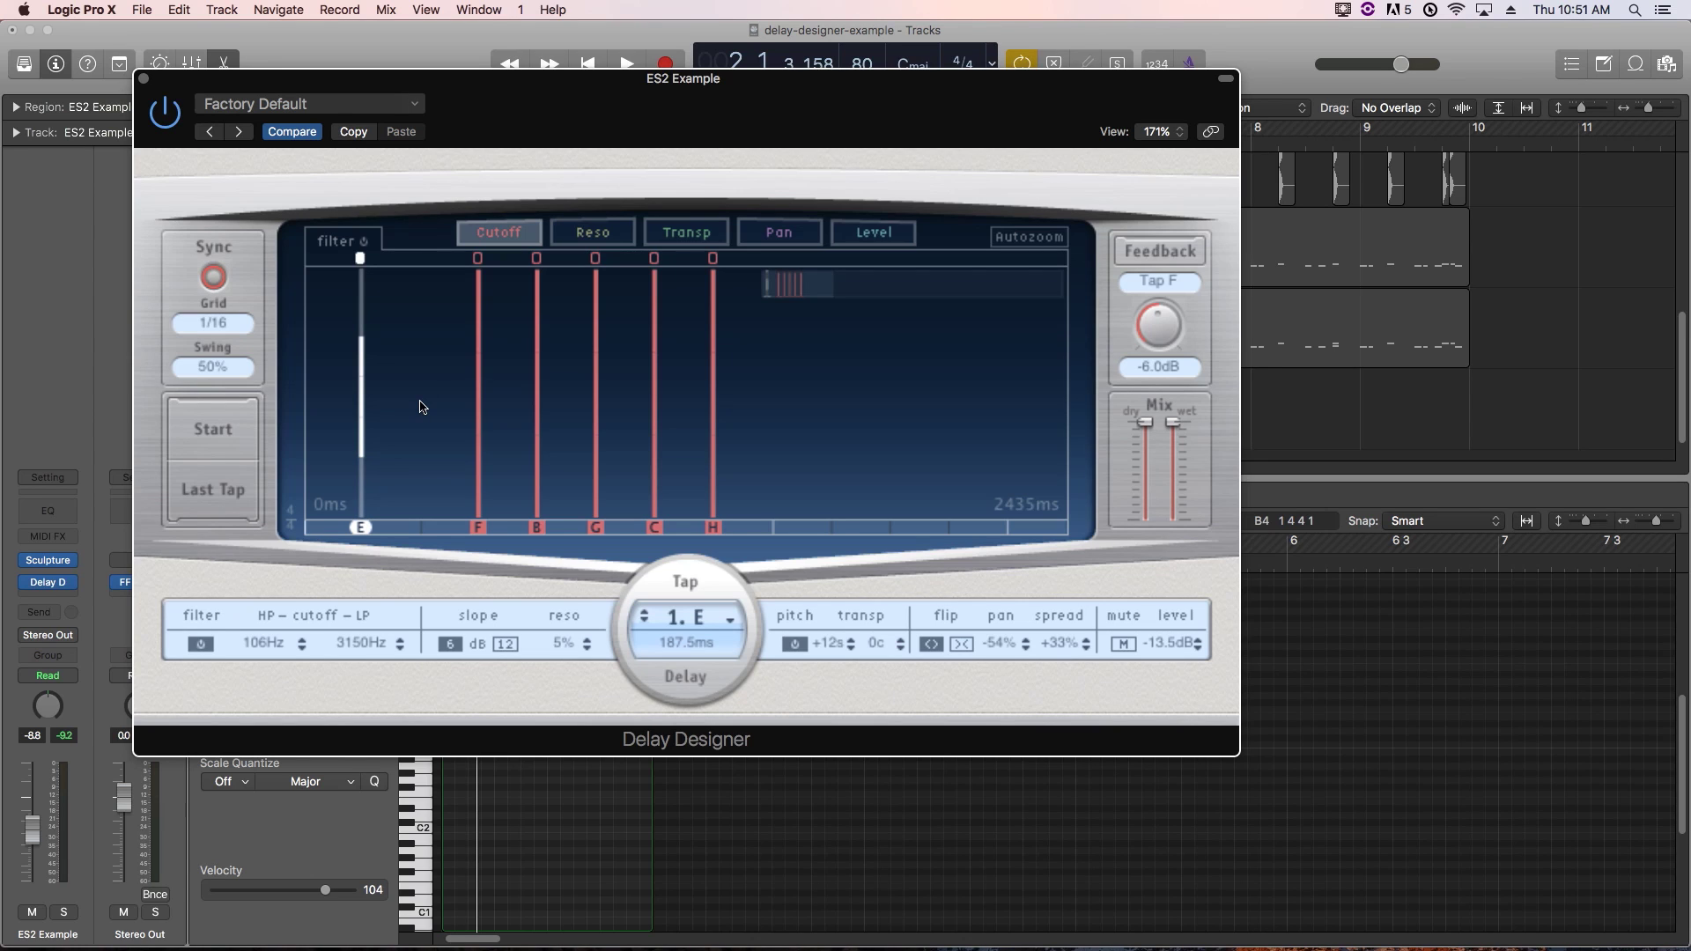
drag(480, 278, 477, 337)
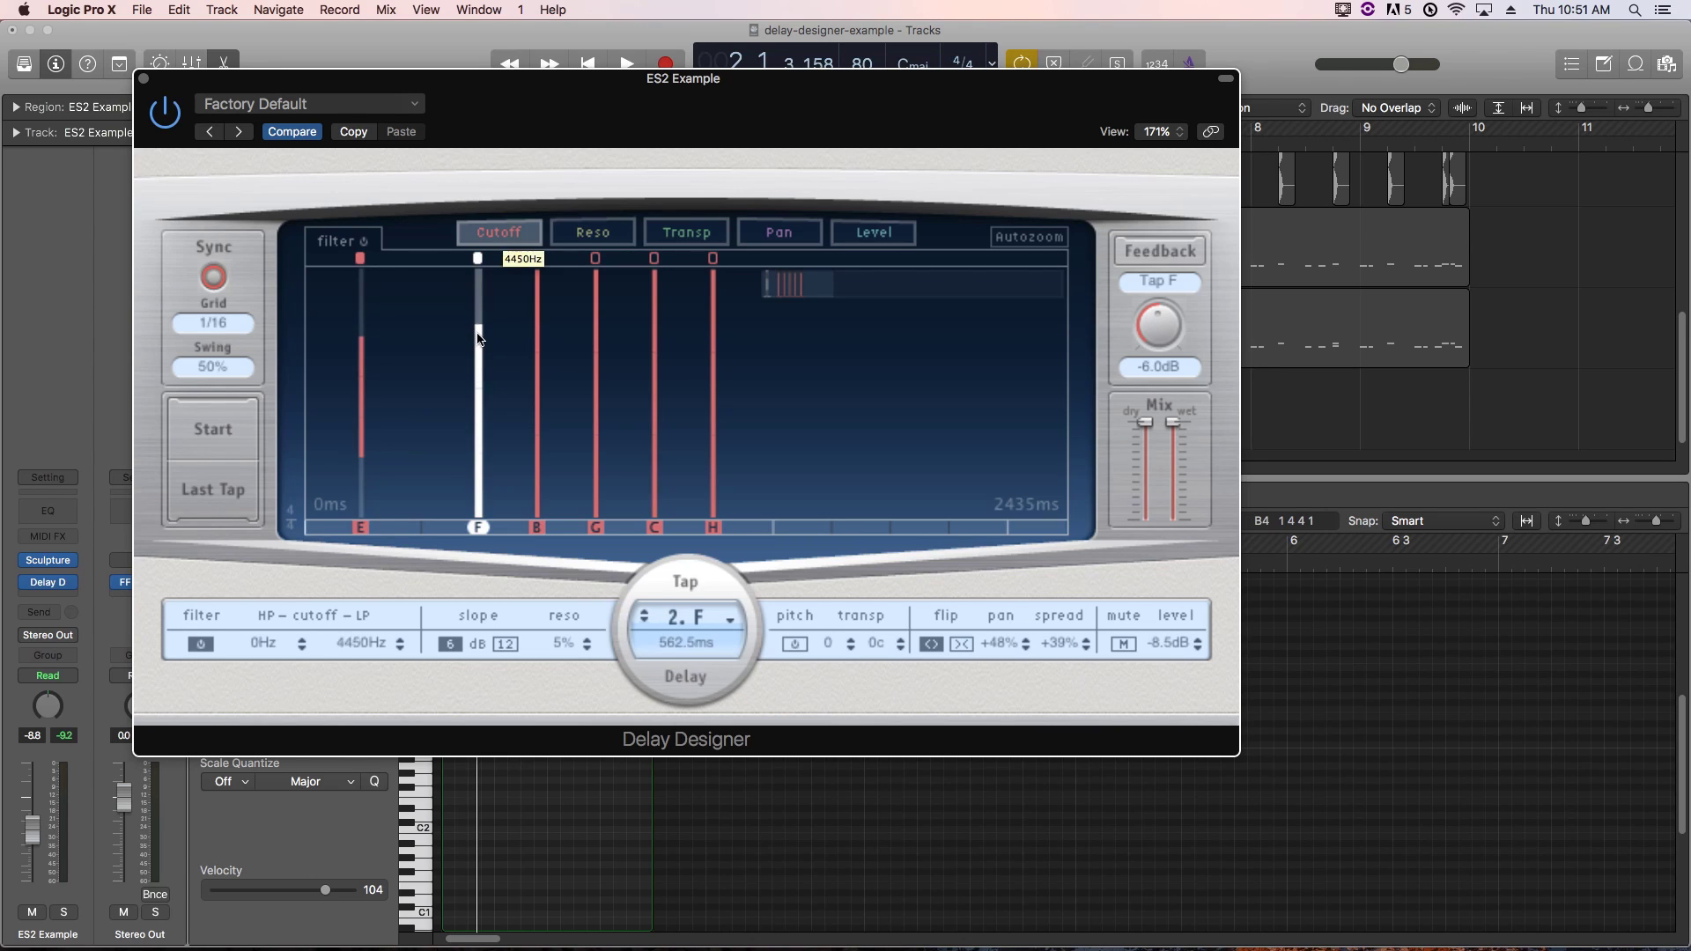
drag(478, 518, 489, 423)
Narrow taps B and G's filters, tap G at 35.5 Hz high-pass and 1420 Hz low-pass, then audition
drag(536, 275, 538, 384)
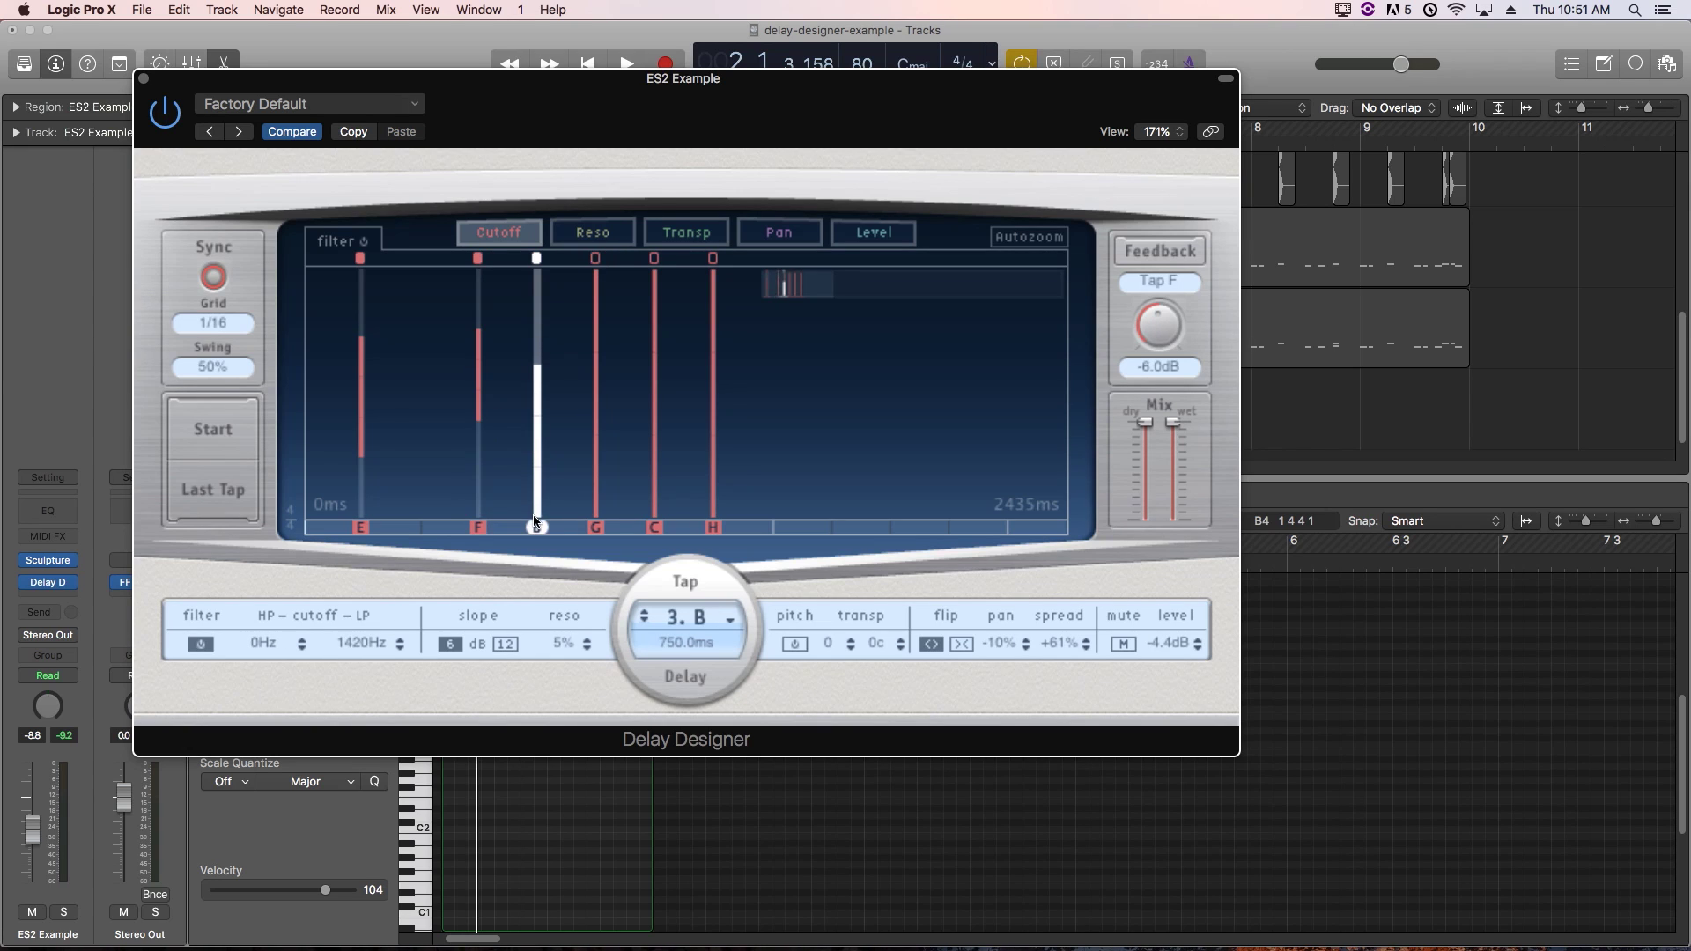
drag(543, 485, 542, 472)
drag(595, 273, 596, 365)
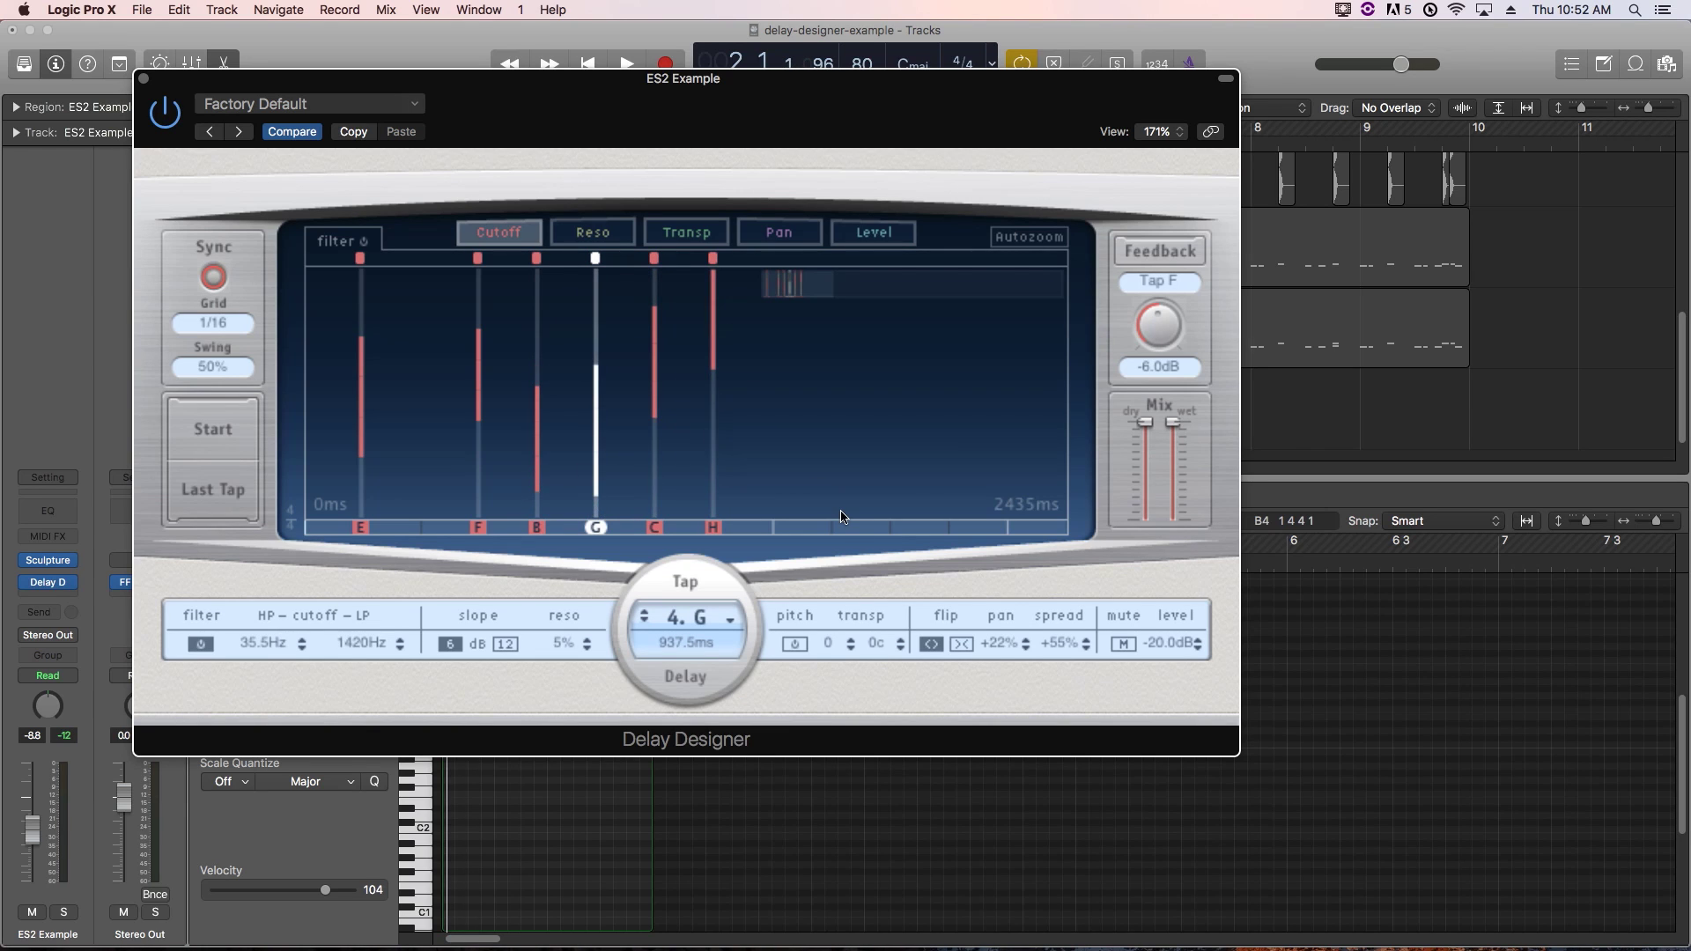
key(space)
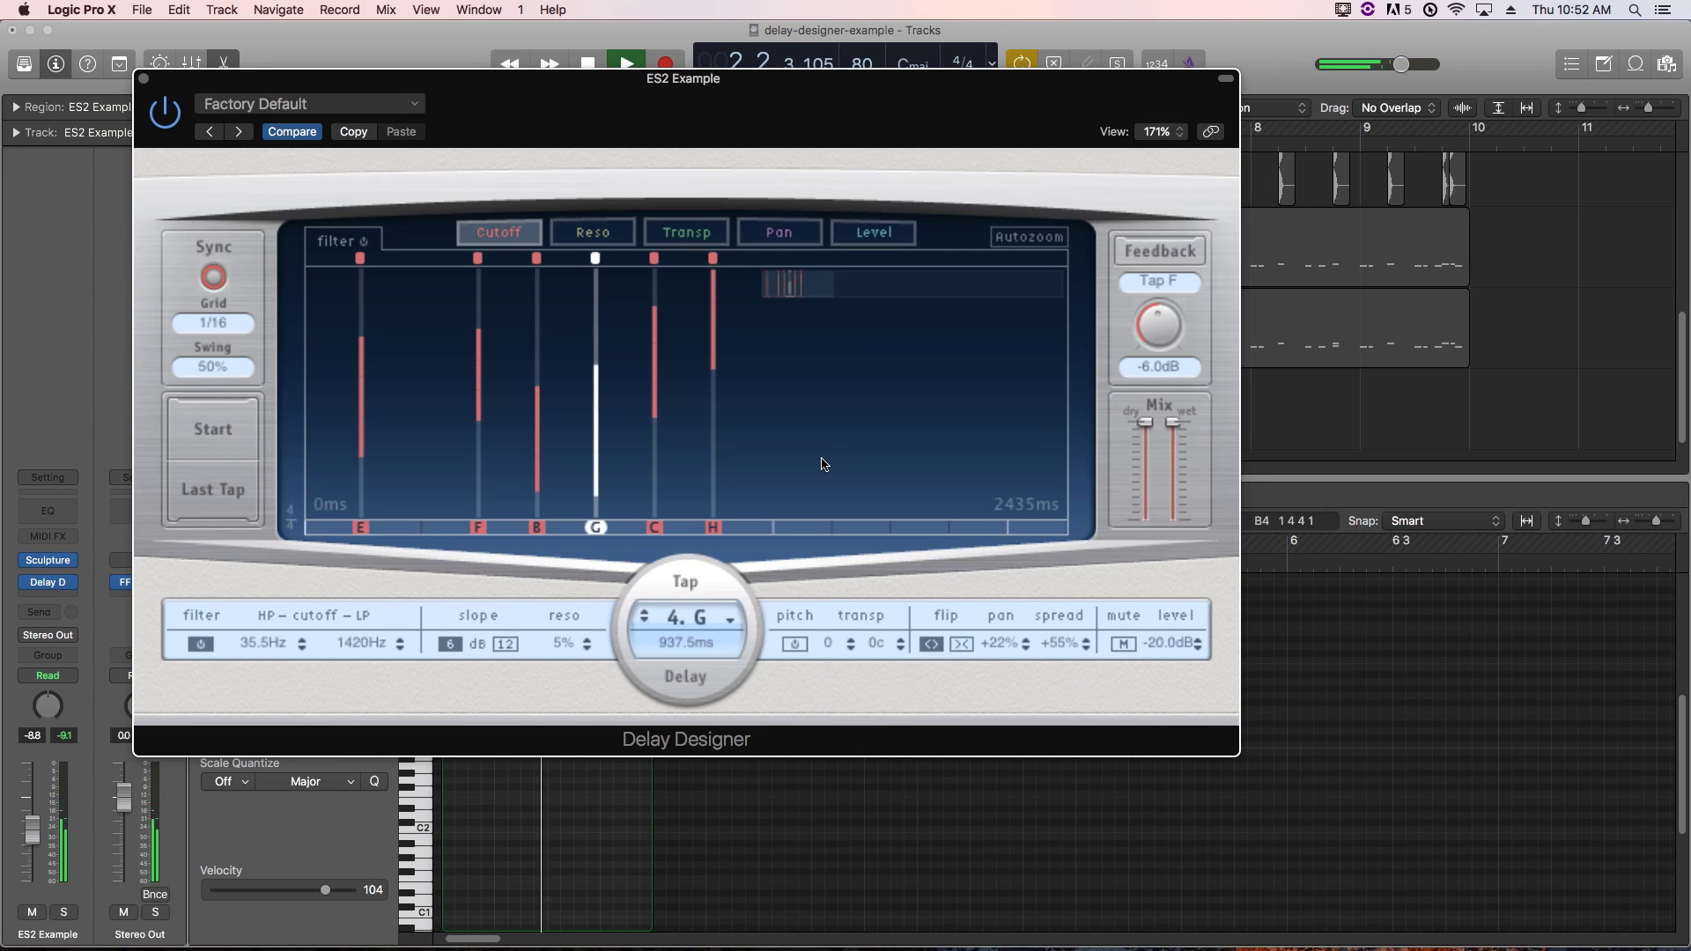
key(space)
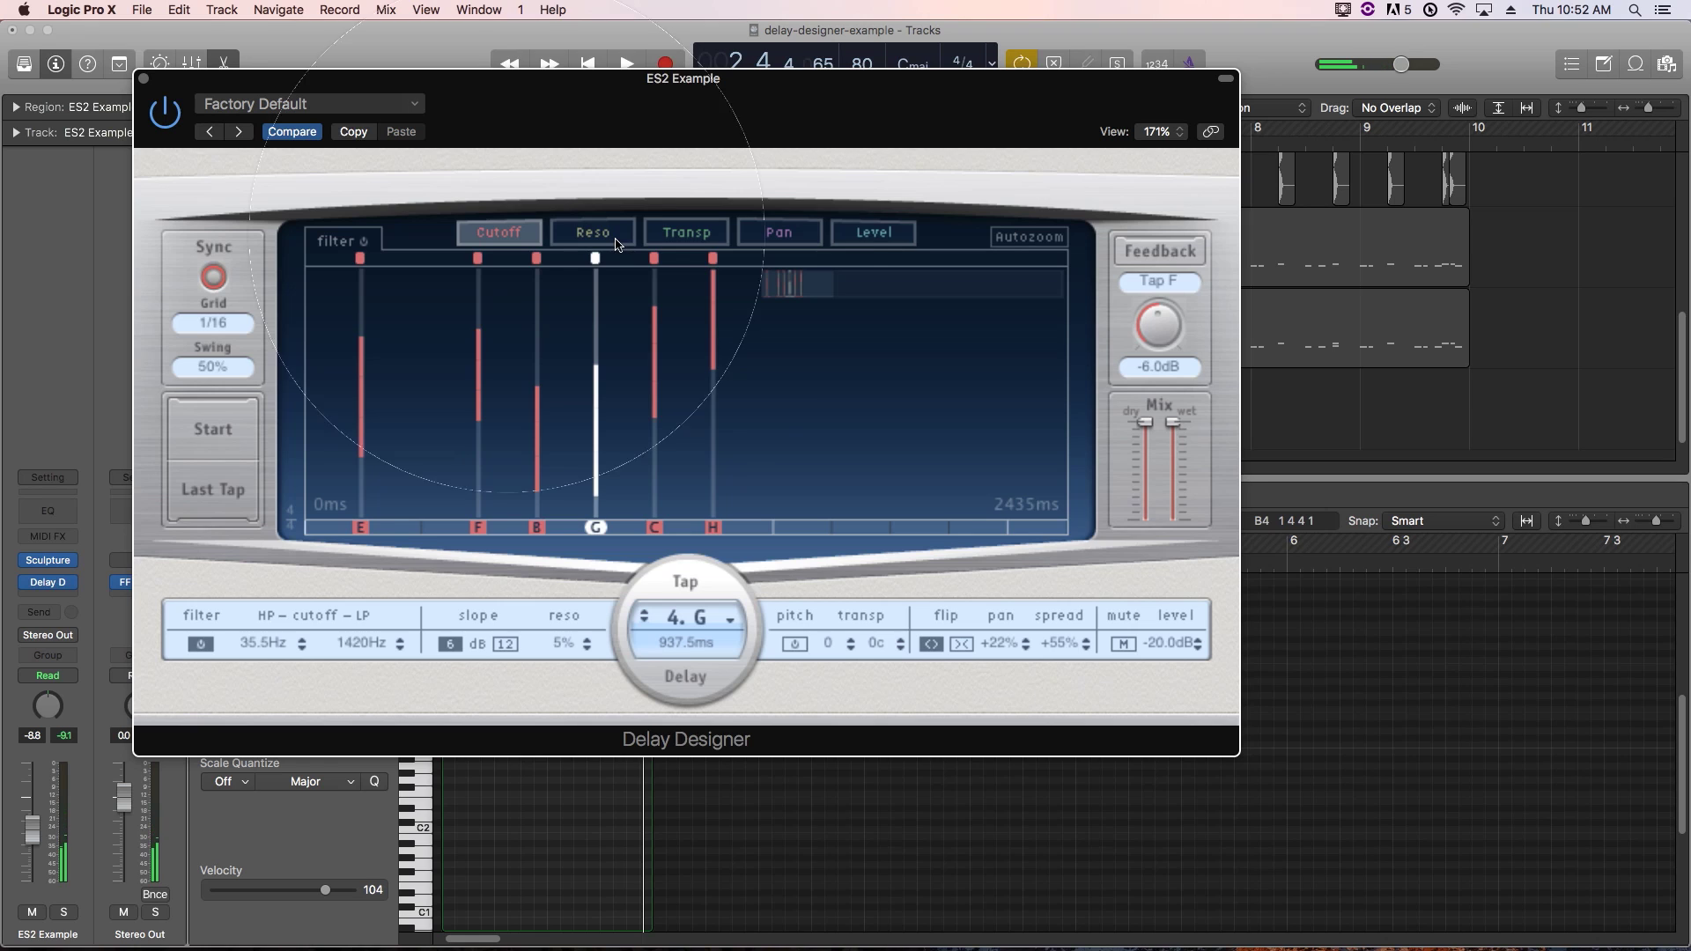
Shift Sculpture's Material pad toward inner loss
click(617, 245)
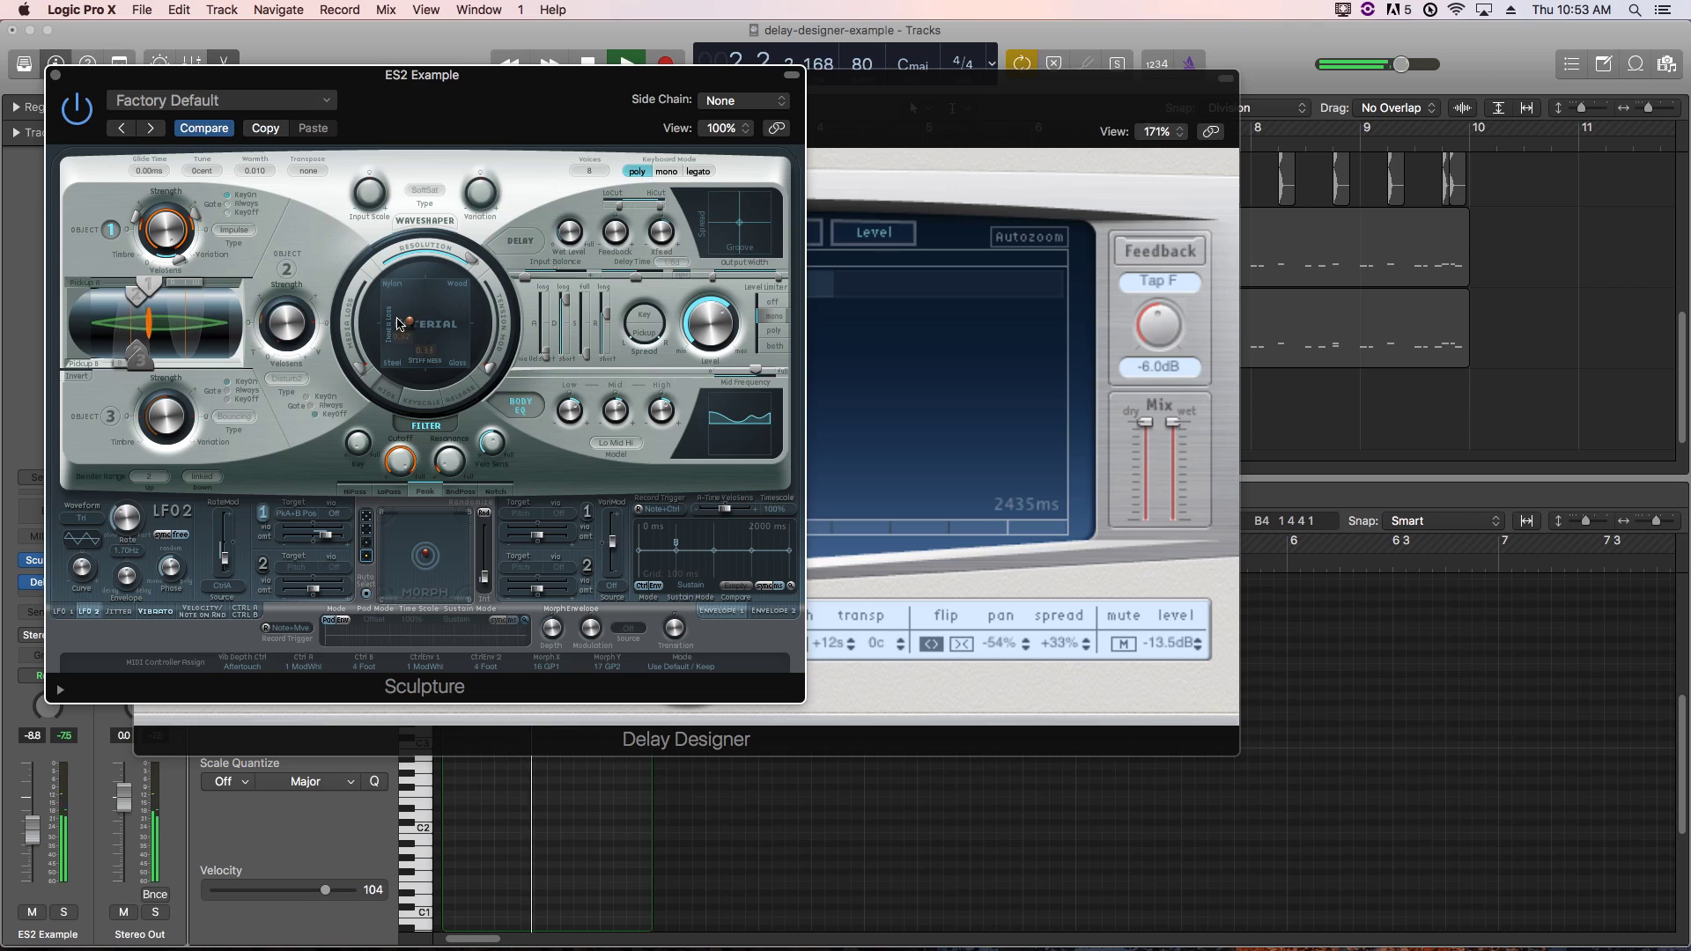
mouse_move(433, 335)
mouse_down()
mouse_move(390, 322)
mouse_move(381, 341)
mouse_up()
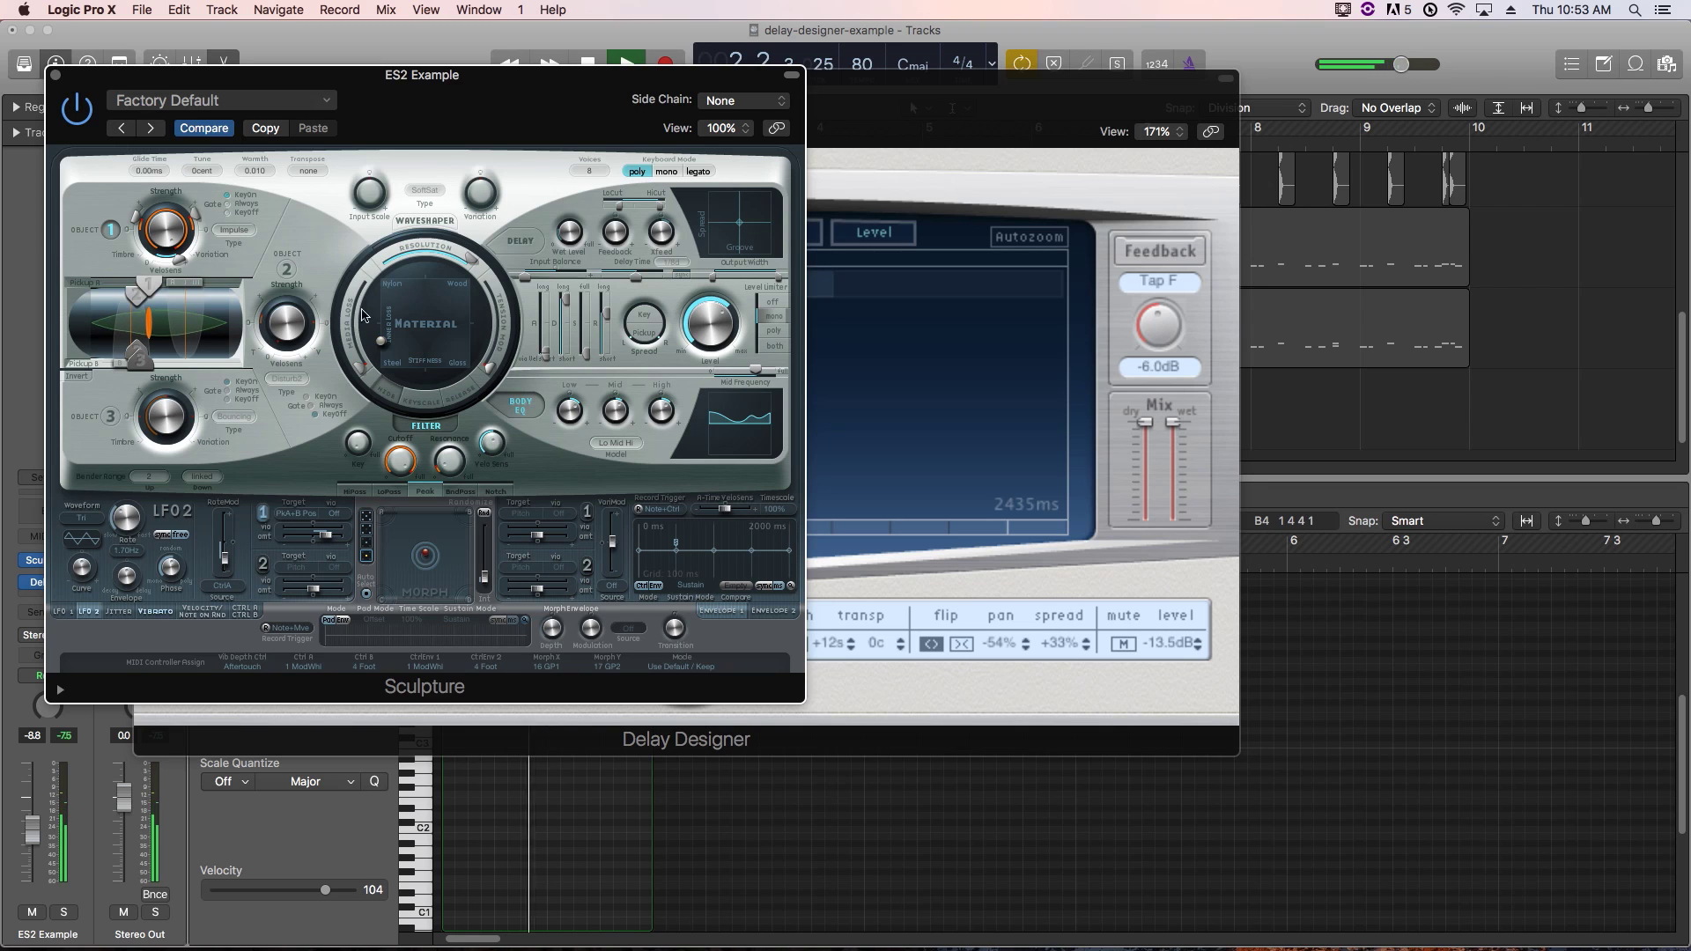
drag(380, 341, 380, 344)
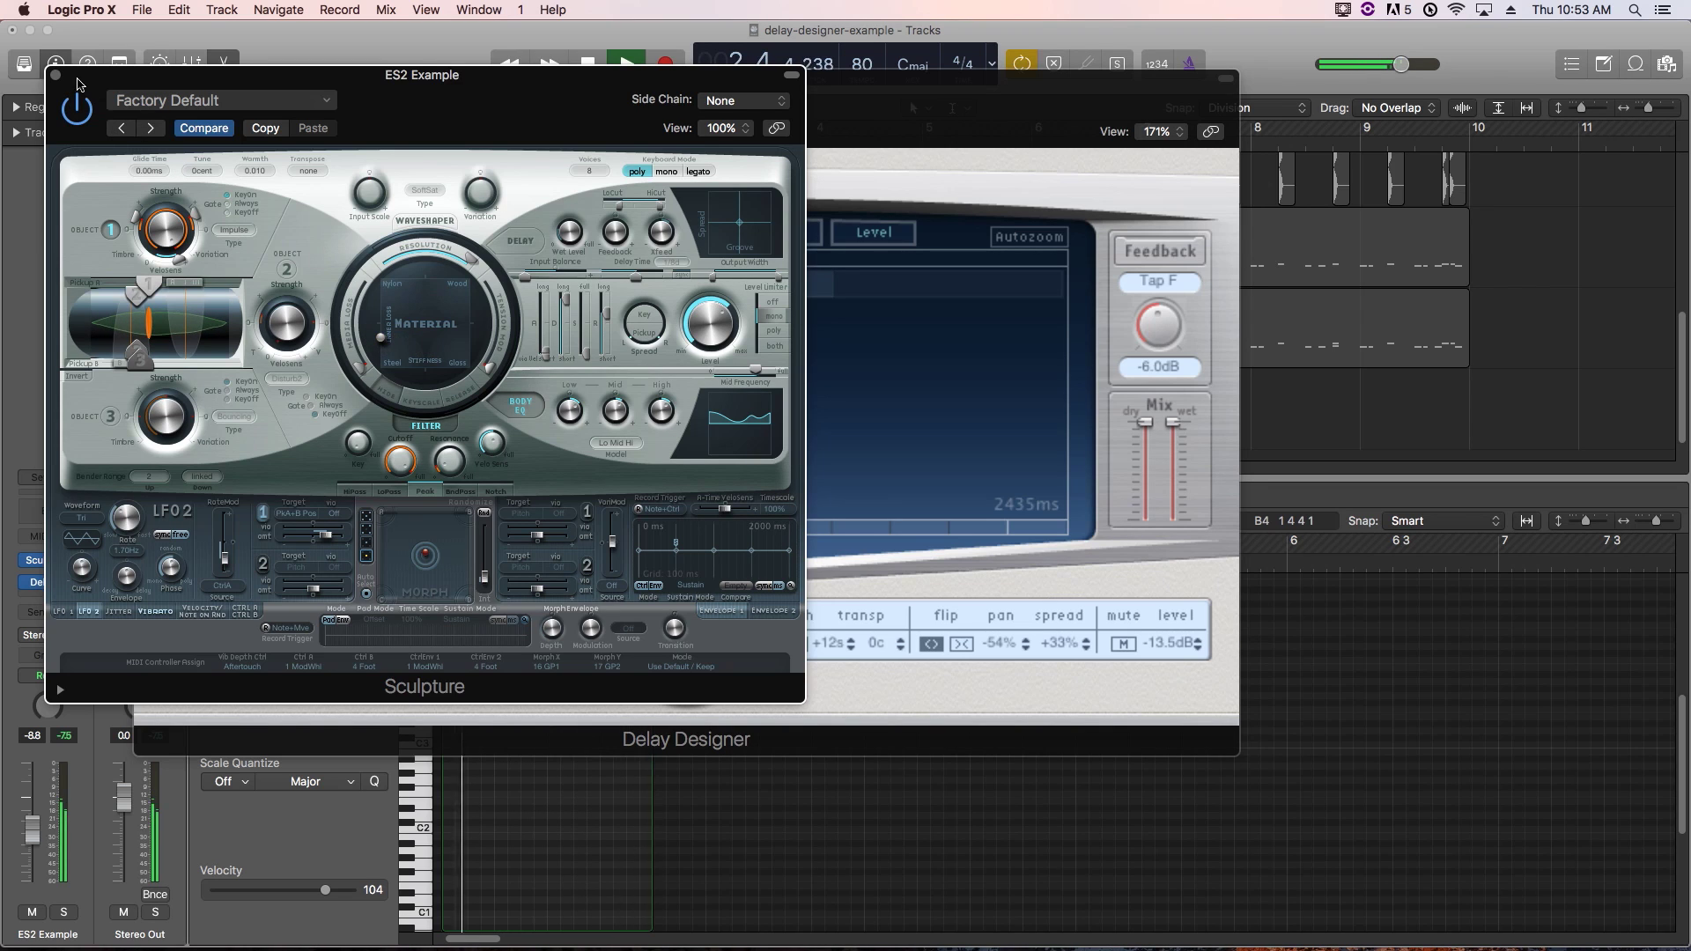
Draw differing resonance amounts across the taps, tap E at 40%, and play it back
click(55, 75)
mouse_move(446, 362)
mouse_down()
mouse_move(537, 335)
mouse_move(652, 401)
mouse_move(714, 326)
mouse_up()
key(space)
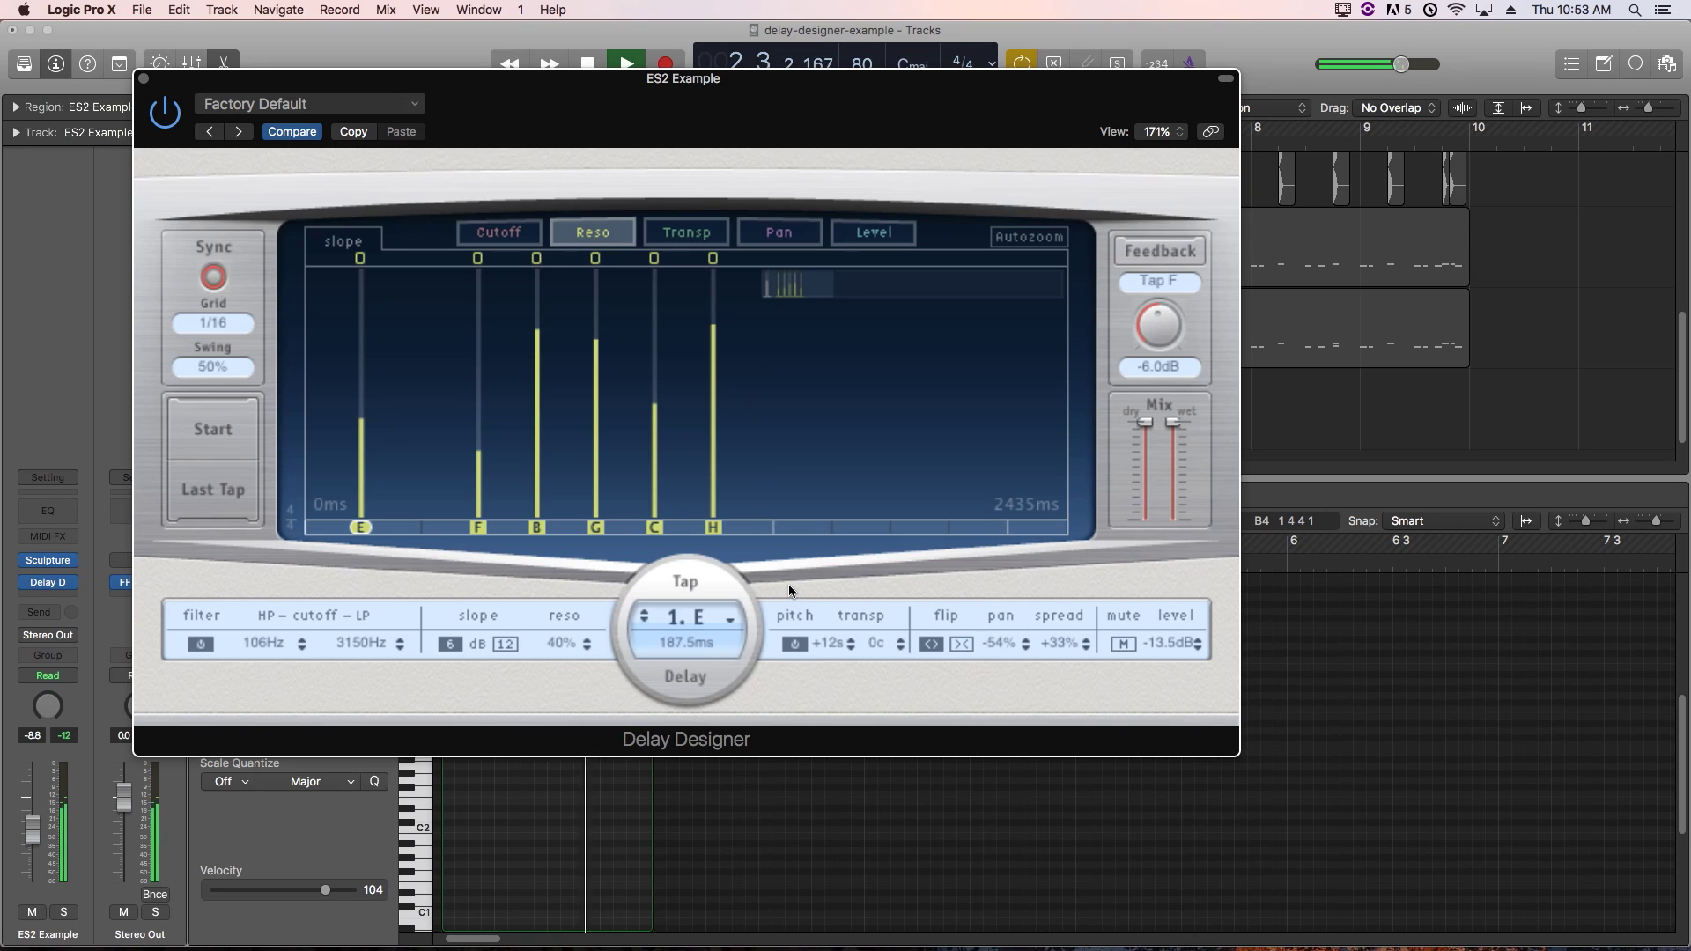
Change the feedback tap from tap F to tap B in Level view
key(space)
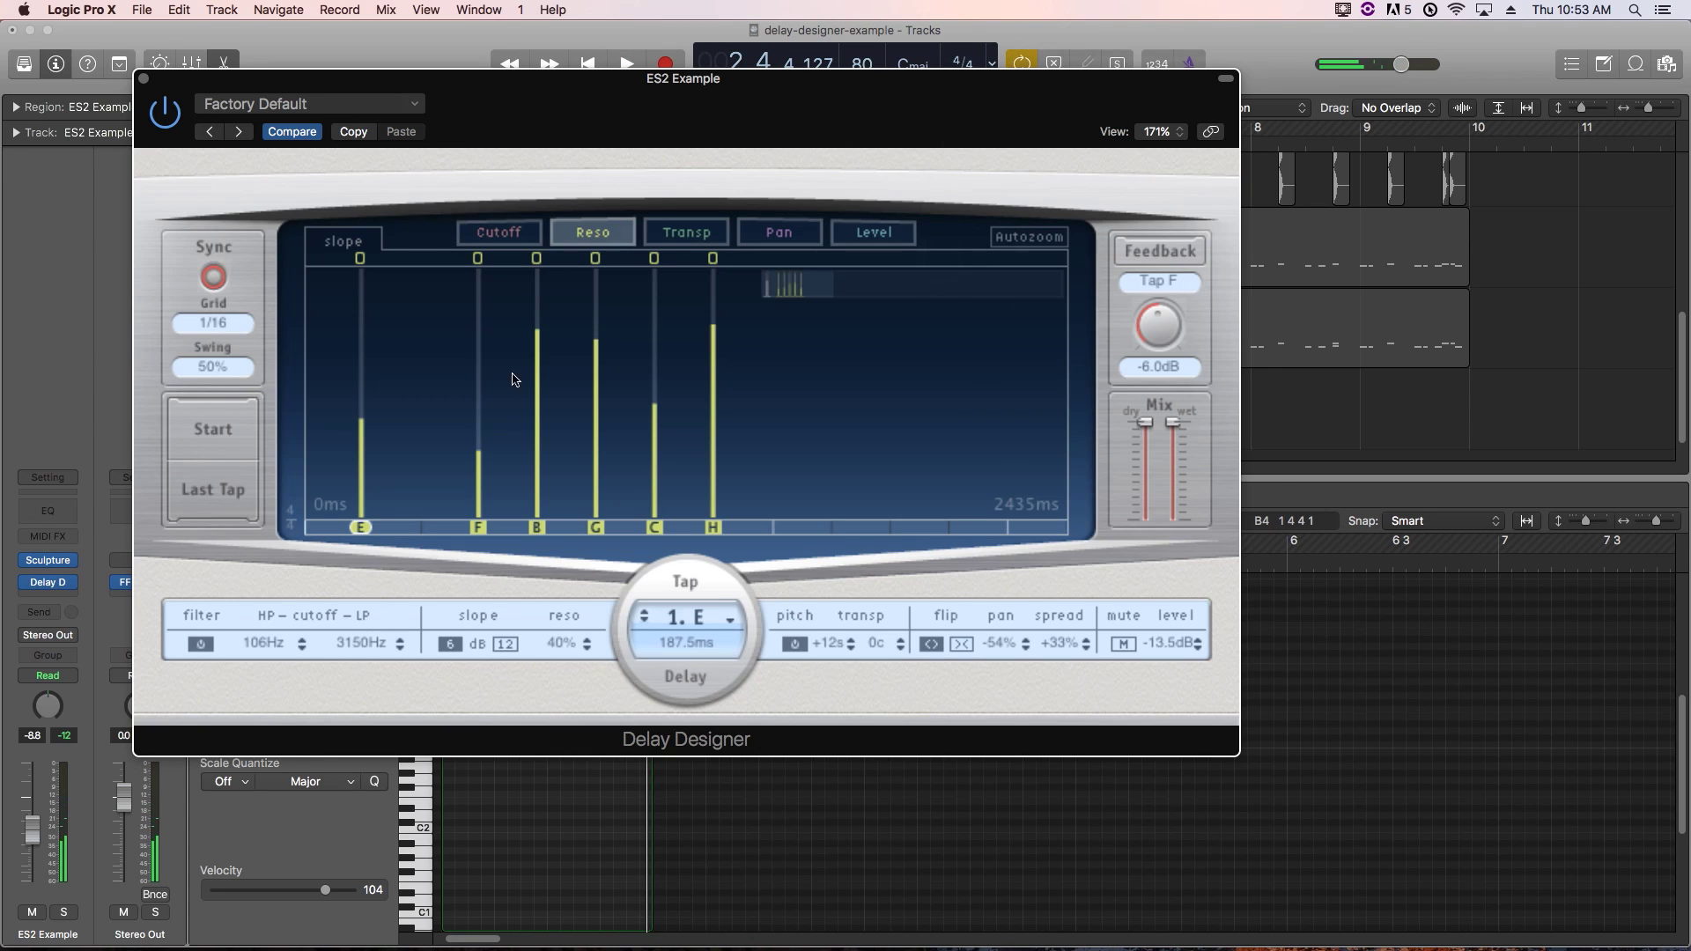
click(874, 231)
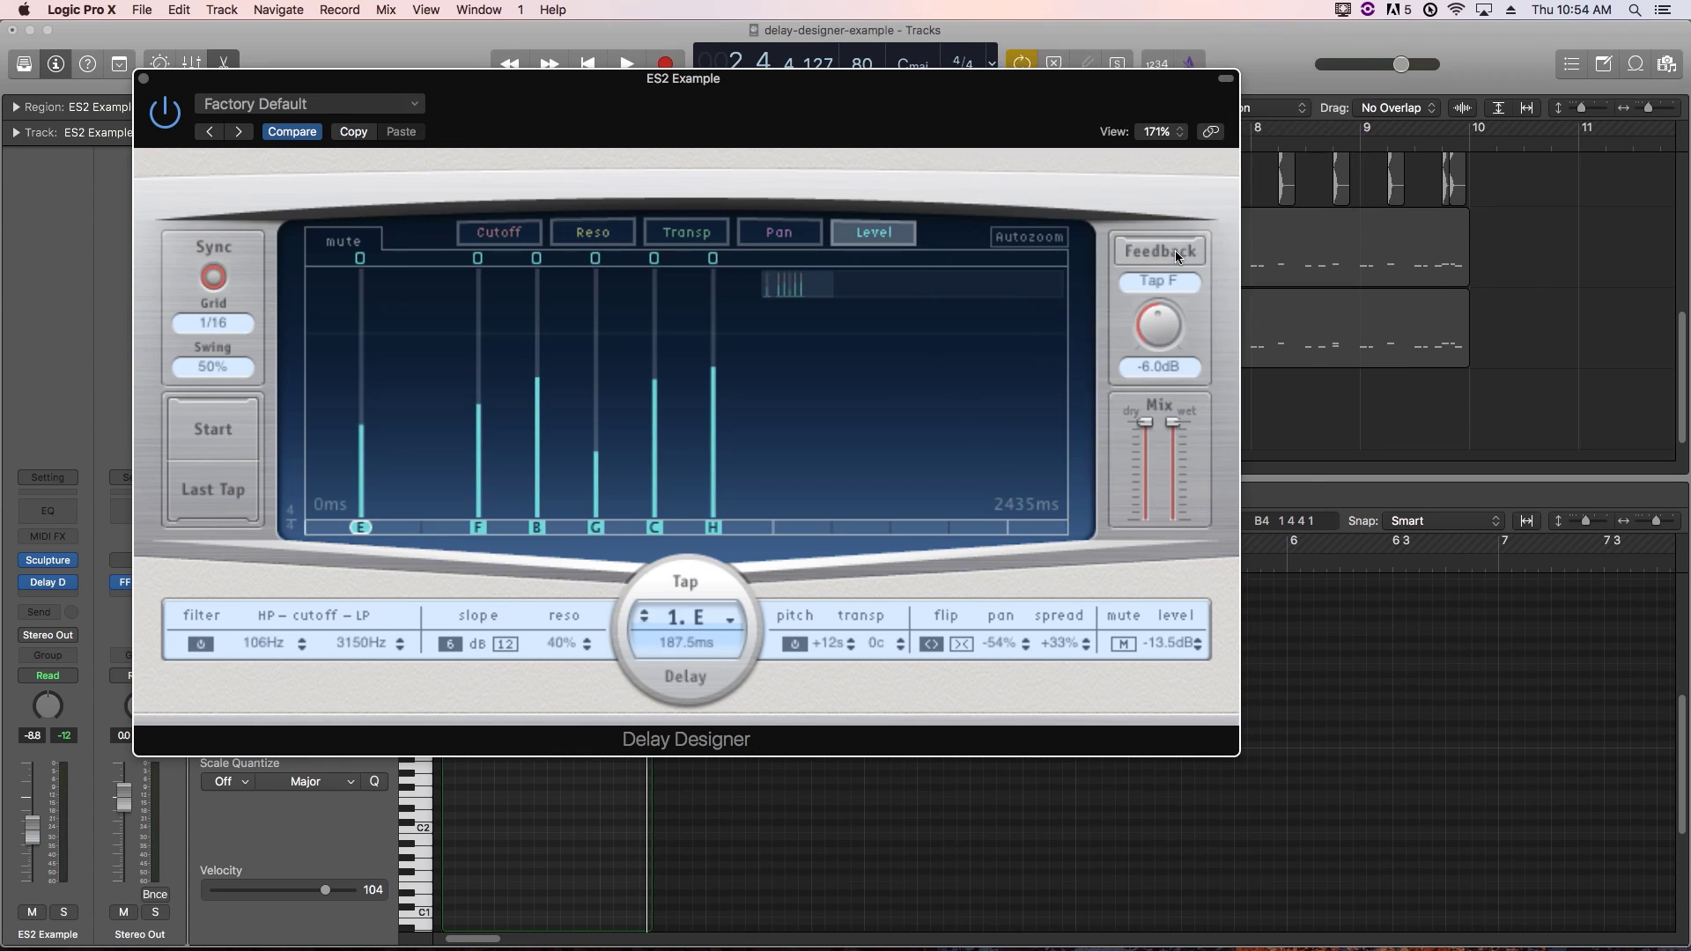
click(1161, 278)
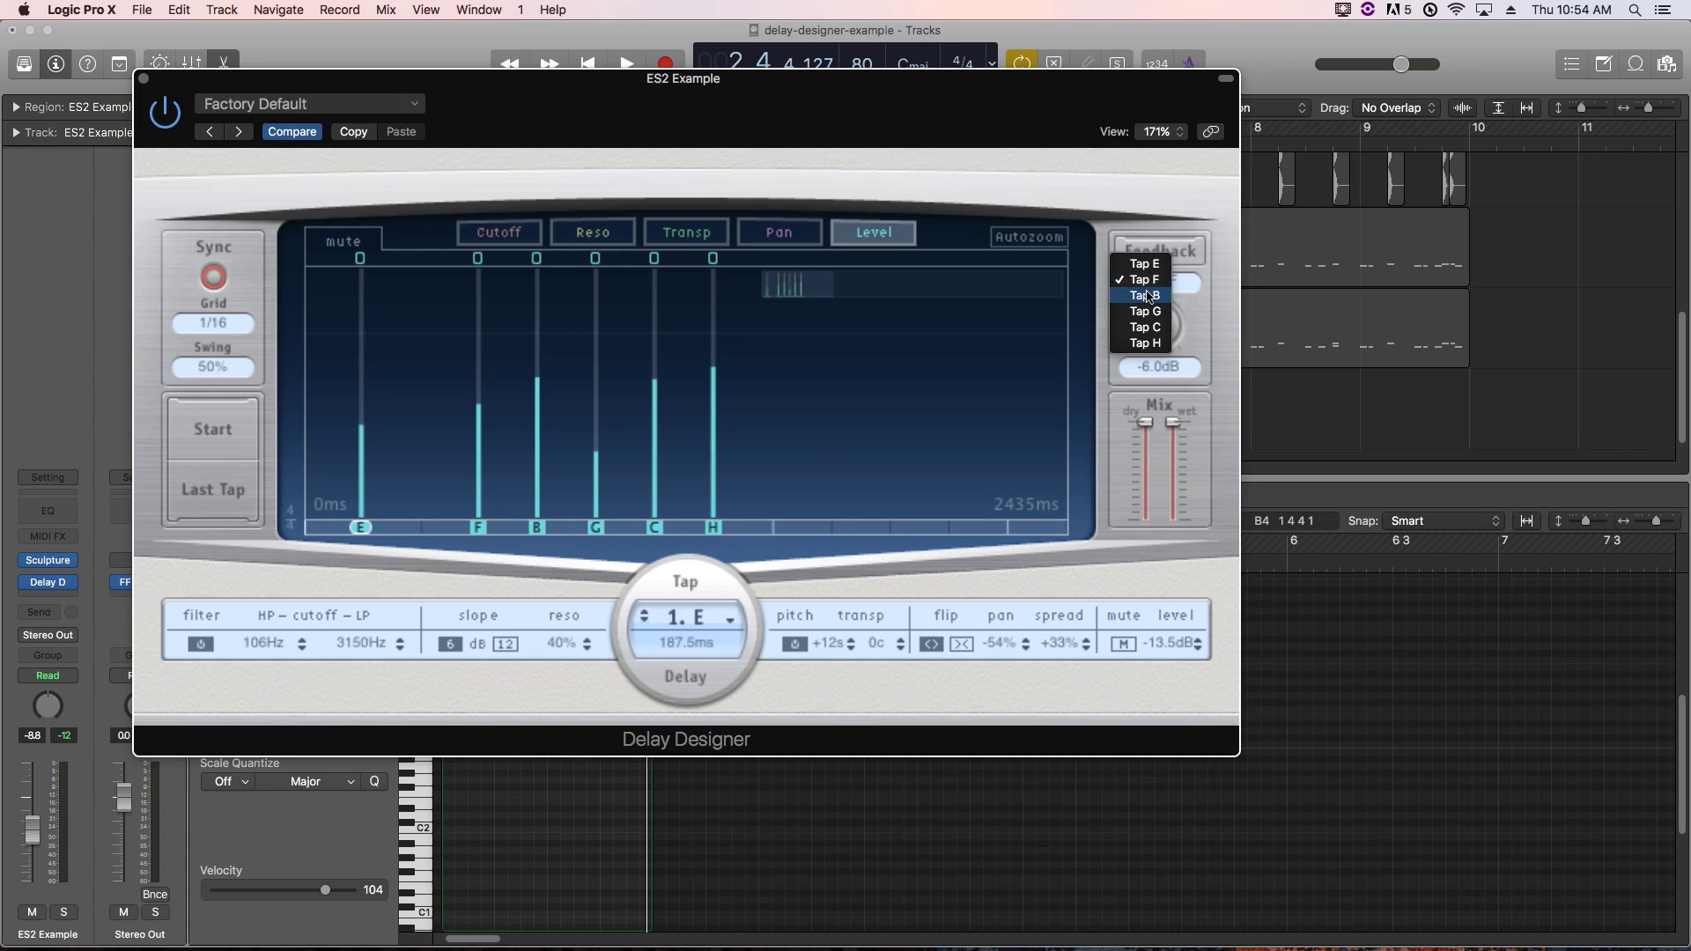
click(1148, 297)
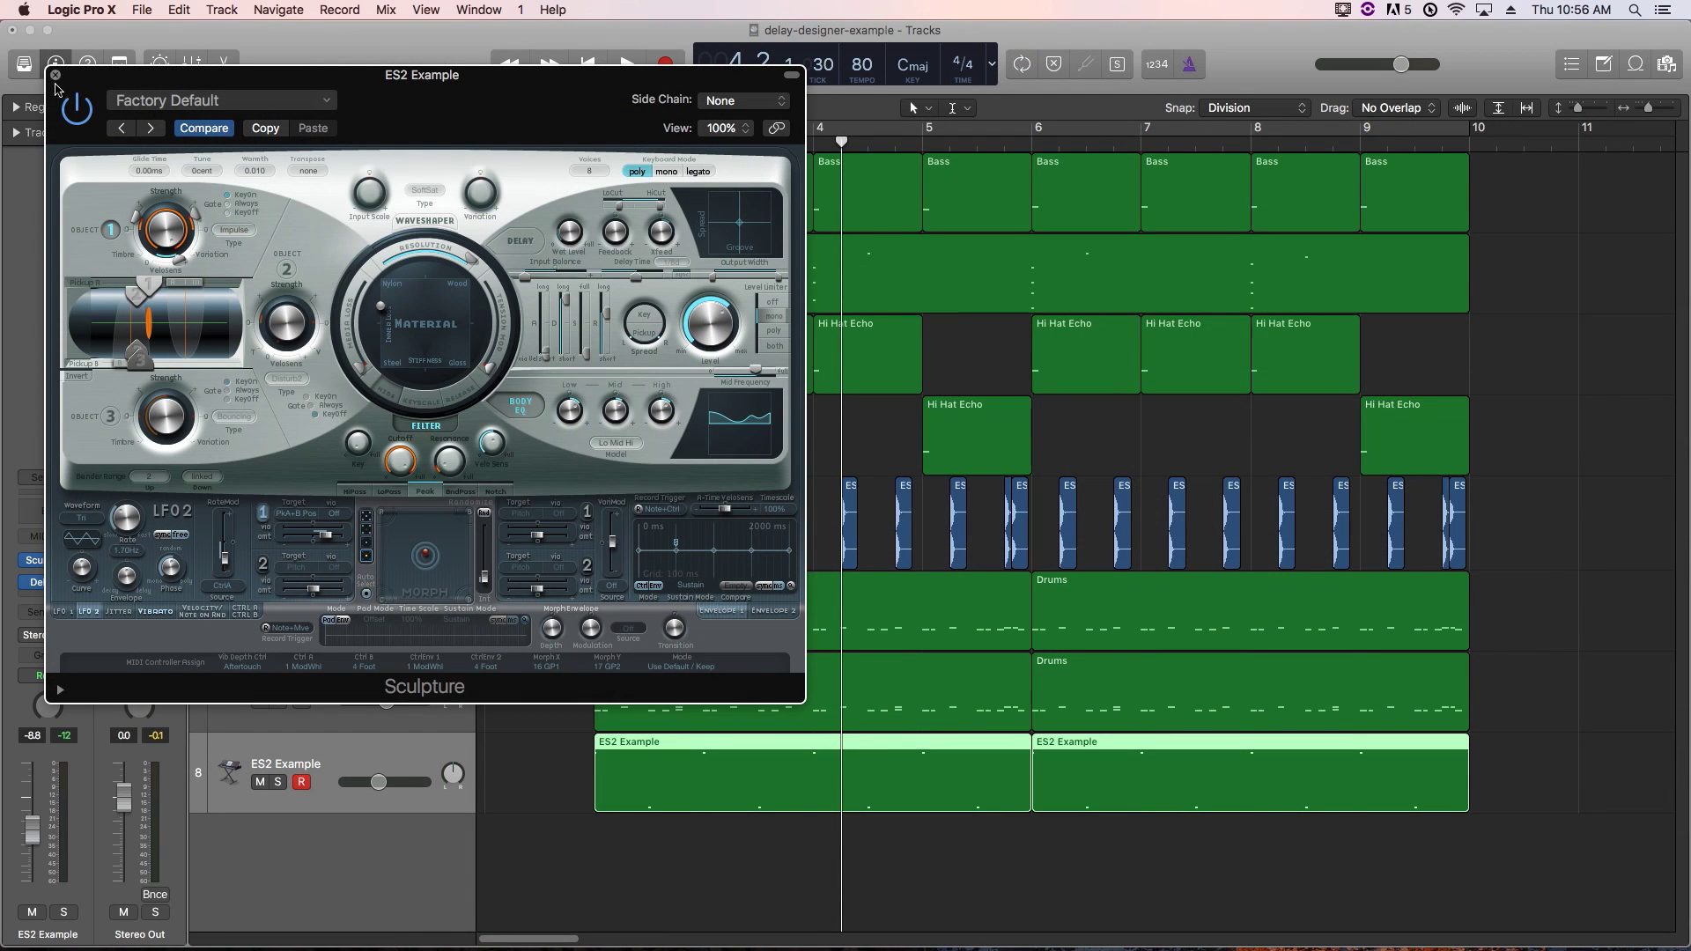
Close the Sculpture window, loop-play bars 2–10 of the full arrangement, and disarm ES2 Example's recording
click(55, 75)
click(498, 446)
key(c)
key(space)
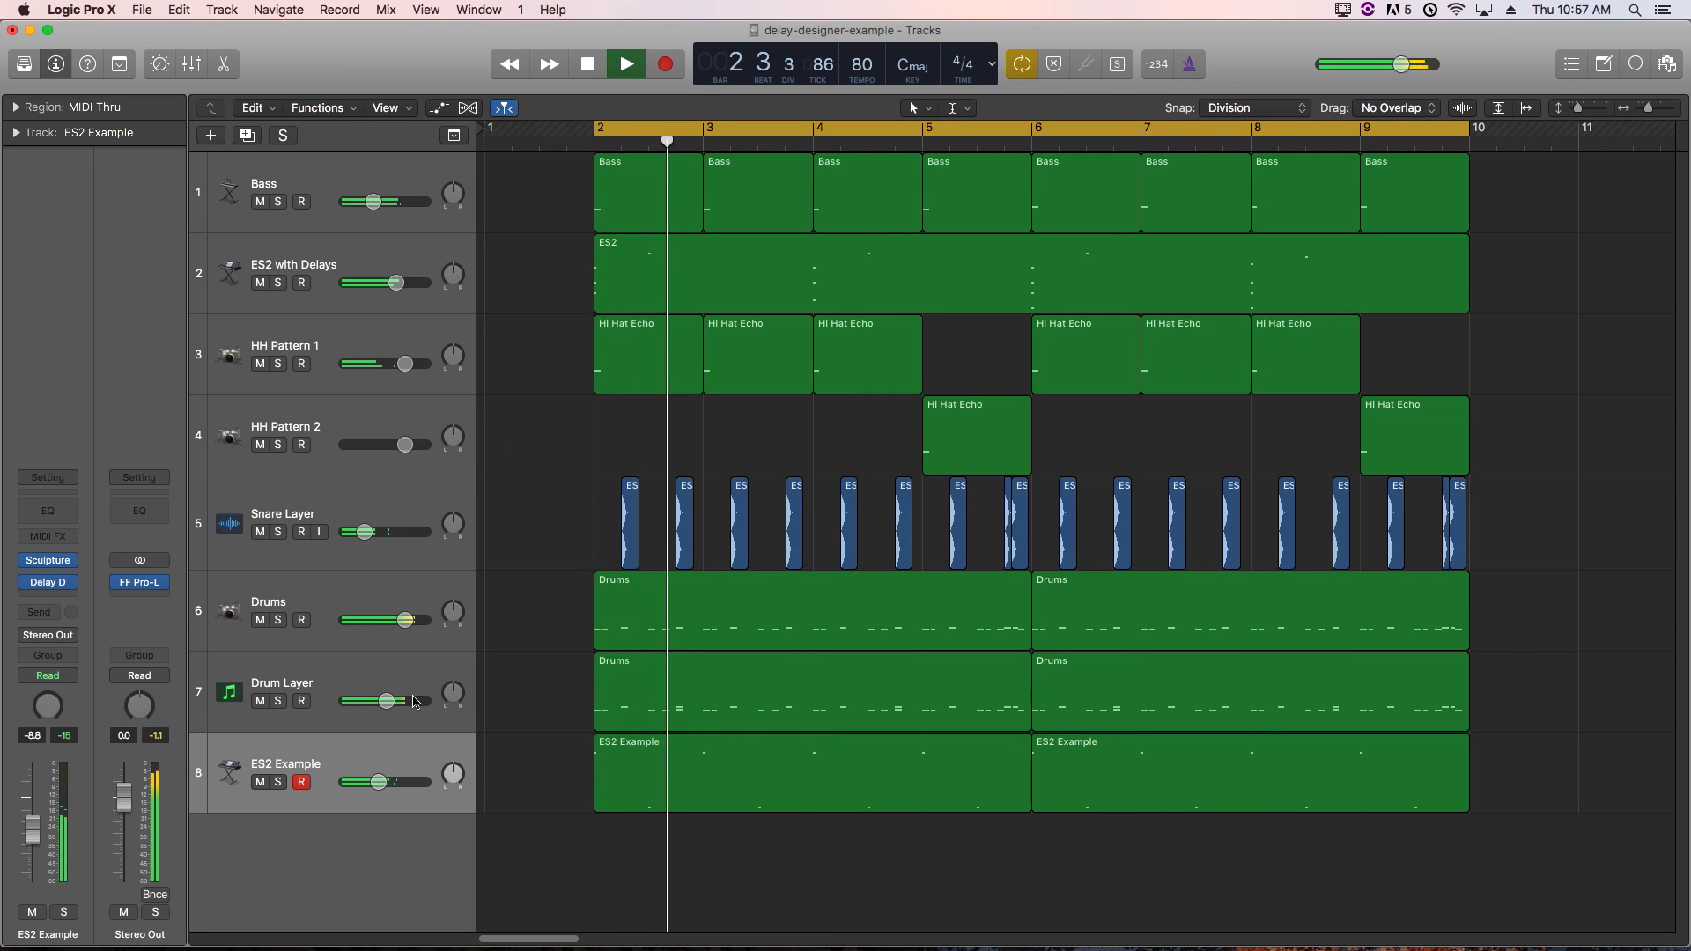
click(303, 785)
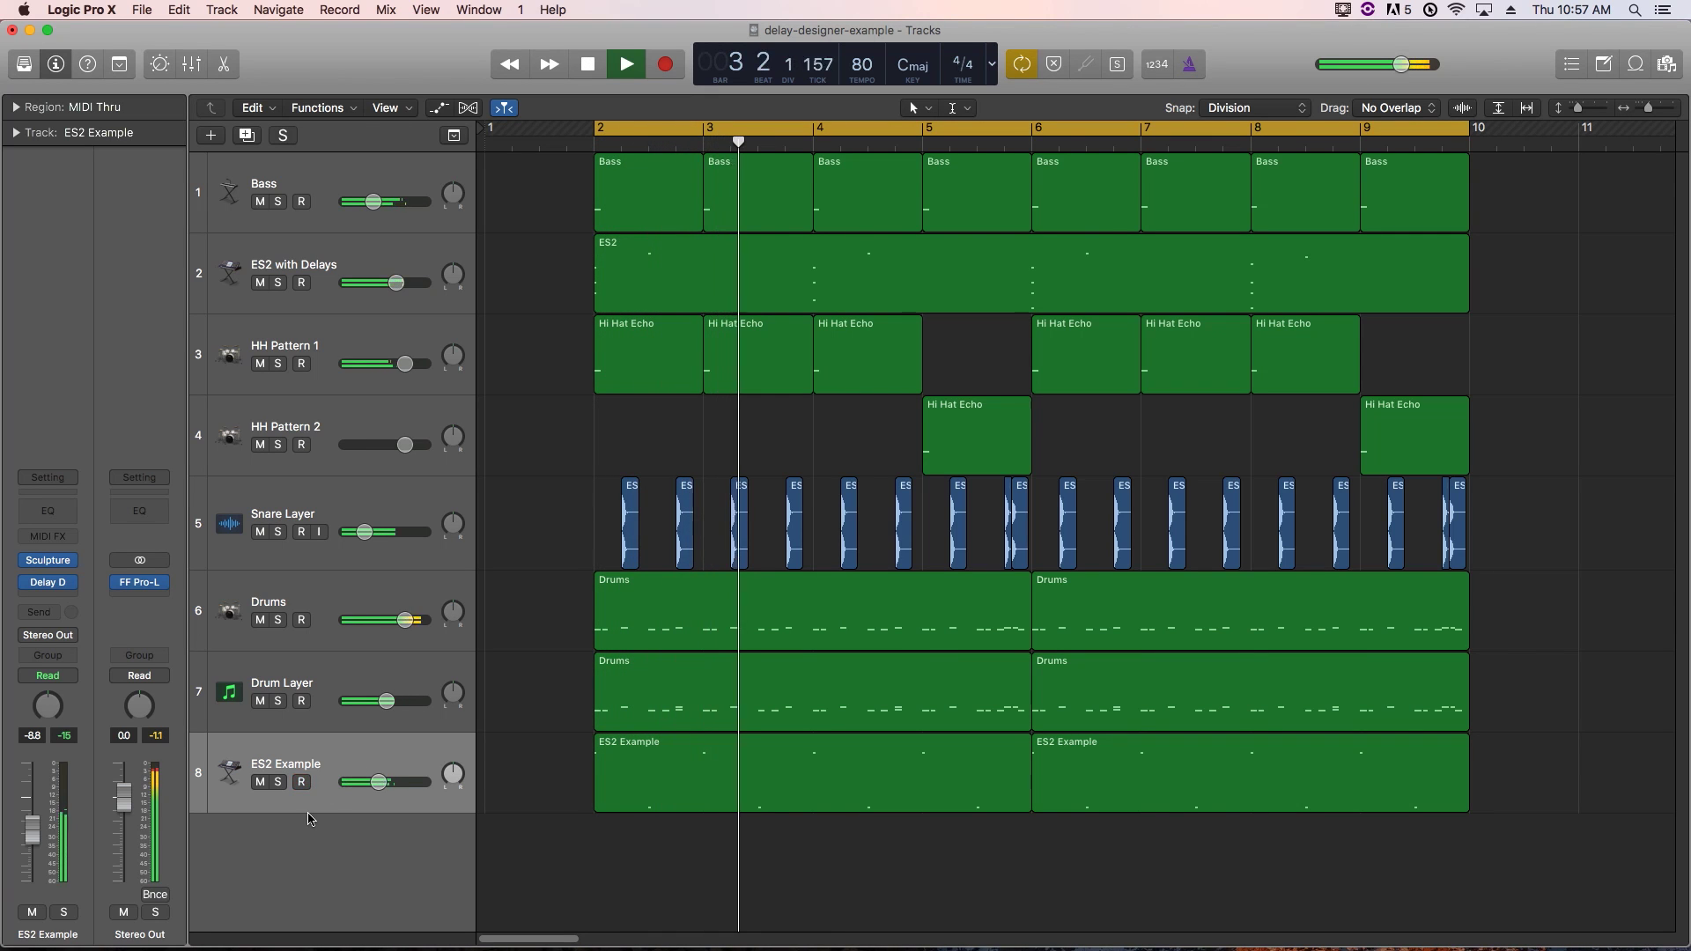